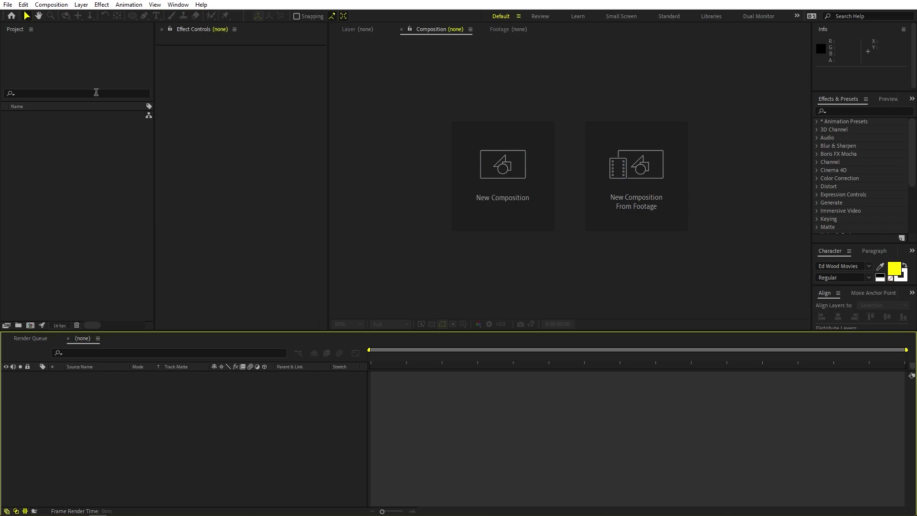
Step: Create a 1920×1080 composition named Main at 30 fps with a 20-second duration
{"action": "left_click", "coordinate": [51, 4]}
{"action": "left_click", "coordinate": [62, 18]}
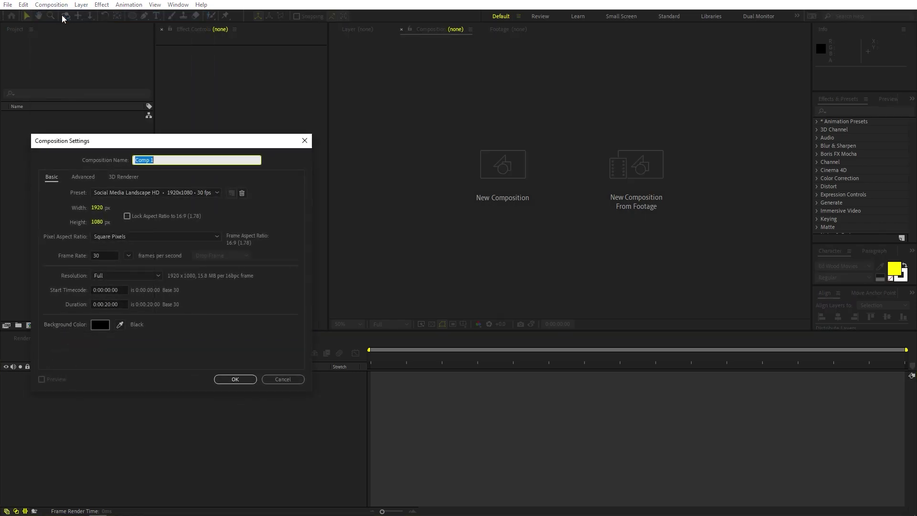
{"action": "type", "text": "Main"}
{"action": "left_click", "coordinate": [236, 380]}
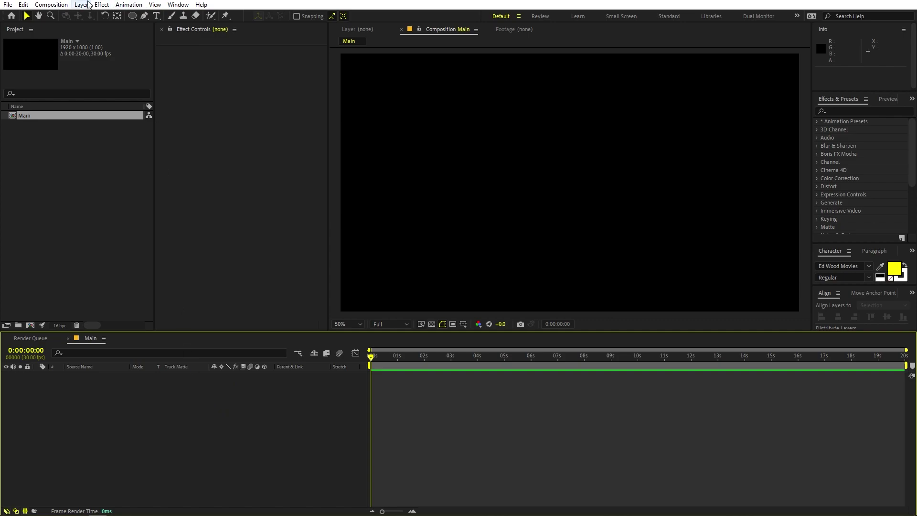
Step: Create a second composition named Character 1 with a width and height of 800 px
{"action": "left_click", "coordinate": [51, 5]}
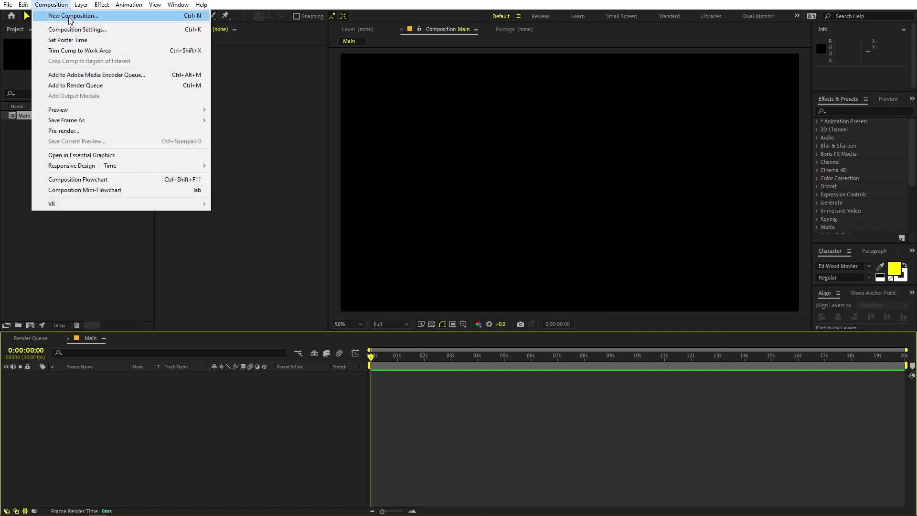
{"action": "left_click", "coordinate": [69, 17]}
{"action": "type", "text": "Character 1"}
{"action": "left_click", "coordinate": [97, 207]}
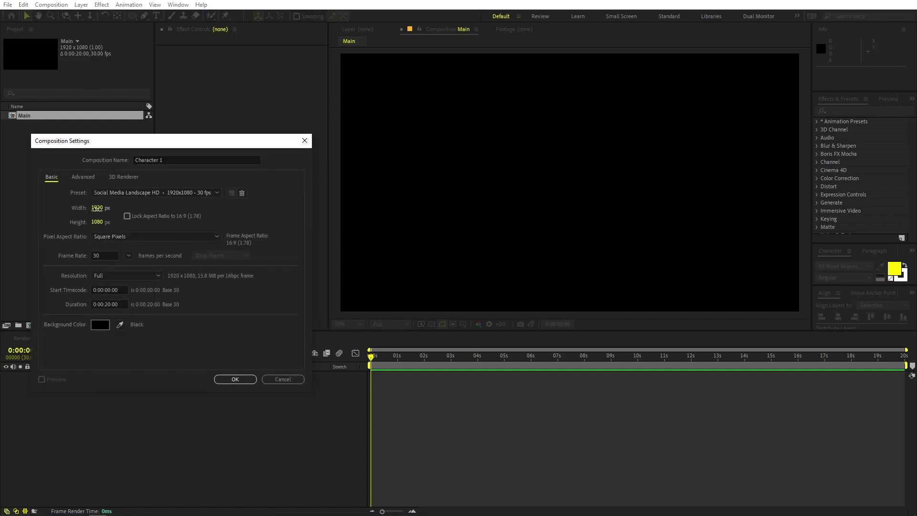
{"action": "type", "text": "800"}
{"action": "key", "text": "Tab"}
{"action": "type", "text": "800"}
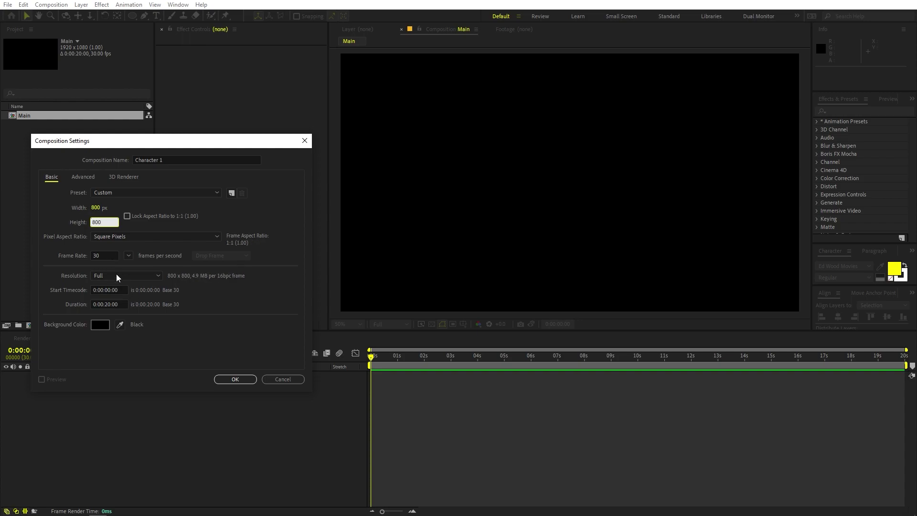
{"action": "left_click", "coordinate": [239, 378]}
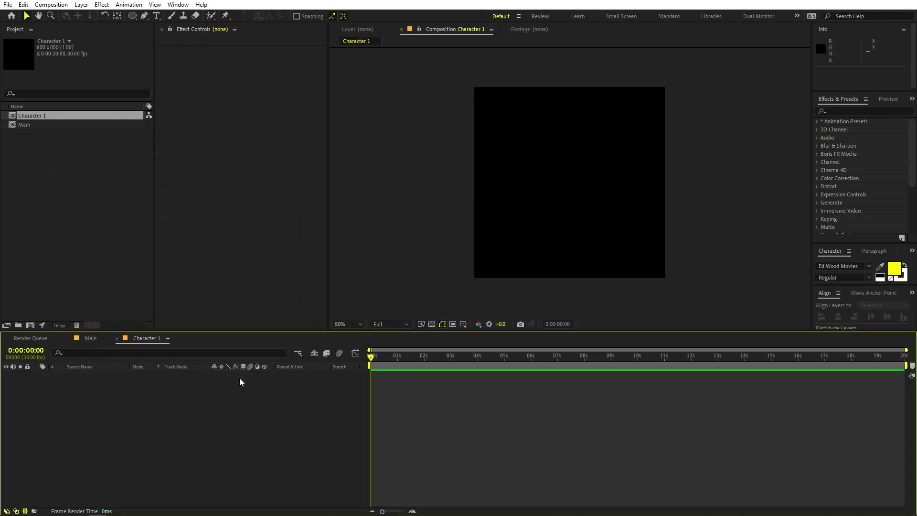
Step: Add a text layer with the letter C in the Character 1 composition using the Type tool
{"action": "left_click", "coordinate": [92, 181]}
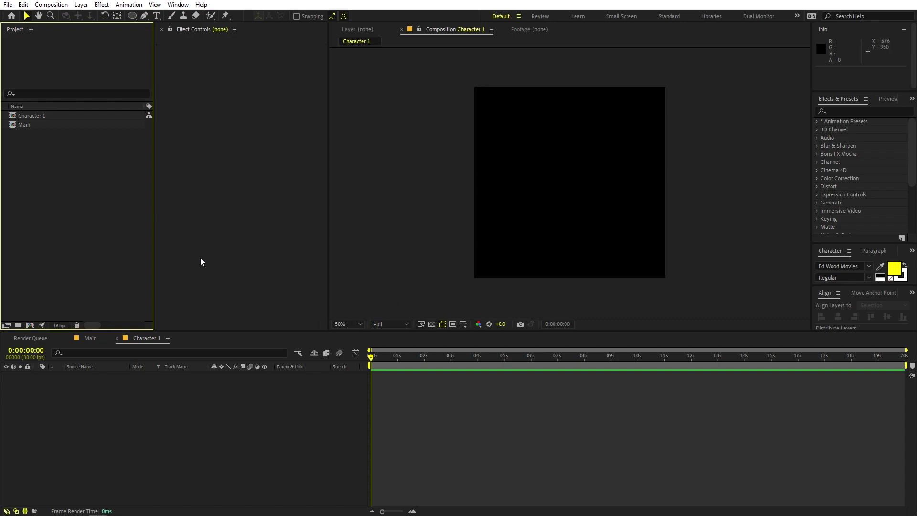
{"action": "left_click", "coordinate": [156, 17]}
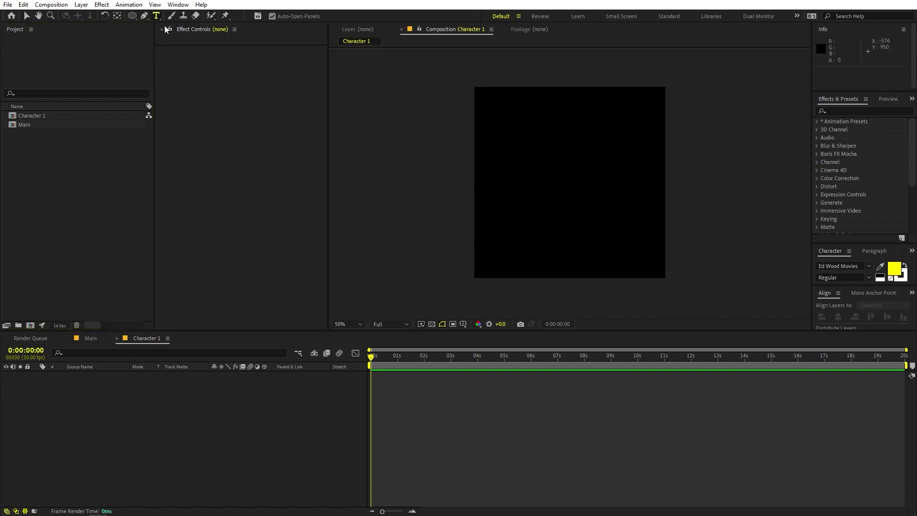
{"action": "left_click", "coordinate": [561, 172]}
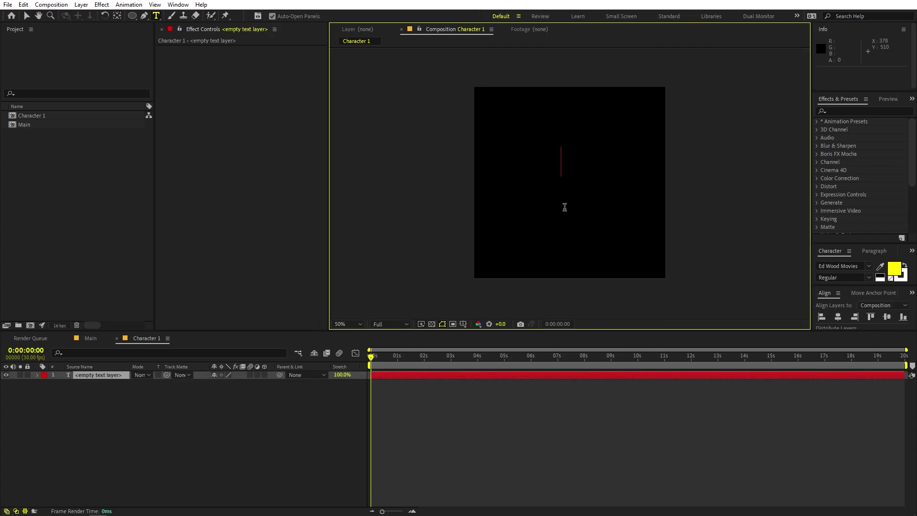
{"action": "type", "text": "C"}
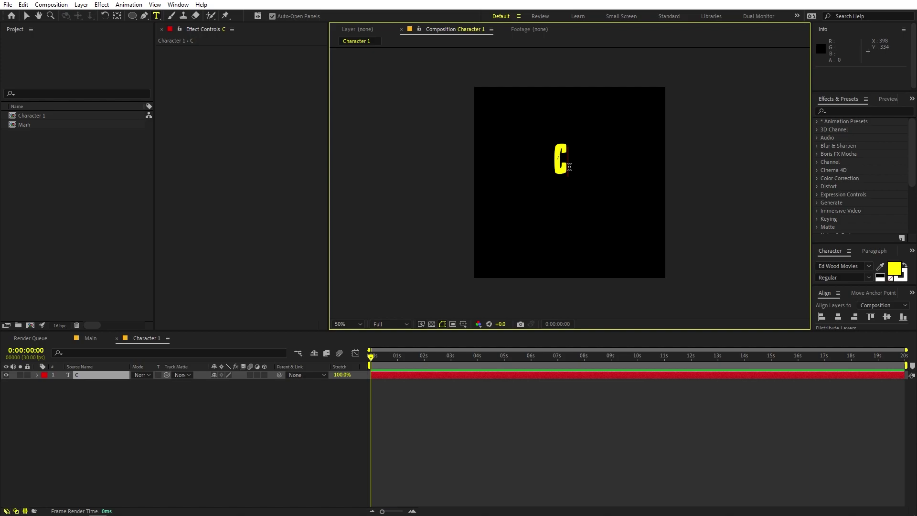
Step: Align the C text layer to the horizontal and vertical centre of the composition
{"action": "left_click", "coordinate": [107, 375]}
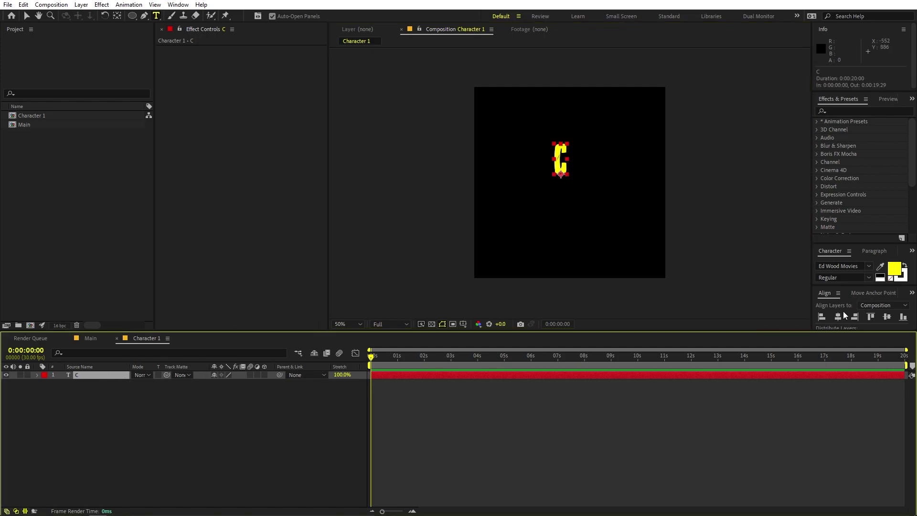
{"action": "left_click", "coordinate": [838, 317]}
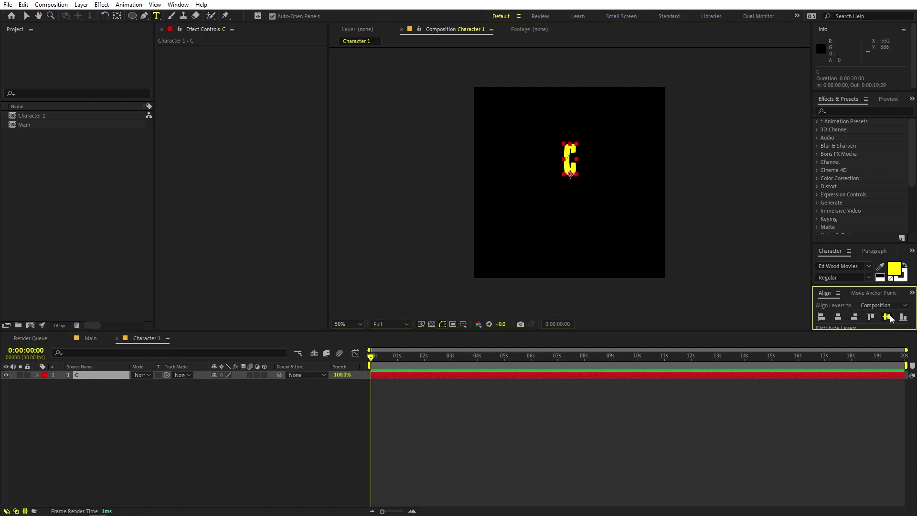
{"action": "left_click", "coordinate": [887, 317]}
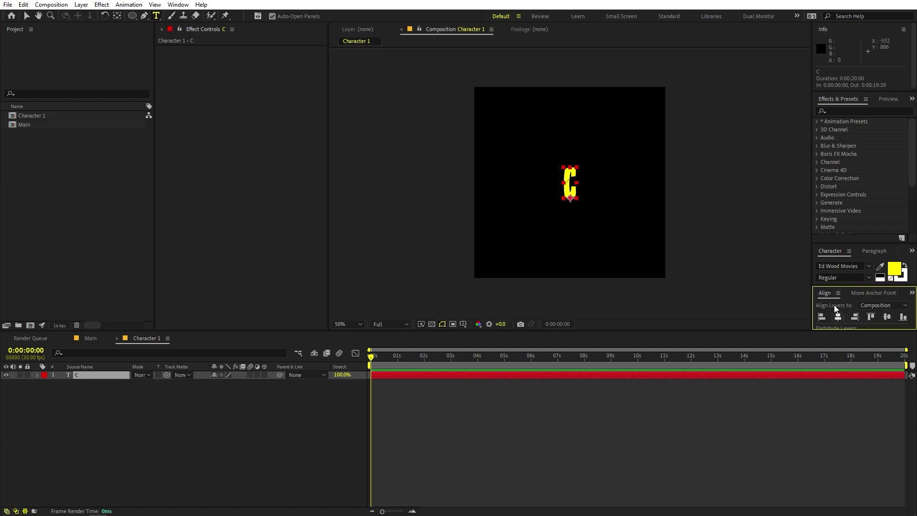
{"action": "left_click", "coordinate": [179, 4]}
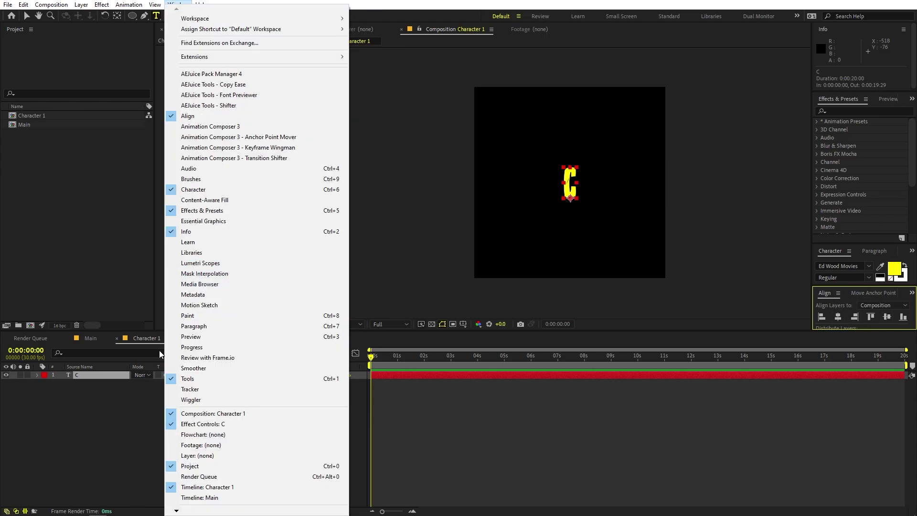
{"action": "left_click", "coordinate": [160, 354]}
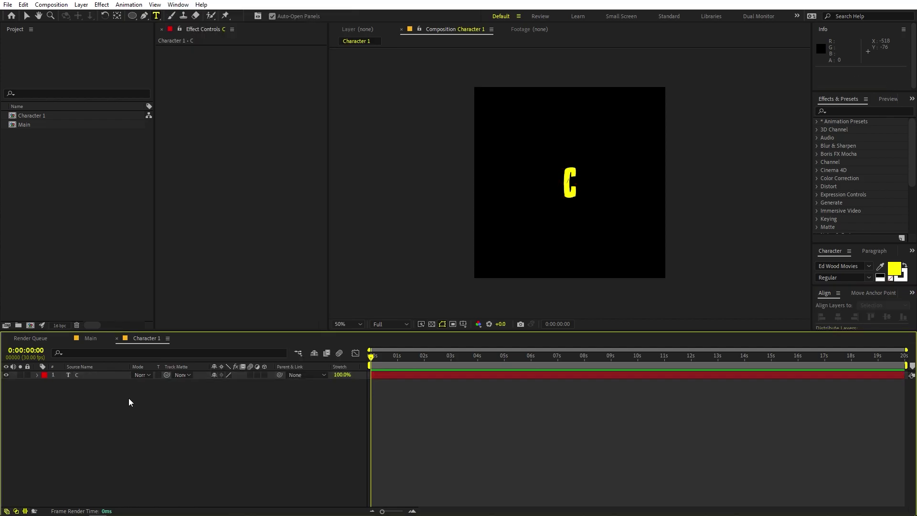
Step: Centre the anchor point of the C text layer on the letter
{"action": "left_click", "coordinate": [84, 375]}
{"action": "left_click", "coordinate": [85, 375]}
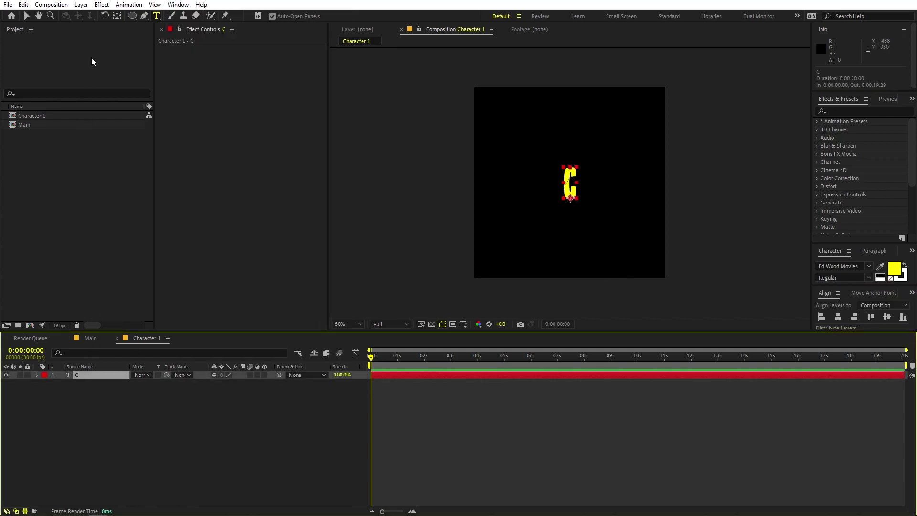
{"action": "left_click", "coordinate": [117, 17]}
{"action": "left_click", "coordinate": [136, 394]}
{"action": "left_click", "coordinate": [90, 376]}
Step: Set the scale of the C text layer to 300% and collapse its properties
{"action": "key", "text": "s"}
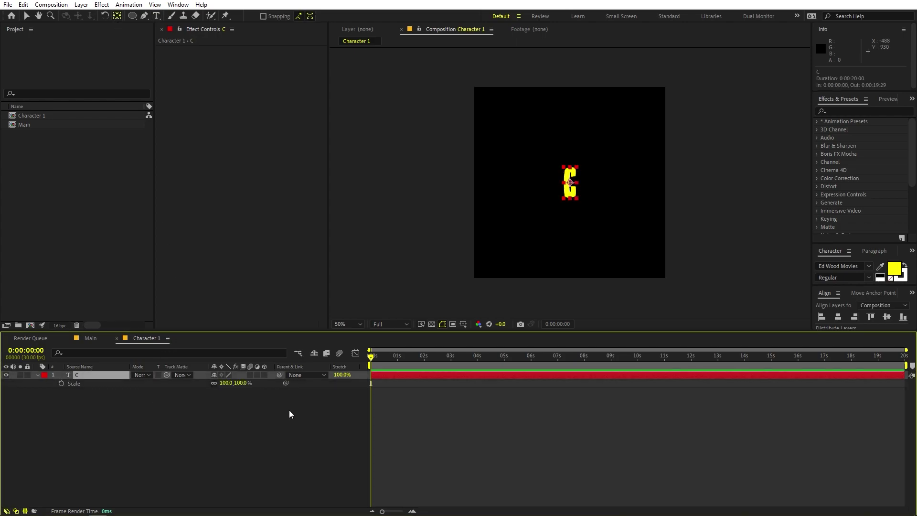
{"action": "left_click_drag", "start_coordinate": [224, 387], "coordinate": [242, 387]}
{"action": "left_click", "coordinate": [225, 383]}
{"action": "type", "text": "300"}
{"action": "left_click", "coordinate": [188, 442]}
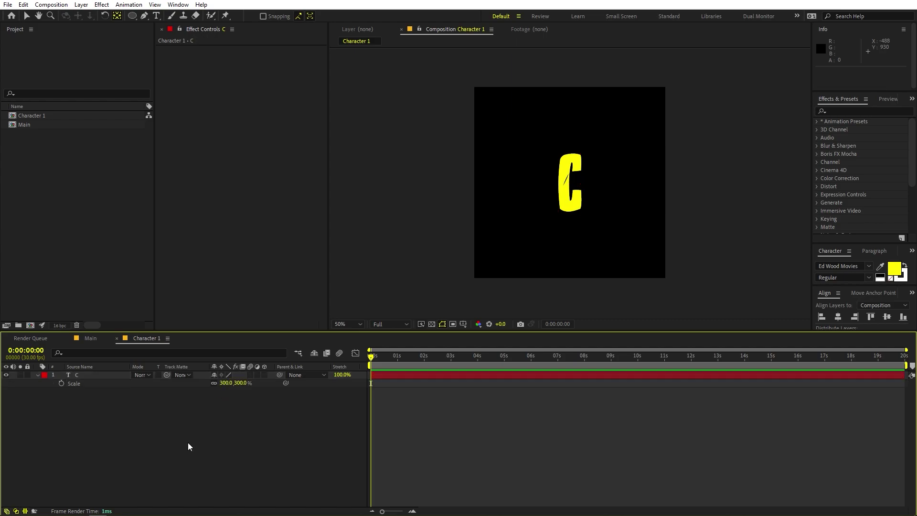
{"action": "left_click", "coordinate": [36, 374]}
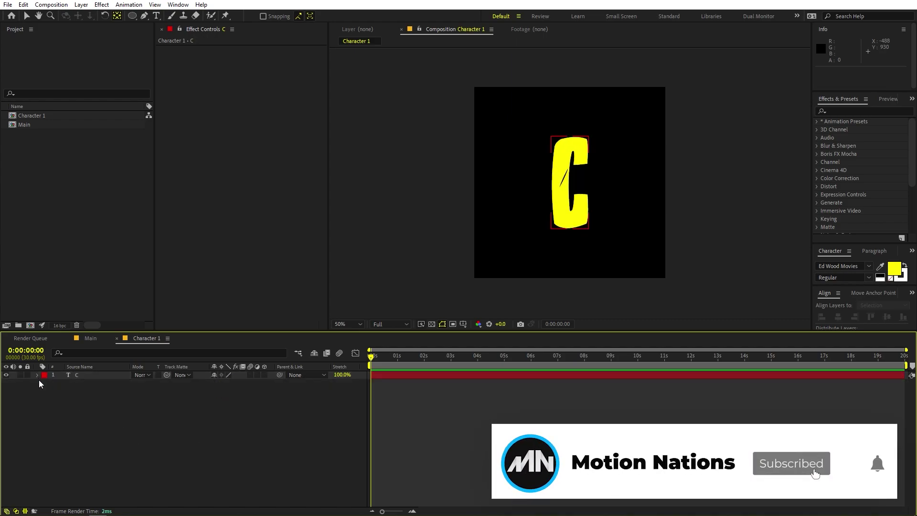
Step: Place the Character 1 composition as a layer in the Main composition
{"action": "left_click", "coordinate": [90, 337]}
{"action": "left_click", "coordinate": [39, 125]}
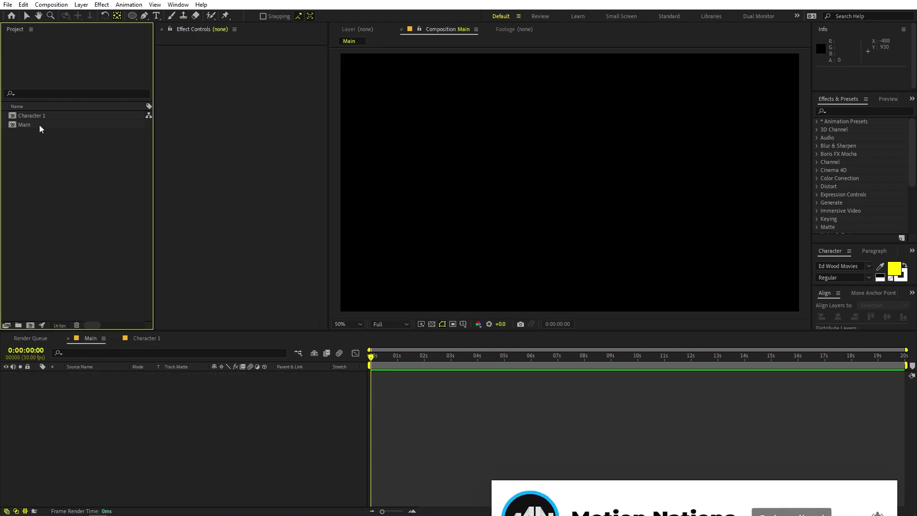
{"action": "left_click", "coordinate": [39, 116]}
{"action": "left_click_drag", "start_coordinate": [40, 116], "coordinate": [111, 407]}
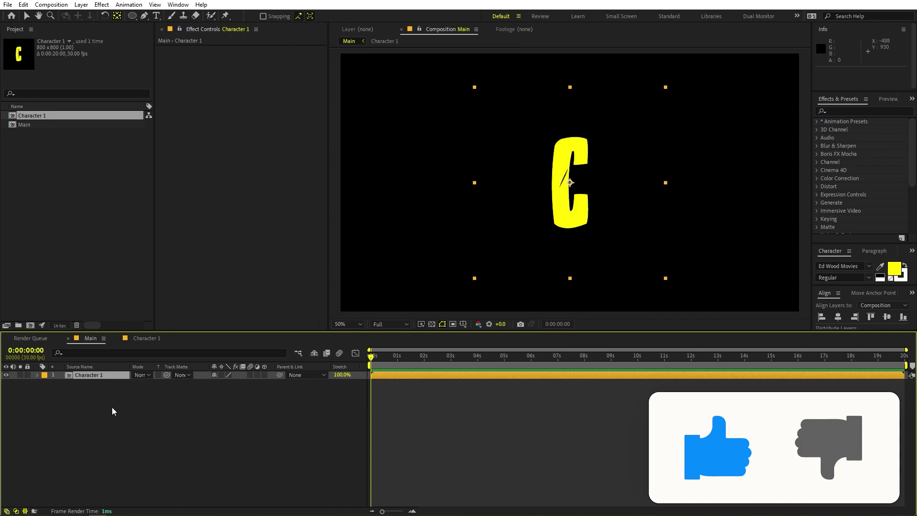
{"action": "left_click", "coordinate": [111, 437]}
Step: Create a 1920×1080 solid in Main with the gray color 666666
{"action": "right_click", "coordinate": [154, 456]}
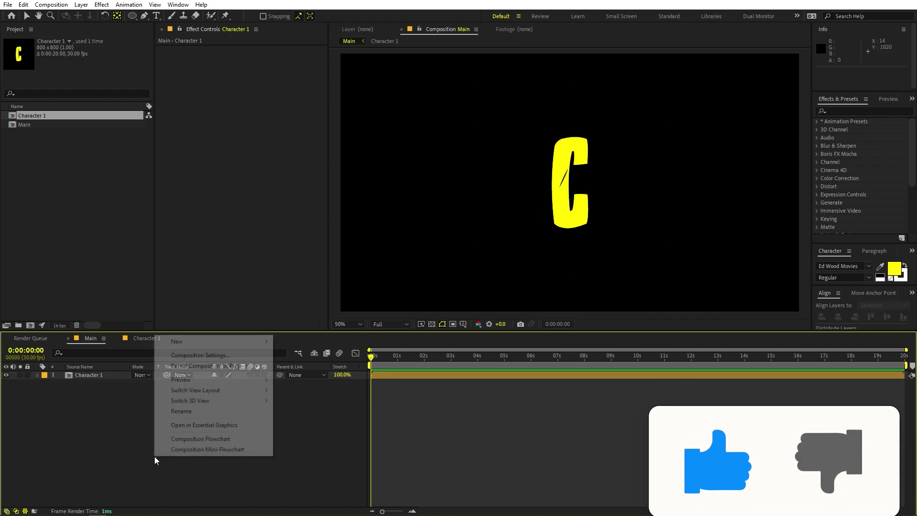
{"action": "mouse_move", "coordinate": [211, 340]}
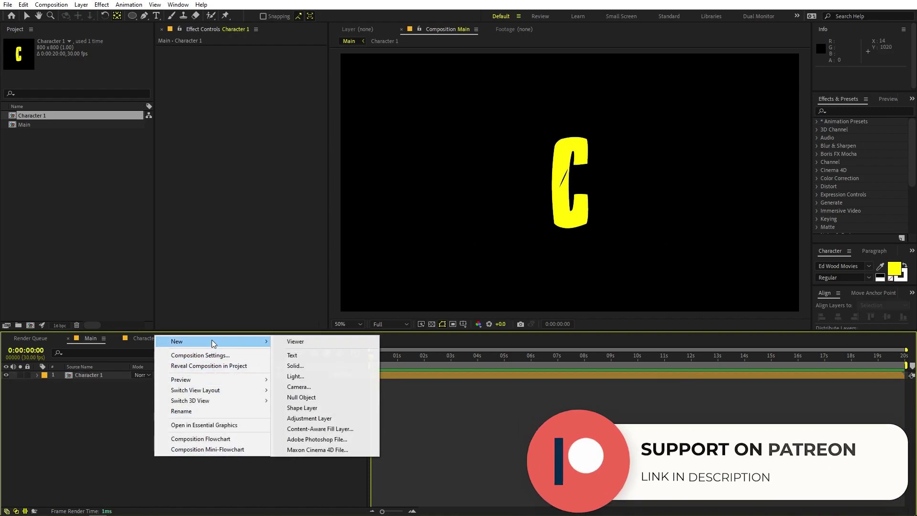
{"action": "left_click", "coordinate": [296, 366]}
{"action": "left_click", "coordinate": [115, 168]}
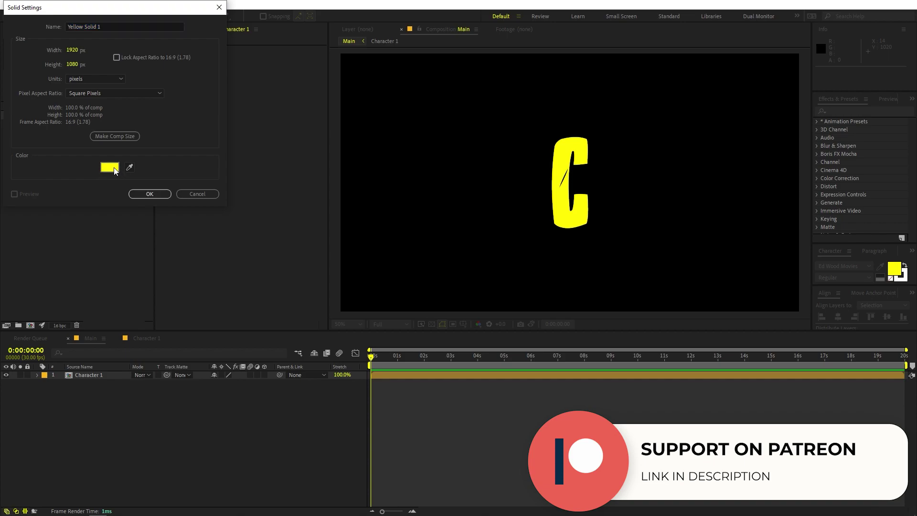
{"action": "left_click", "coordinate": [86, 288]}
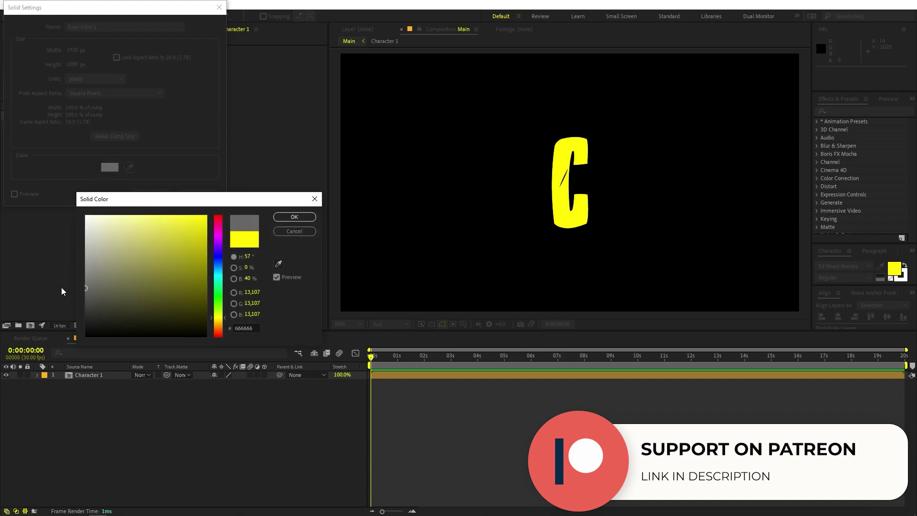
{"action": "left_click", "coordinate": [294, 217]}
{"action": "left_click", "coordinate": [147, 194]}
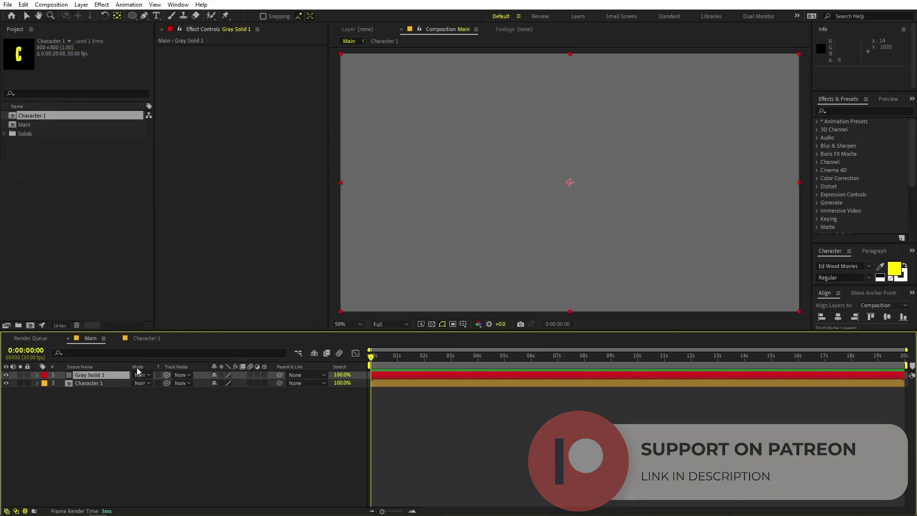
Step: Move the gray solid below the Character 1 layer and switch to the Selection tool
{"action": "left_click_drag", "start_coordinate": [104, 373], "coordinate": [102, 405]}
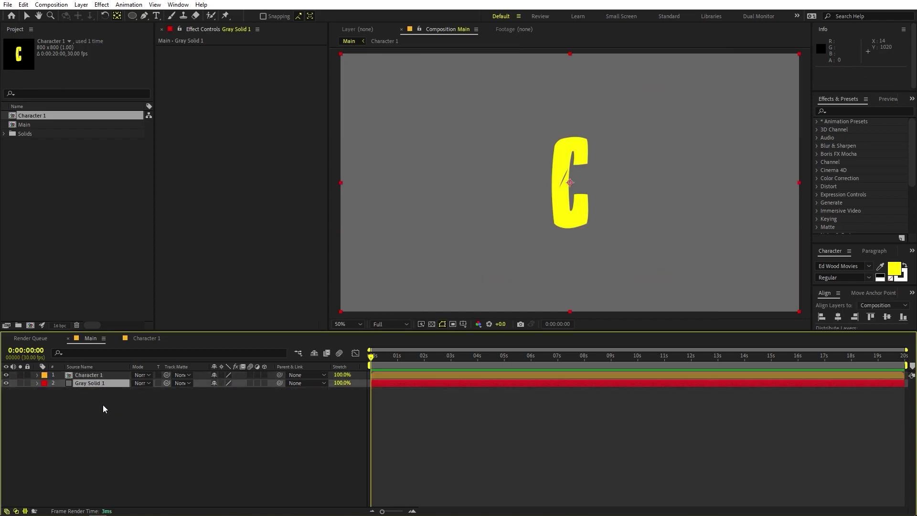
{"action": "left_click", "coordinate": [103, 407]}
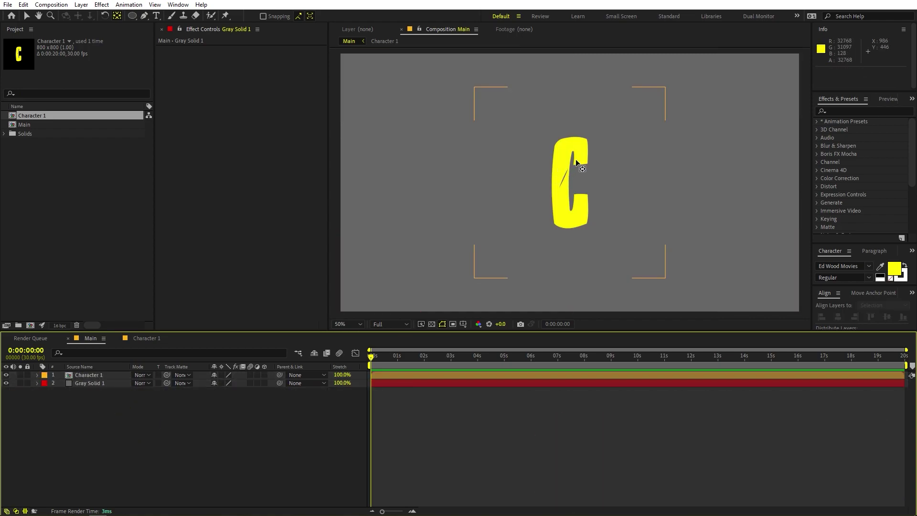
{"action": "key", "text": "v"}
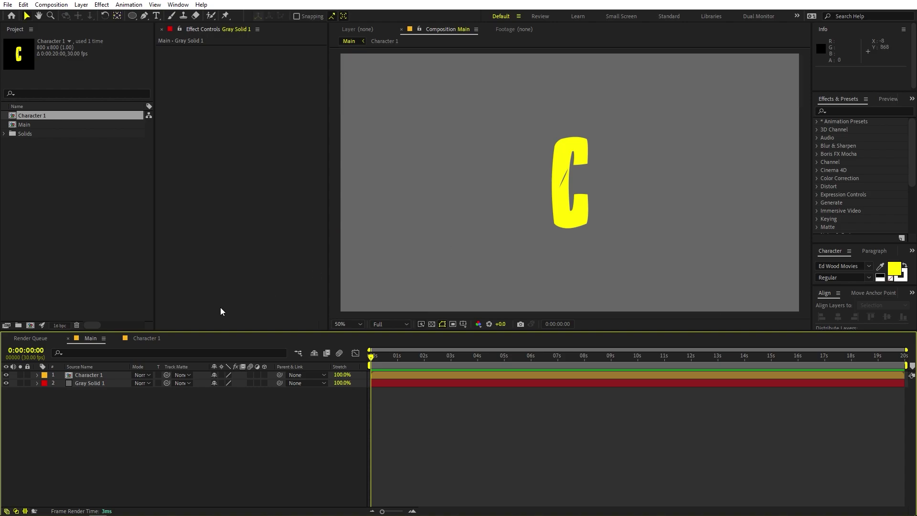
Step: Add a Stroke layer style to the Character 1 layer and set its size to 5
{"action": "left_click", "coordinate": [92, 376]}
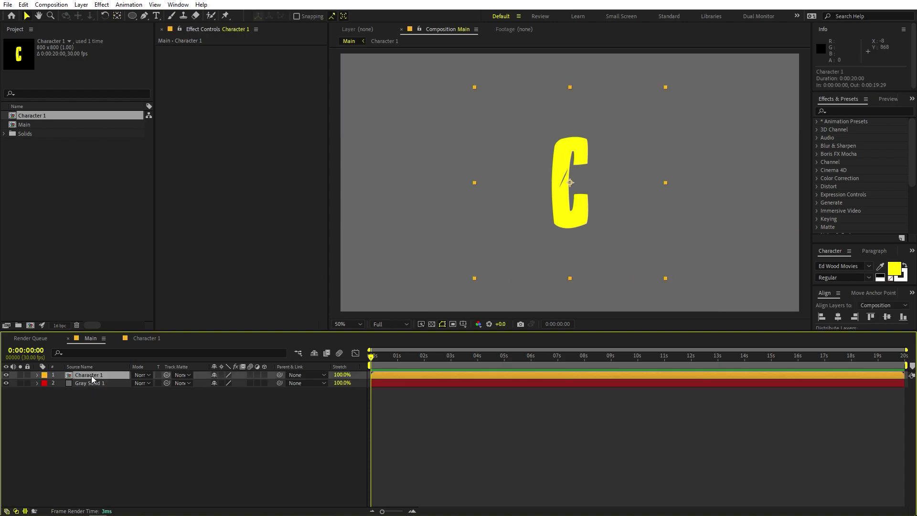
{"action": "right_click", "coordinate": [91, 375]}
{"action": "mouse_move", "coordinate": [136, 222]}
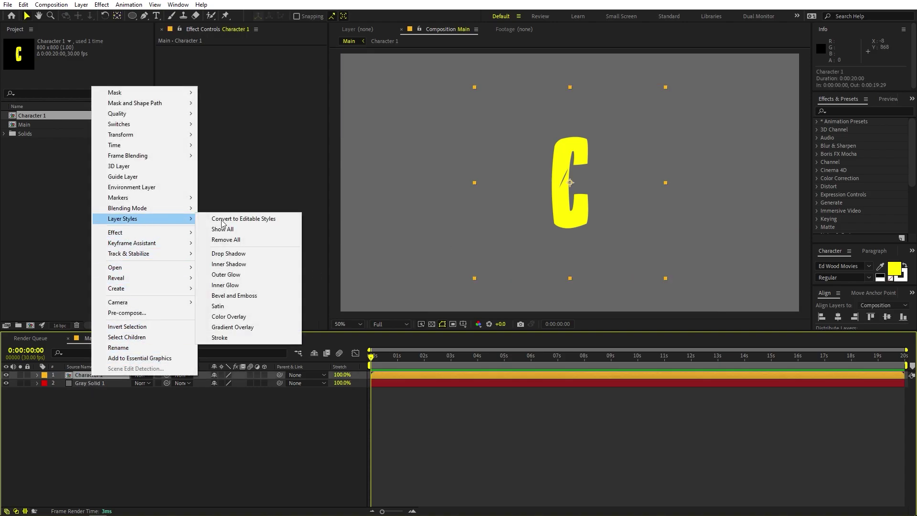
{"action": "left_click", "coordinate": [222, 338]}
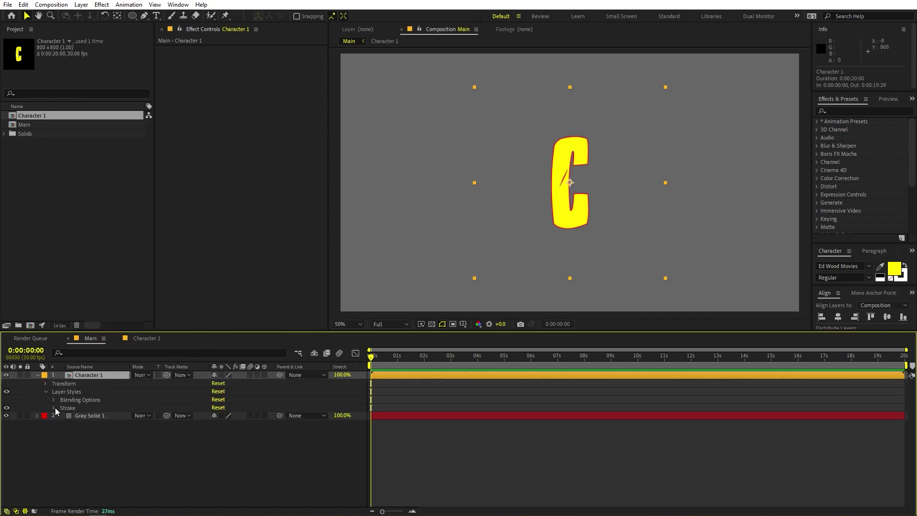
{"action": "left_click", "coordinate": [54, 408]}
{"action": "left_click", "coordinate": [242, 434]}
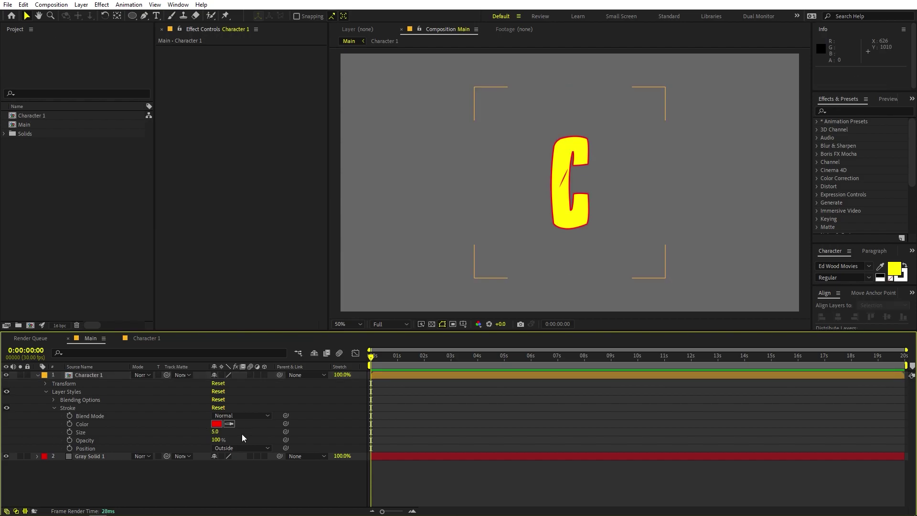
Step: Change the Character 1 layer's stroke color to dark purple 470090
{"action": "left_click", "coordinate": [217, 424]}
{"action": "left_click_drag", "start_coordinate": [218, 242], "coordinate": [218, 248]}
{"action": "left_click", "coordinate": [206, 258]}
{"action": "left_click", "coordinate": [206, 268]}
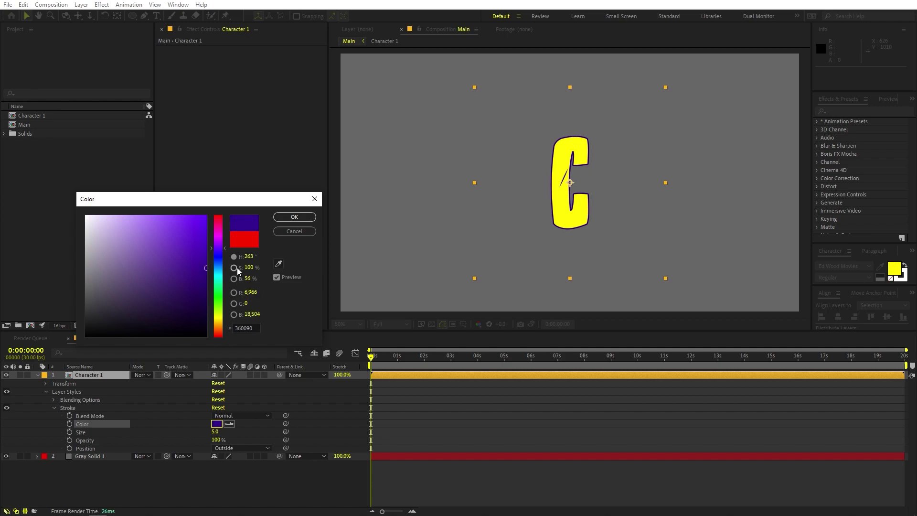
{"action": "left_click", "coordinate": [224, 246]}
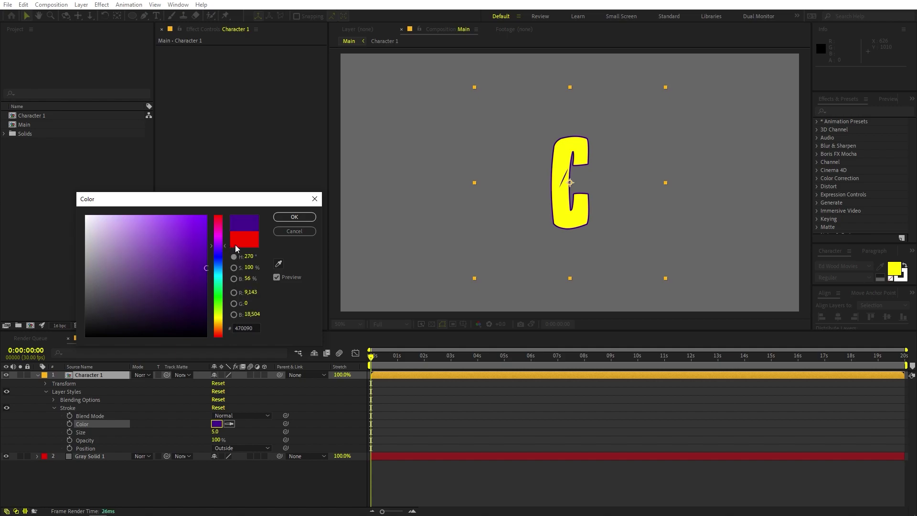
{"action": "left_click", "coordinate": [288, 217]}
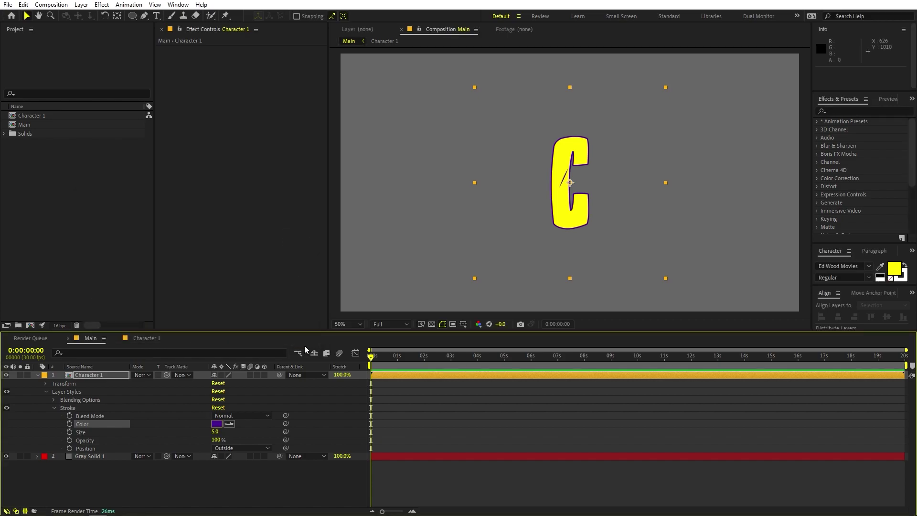
Step: Set the Character 1 stroke size to 6 and inspect the outline around the letter C up close
{"action": "left_click", "coordinate": [218, 433]}
{"action": "type", "text": "6"}
{"action": "key", "text": "Return"}
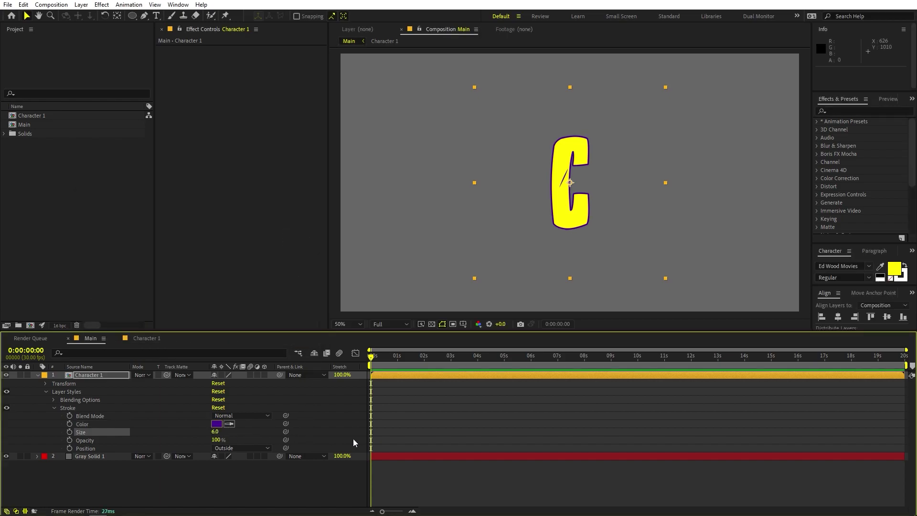
{"action": "left_click", "coordinate": [478, 423]}
{"action": "key", "text": "/"}
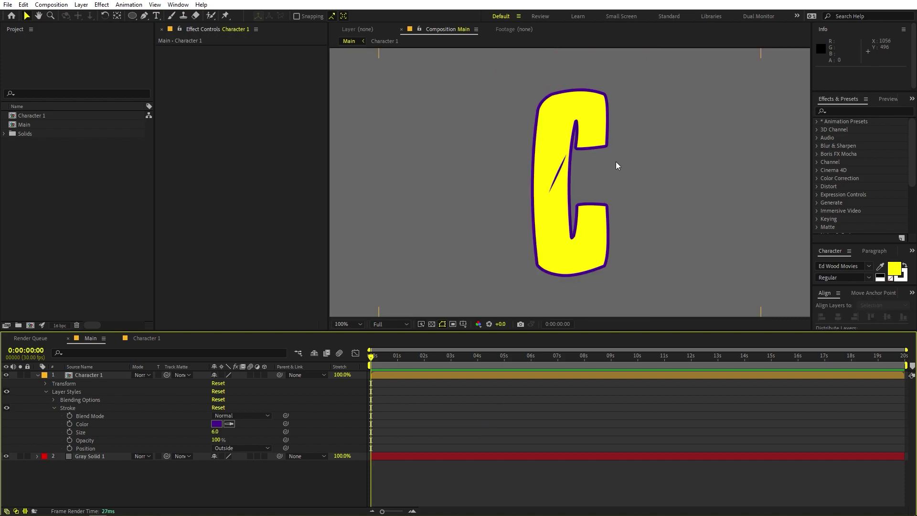
{"action": "key", "text": "comma"}
{"action": "key", "text": "comma"}
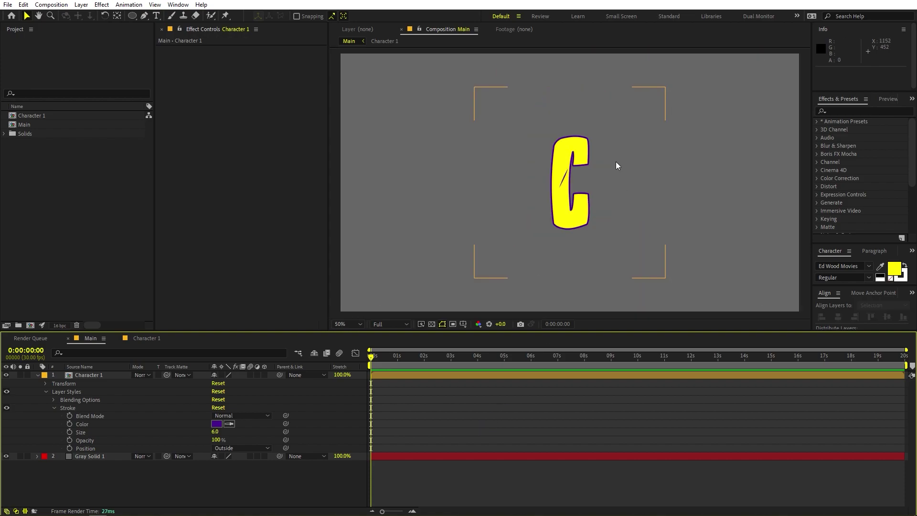
Step: Add an Inner Shadow layer style to the Character 1 layer
{"action": "left_click", "coordinate": [87, 375]}
{"action": "right_click", "coordinate": [87, 374]}
{"action": "mouse_move", "coordinate": [142, 218]}
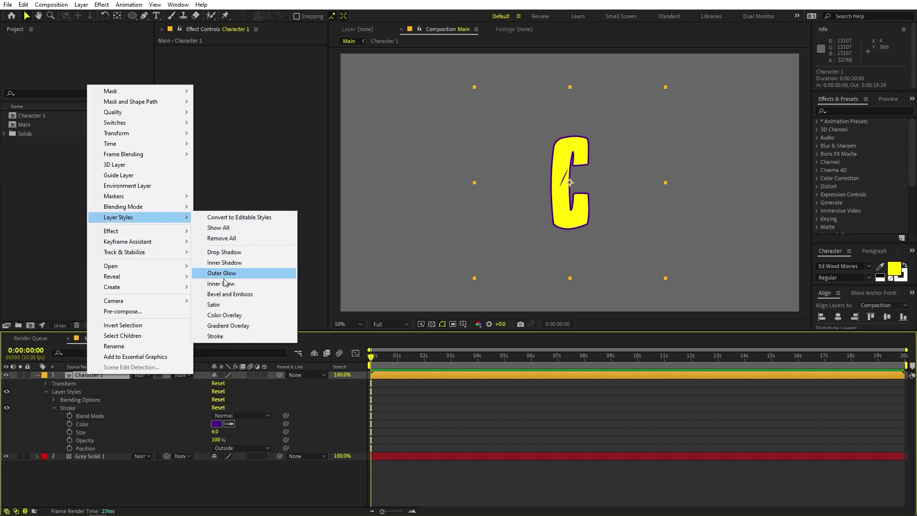
{"action": "left_click", "coordinate": [225, 263]}
{"action": "key", "text": "period"}
{"action": "key", "text": "period"}
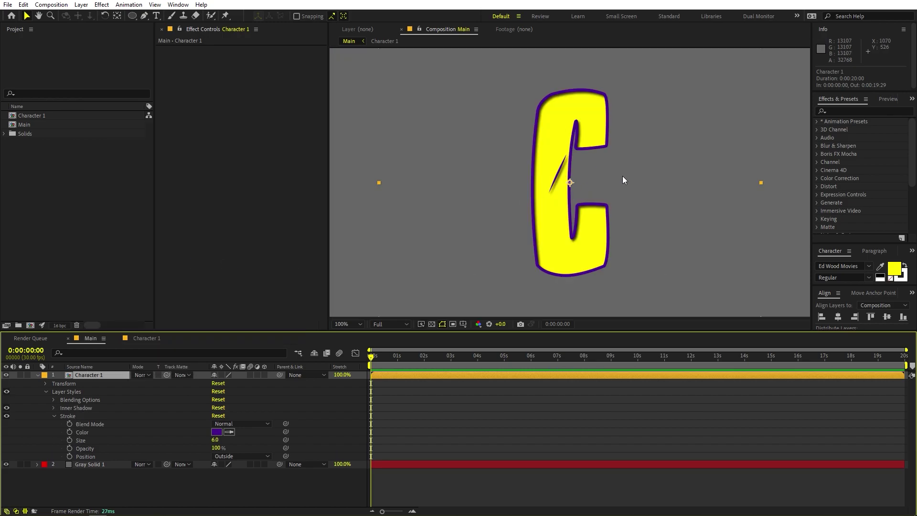
{"action": "key", "text": "period"}
{"action": "scroll", "coordinate": [620, 173], "scroll_direction": "up", "scroll_amount": 3}
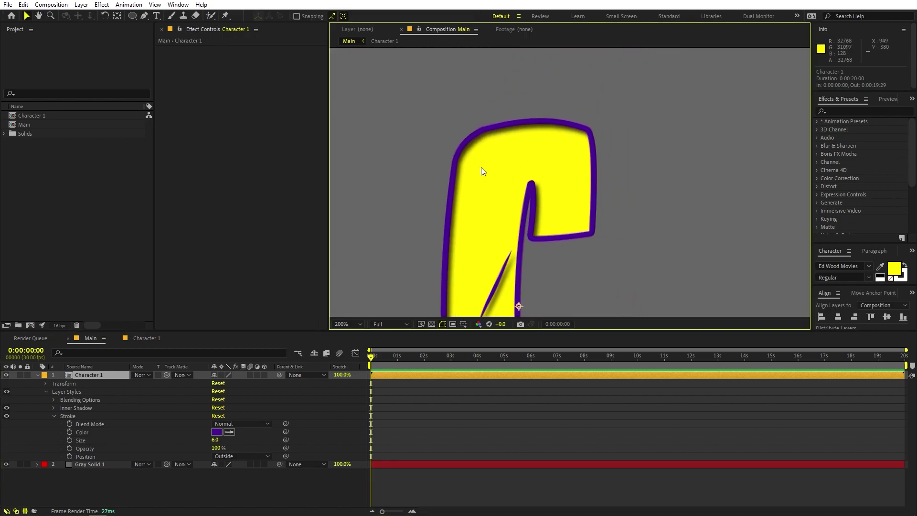
Step: Set the Inner Shadow's size to 0, distance to 9.3 and opacity to 25%
{"action": "left_click", "coordinate": [54, 416]}
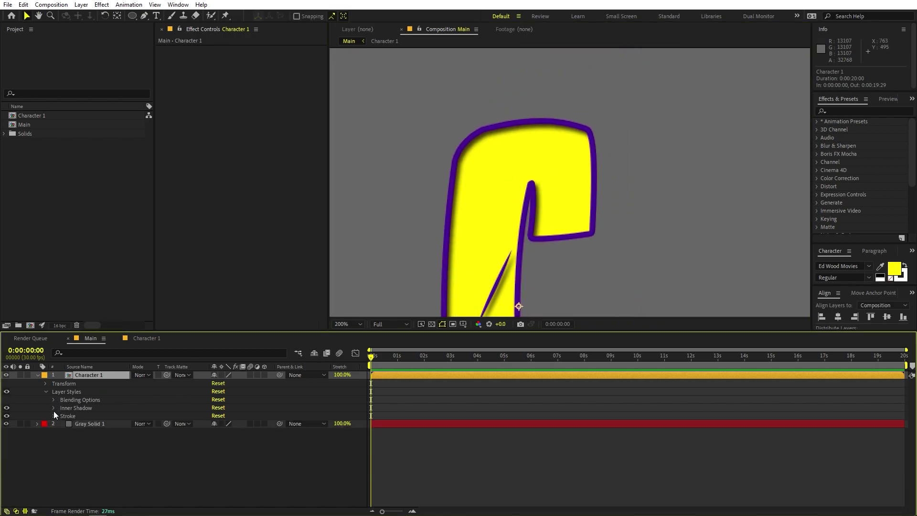
{"action": "left_click", "coordinate": [54, 408]}
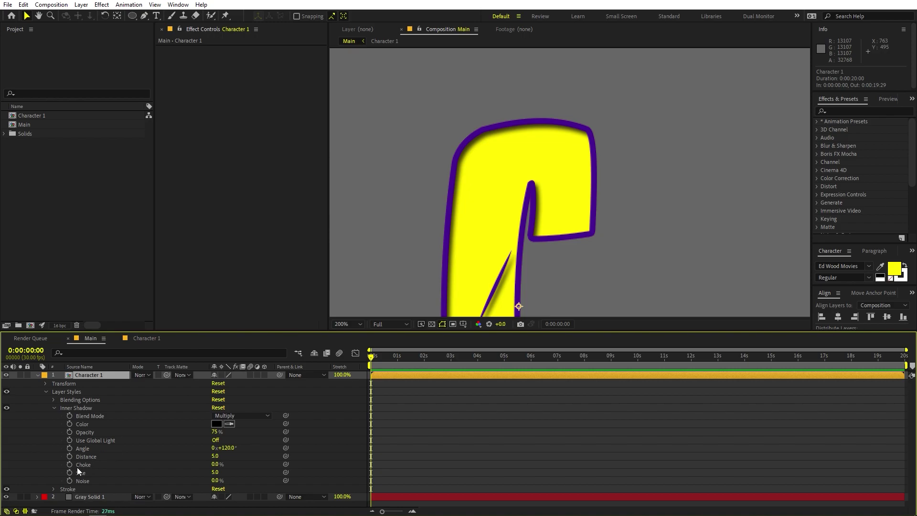
{"action": "left_click_drag", "start_coordinate": [215, 472], "coordinate": [196, 439]}
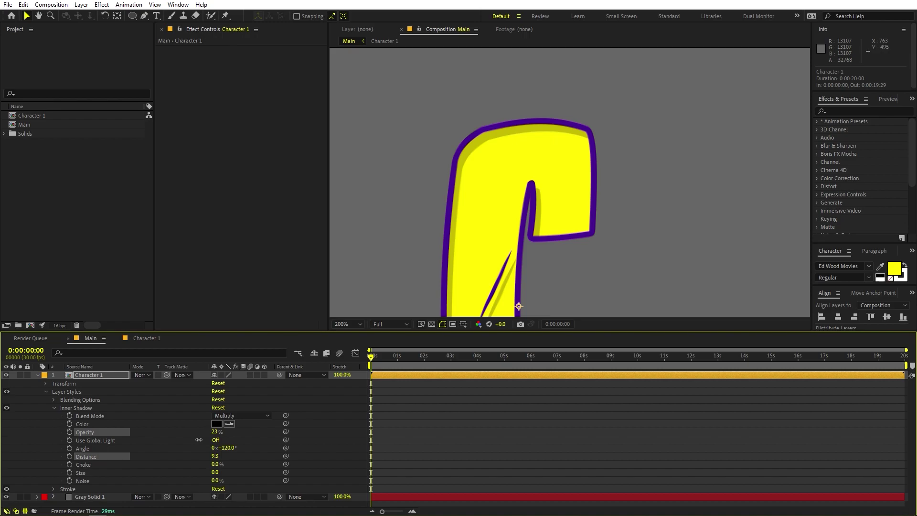
Step: Rotate the Inner Shadow angle to 1x+21.0°, then collapse and deselect the Character 1 layer
{"action": "left_click_drag", "start_coordinate": [215, 448], "coordinate": [293, 451]}
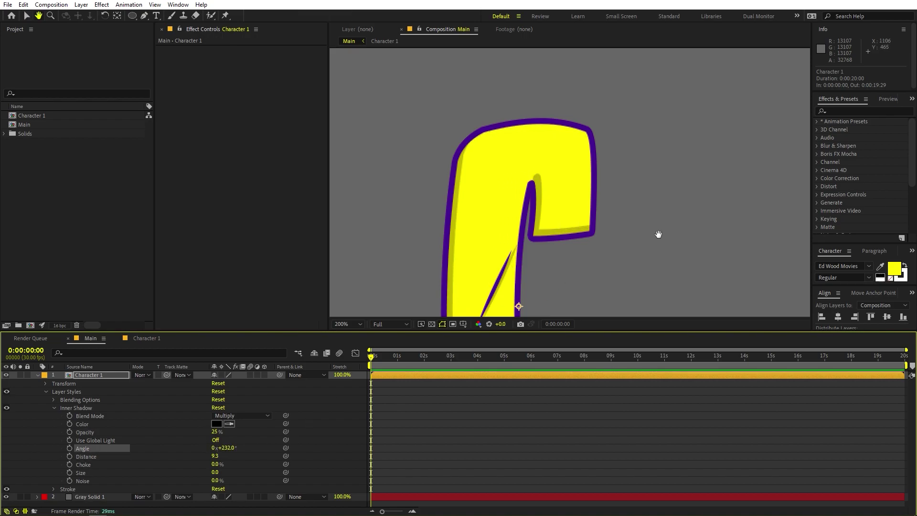
{"action": "scroll", "coordinate": [625, 129], "scroll_direction": "down", "scroll_amount": 2}
{"action": "left_click_drag", "start_coordinate": [225, 448], "coordinate": [307, 455]}
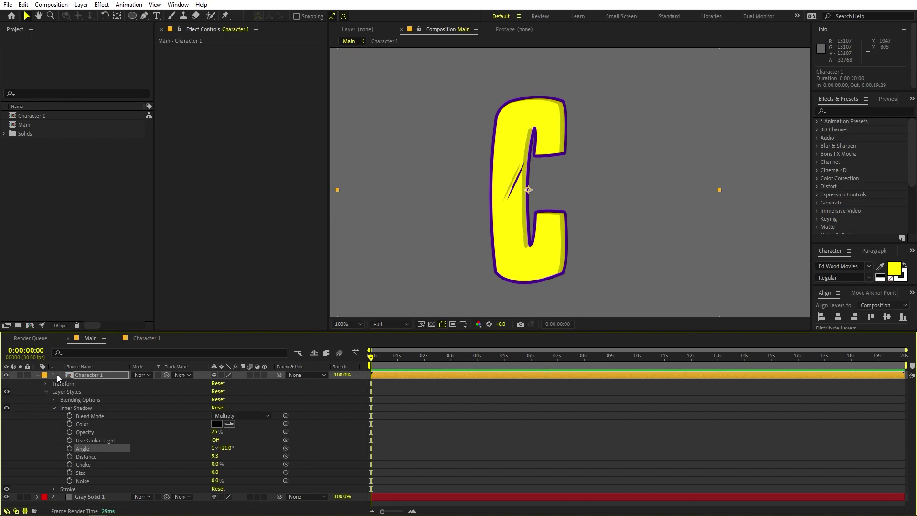
{"action": "left_click", "coordinate": [38, 375]}
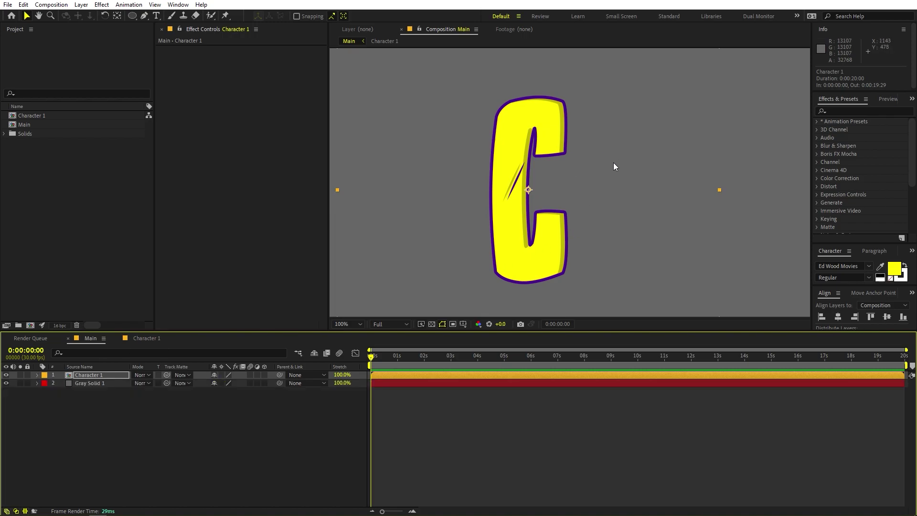
{"action": "left_click", "coordinate": [202, 448]}
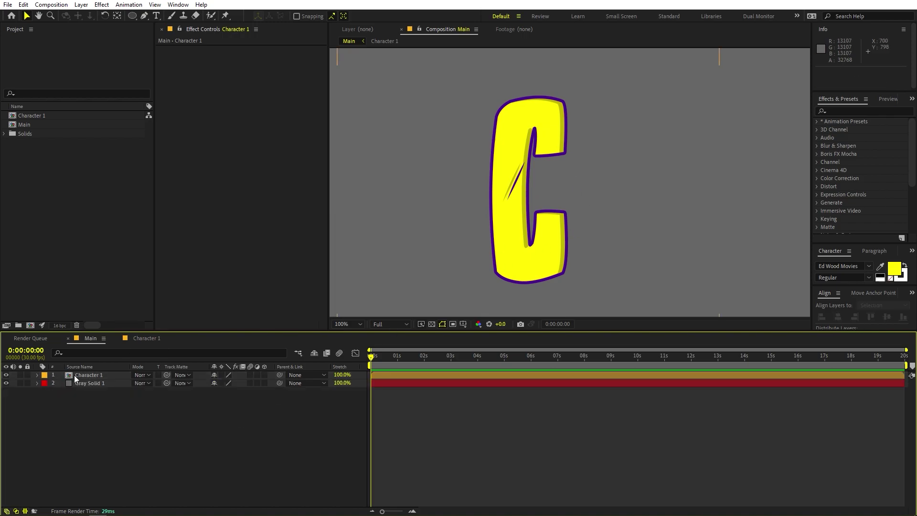
Step: Duplicate the Character 1 layer and apply the CC Radial Blur effect to the lower copy
{"action": "left_click", "coordinate": [96, 376]}
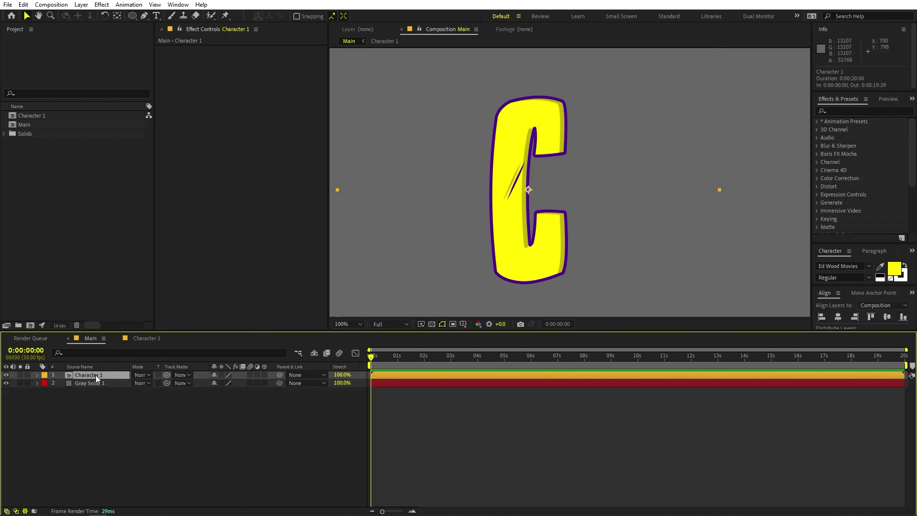
{"action": "key", "text": "ctrl+d"}
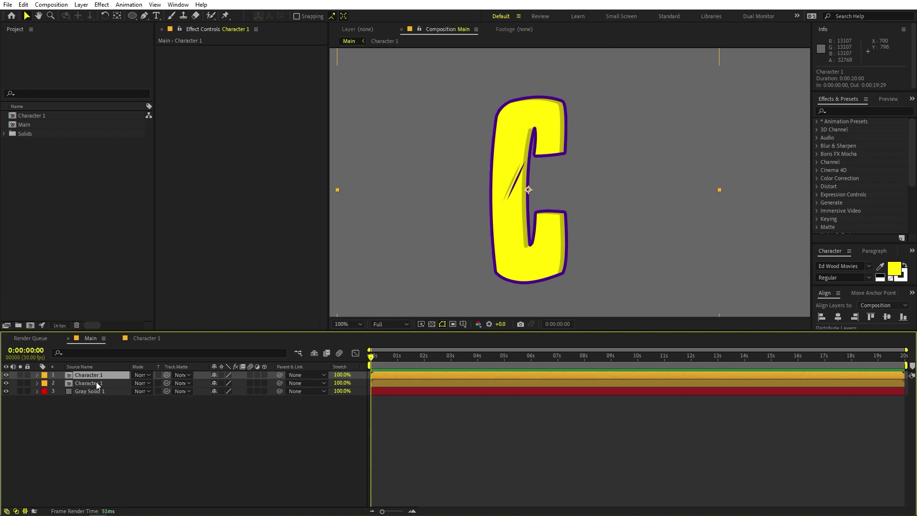
{"action": "left_click", "coordinate": [96, 383]}
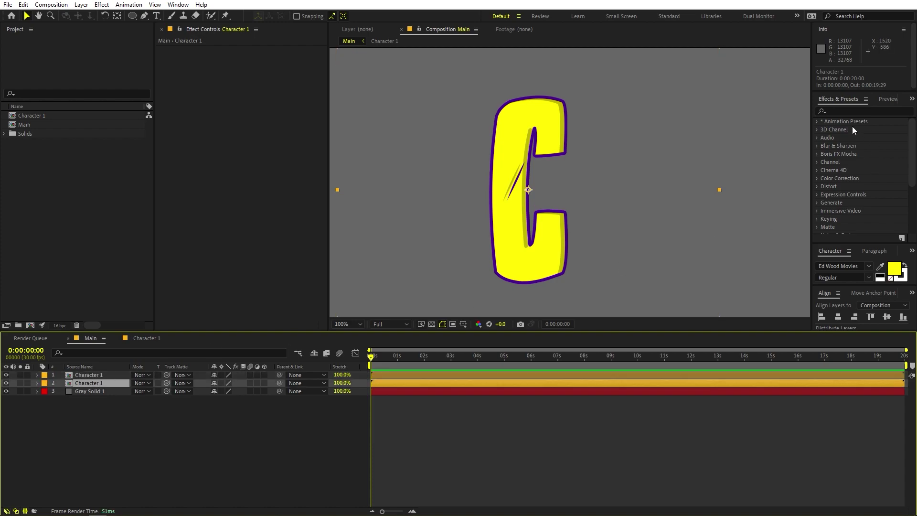
{"action": "left_click", "coordinate": [847, 111]}
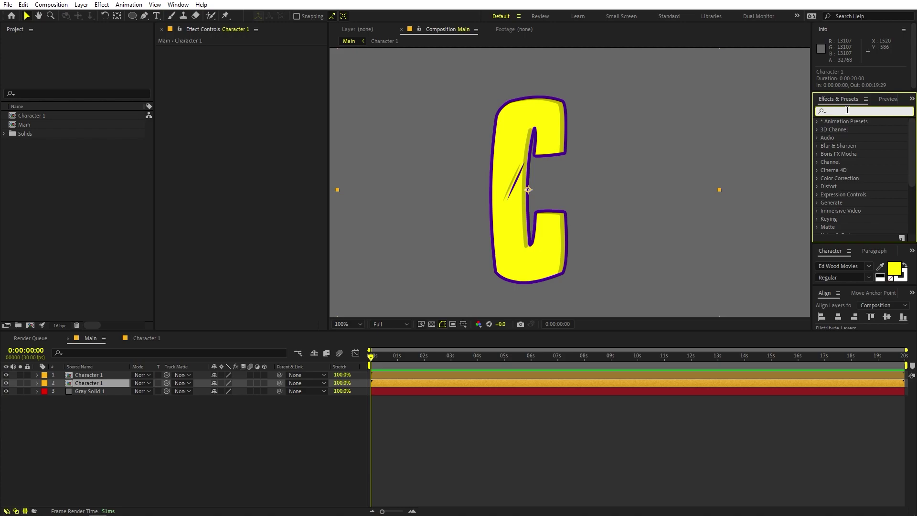
{"action": "type", "text": "cc rad"}
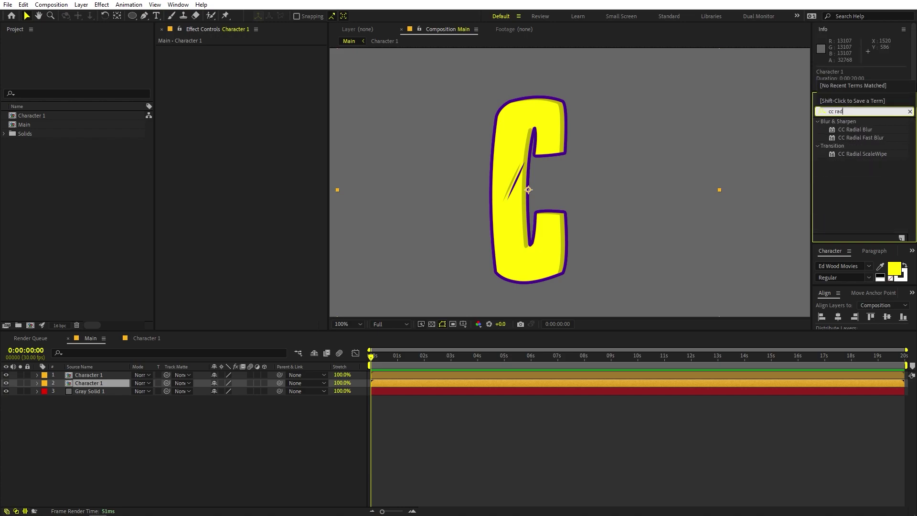
{"action": "left_click_drag", "start_coordinate": [855, 129], "coordinate": [93, 381]}
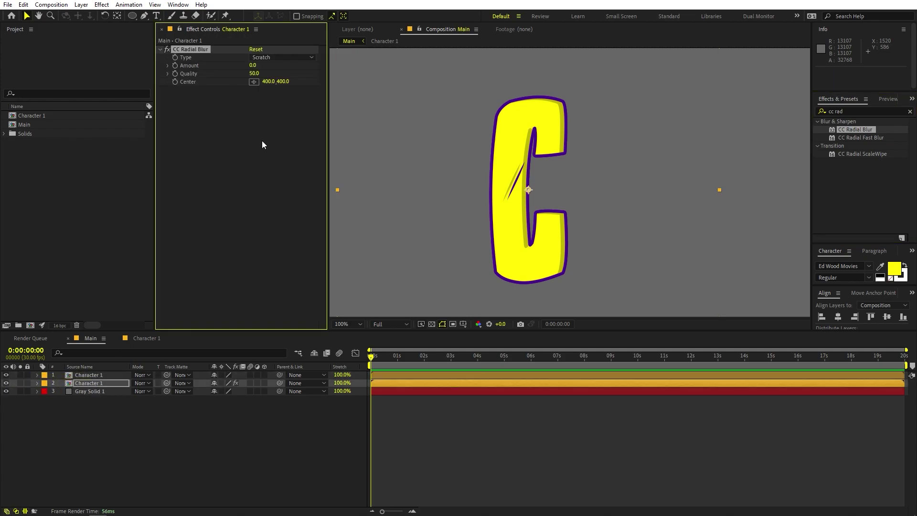
Step: Set the CC Radial Blur type to Fading Zoom and its amount to -50
{"action": "left_click", "coordinate": [278, 57]}
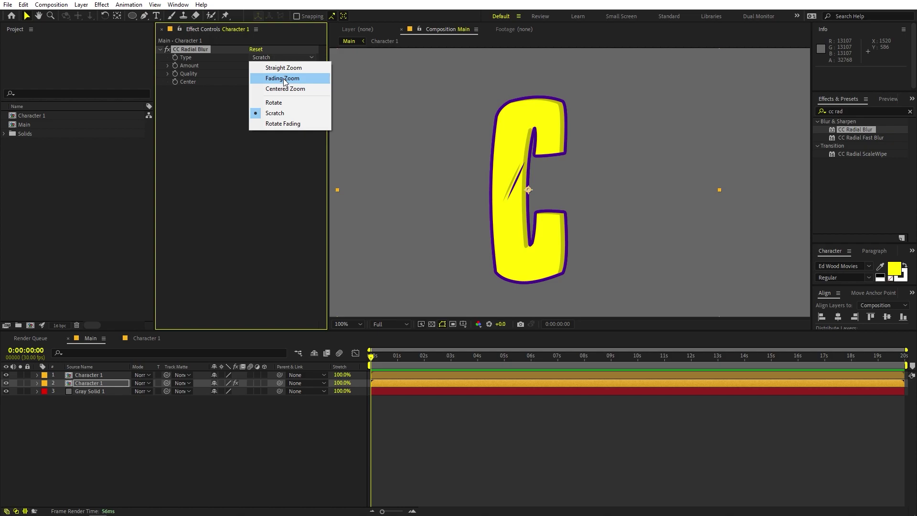
{"action": "left_click", "coordinate": [283, 79]}
{"action": "mouse_move", "coordinate": [251, 66]}
{"action": "left_mouse_down"}
{"action": "mouse_move", "coordinate": [261, 66]}
{"action": "mouse_move", "coordinate": [233, 68]}
{"action": "mouse_move", "coordinate": [254, 68]}
{"action": "left_mouse_up"}
{"action": "left_click", "coordinate": [253, 66]}
{"action": "key", "text": "BackSpace"}
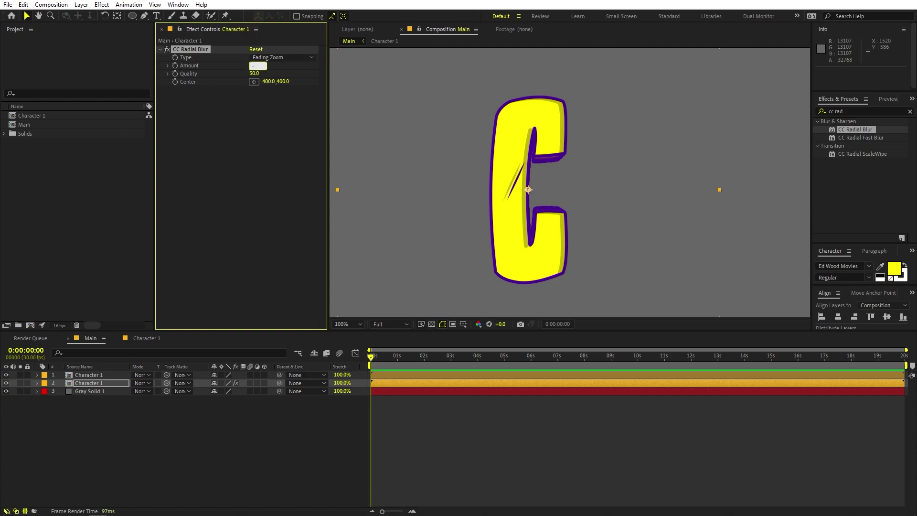
{"action": "type", "text": "-50"}
{"action": "key", "text": "Return"}
{"action": "key", "text": "period"}
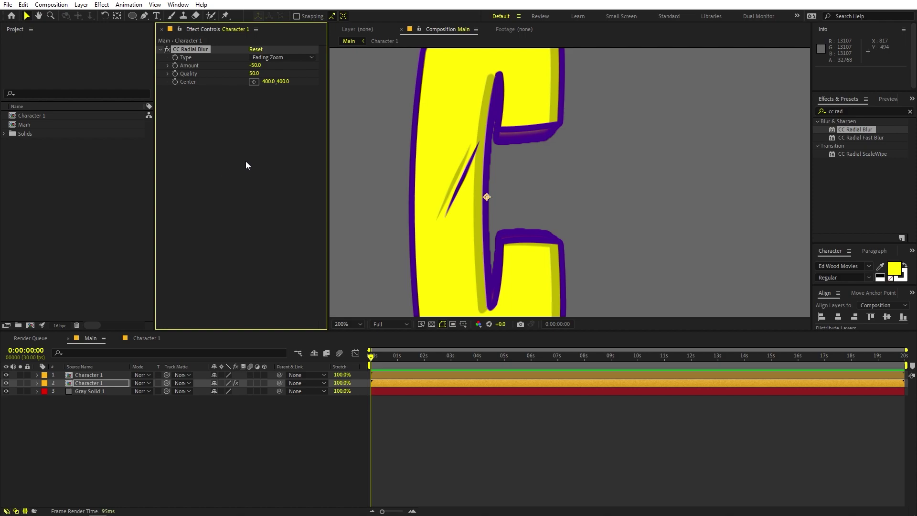
Step: Apply Curves to the lower Character 1 layer and pull its Alpha channel curve fully into the graph's upper-left corner
{"action": "left_click", "coordinate": [858, 110]}
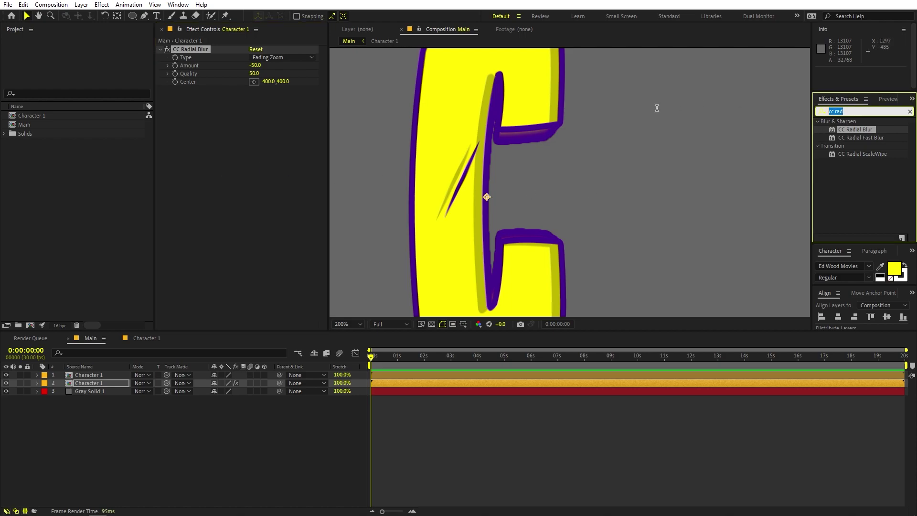
{"action": "type", "text": "curves"}
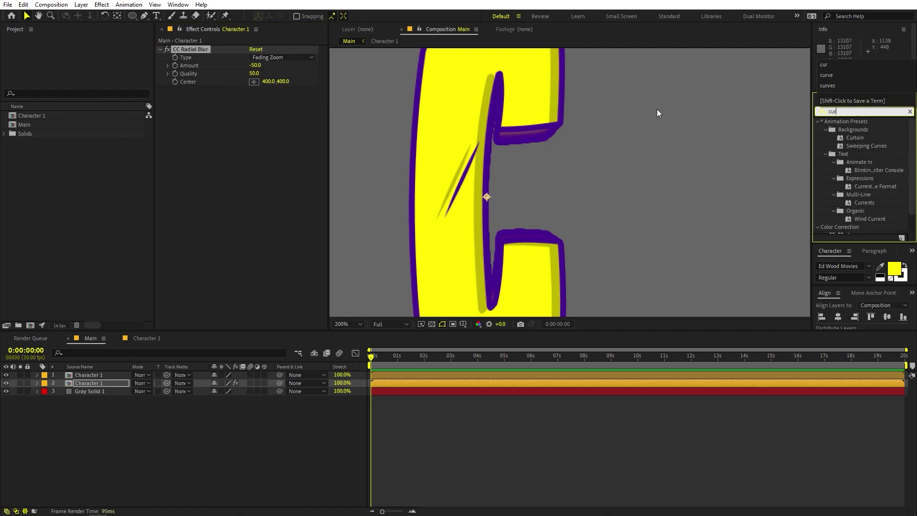
{"action": "left_click_drag", "start_coordinate": [865, 153], "coordinate": [256, 209]}
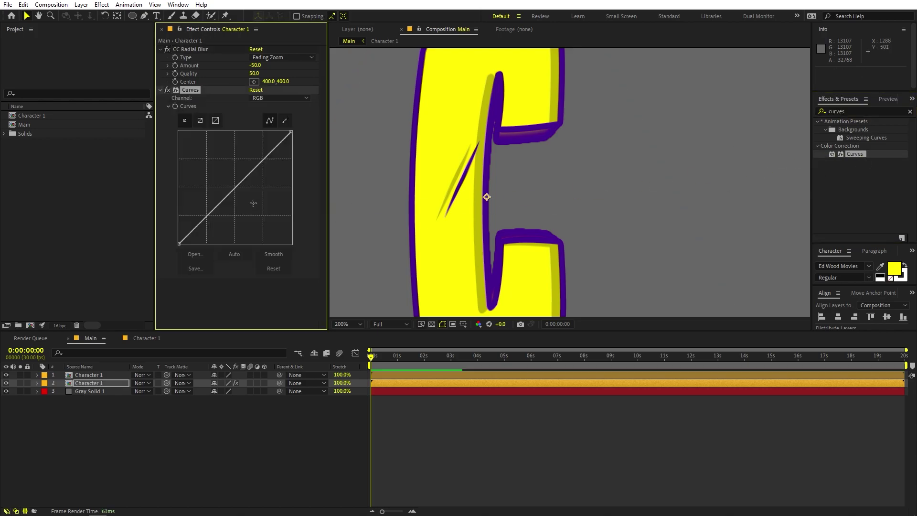
{"action": "left_click", "coordinate": [288, 99]}
{"action": "left_click", "coordinate": [276, 150]}
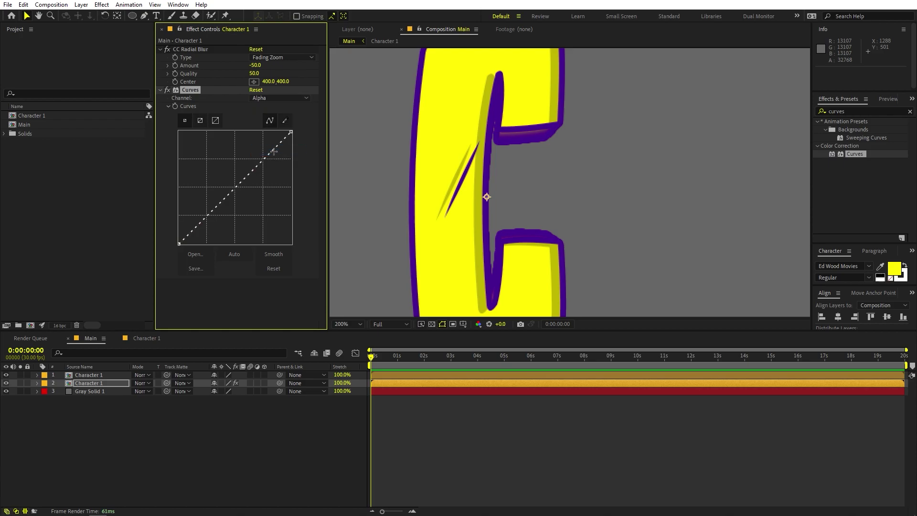
{"action": "left_click_drag", "start_coordinate": [218, 204], "coordinate": [180, 131]}
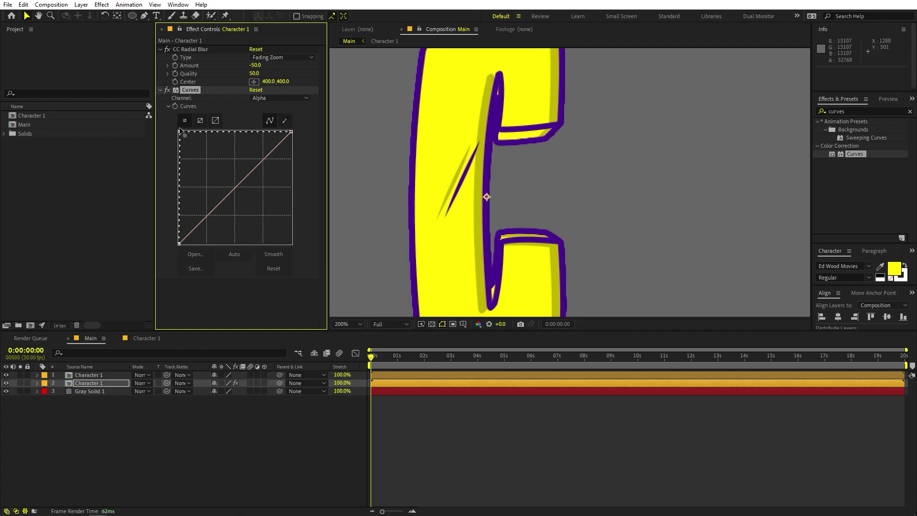
Step: Move the CC Radial Blur center to the right of the letter, at about 581, 409
{"action": "key", "text": "comma"}
{"action": "key", "text": "comma"}
{"action": "key", "text": "period"}
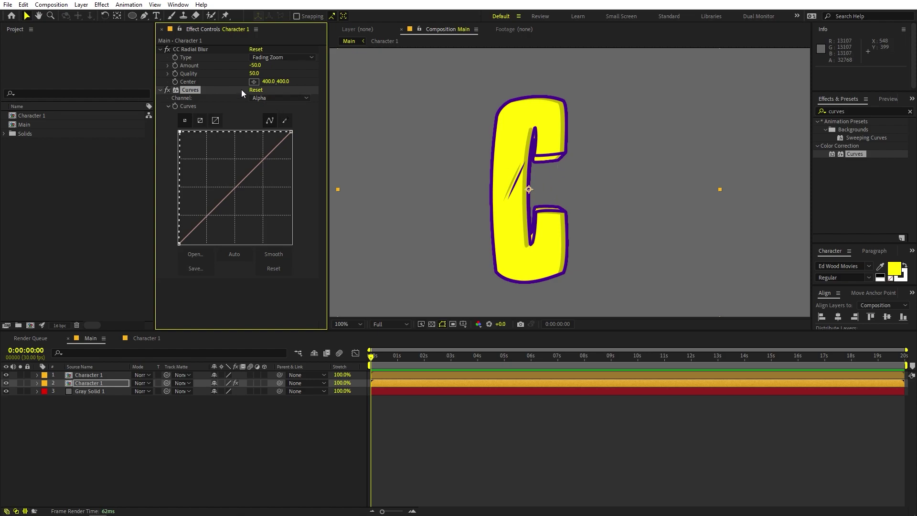
{"action": "mouse_move", "coordinate": [269, 81]}
{"action": "left_mouse_down"}
{"action": "mouse_move", "coordinate": [496, 87]}
{"action": "mouse_move", "coordinate": [238, 108]}
{"action": "mouse_move", "coordinate": [653, 166]}
{"action": "mouse_move", "coordinate": [648, 243]}
{"action": "mouse_move", "coordinate": [639, 200]}
{"action": "mouse_move", "coordinate": [616, 194]}
{"action": "left_mouse_up"}
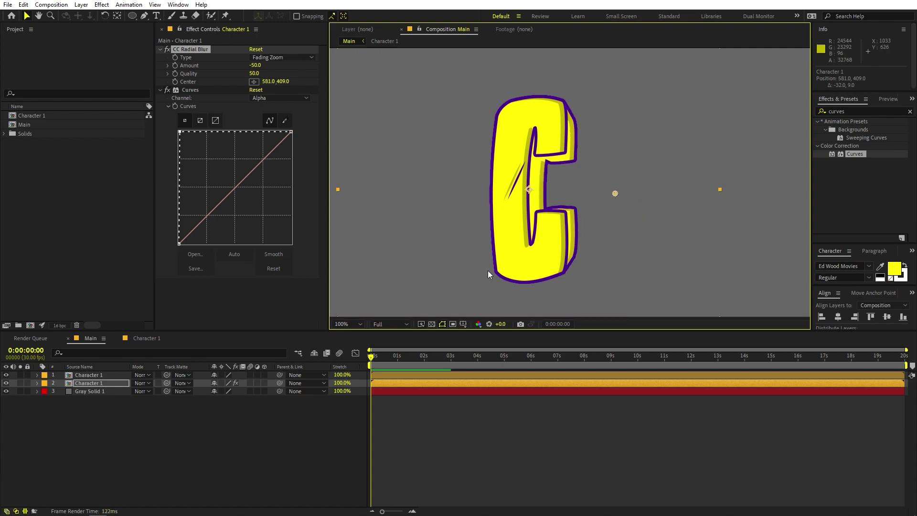
Step: Apply the Fill effect to the lower Character 1 layer
{"action": "left_click", "coordinate": [110, 383]}
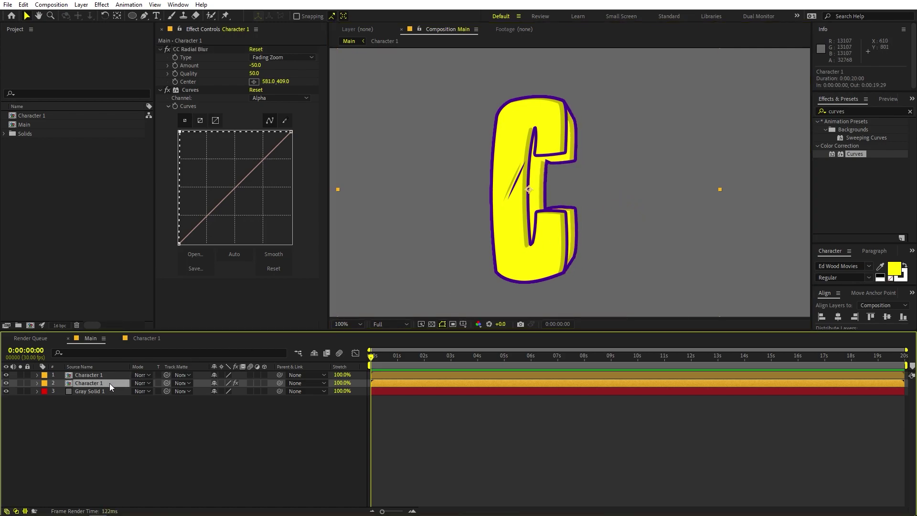
{"action": "left_click", "coordinate": [848, 111]}
{"action": "type", "text": "fill"}
{"action": "left_click_drag", "start_coordinate": [852, 170], "coordinate": [92, 385]}
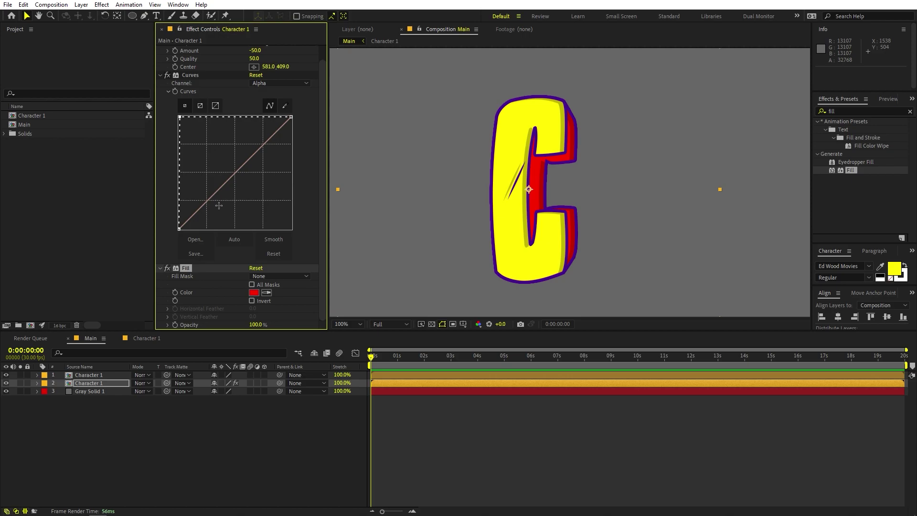
Step: Set the Fill color of the lower Character 1 layer to a bright magenta-pink
{"action": "left_click", "coordinate": [254, 292]}
{"action": "left_click", "coordinate": [217, 234]}
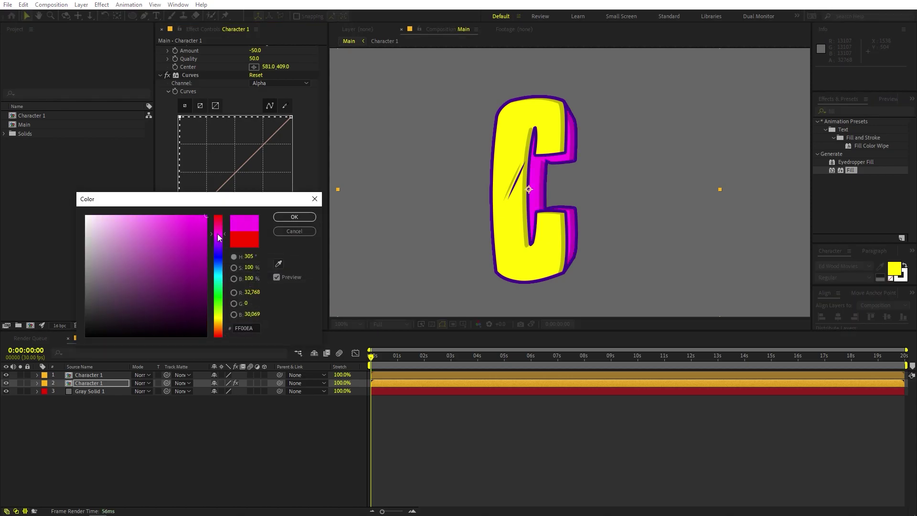
{"action": "left_click_drag", "start_coordinate": [223, 234], "coordinate": [179, 215]}
{"action": "left_click", "coordinate": [294, 217]}
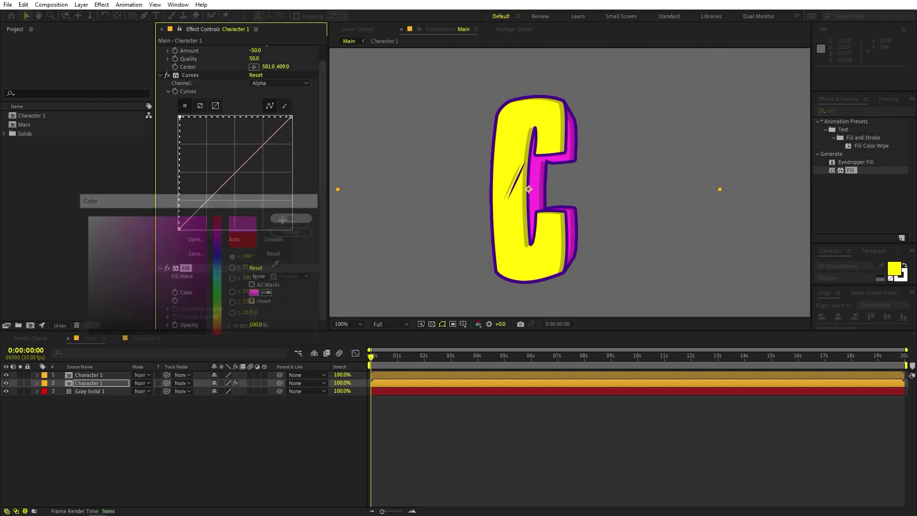
Step: Turn off the Inner Shadow layer style on the lower Character 1 layer and collapse its properties
{"action": "left_click", "coordinate": [76, 386]}
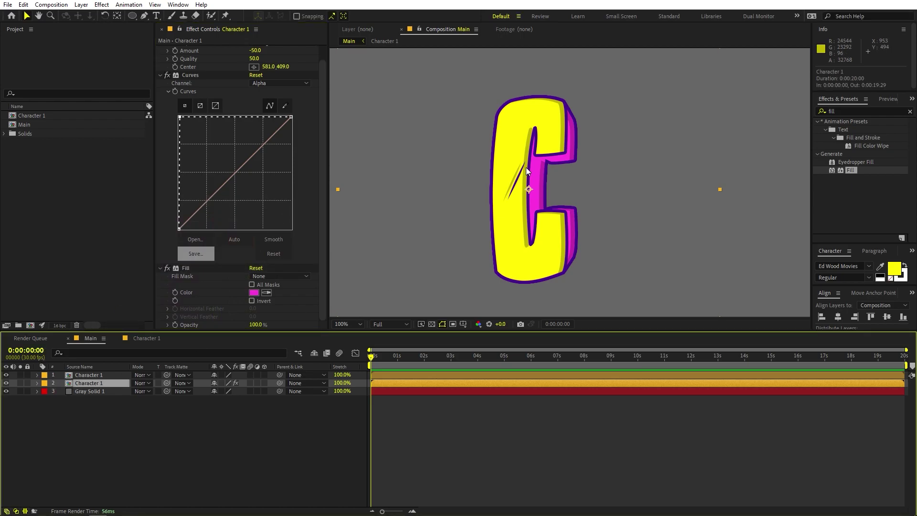
{"action": "left_click", "coordinate": [37, 383]}
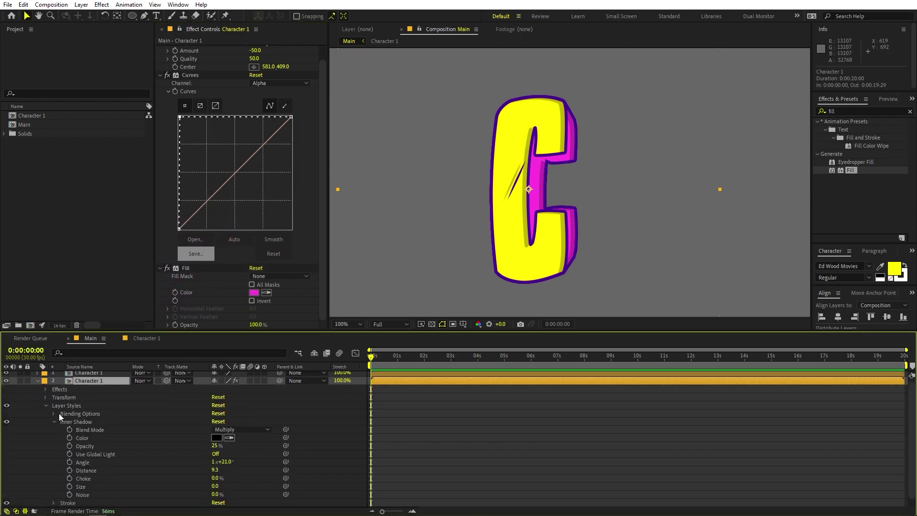
{"action": "left_click", "coordinate": [75, 422]}
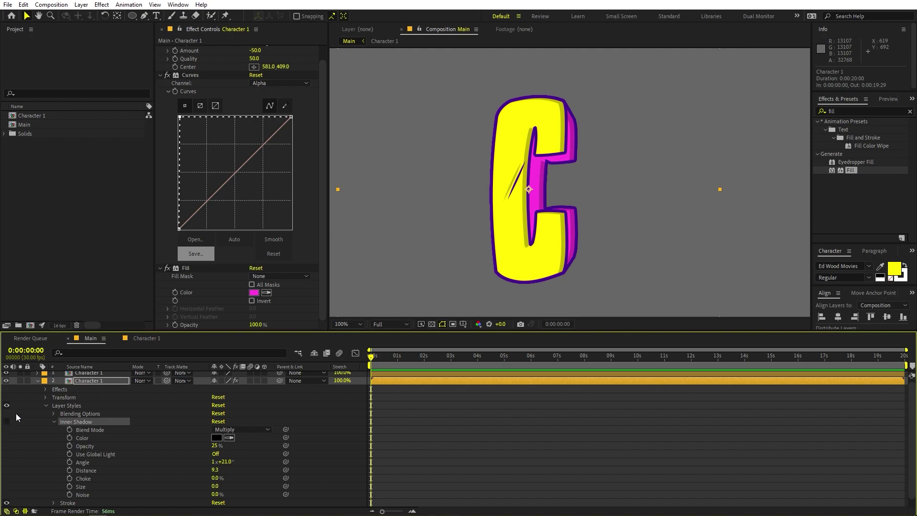
{"action": "left_click", "coordinate": [37, 381]}
{"action": "left_click", "coordinate": [74, 422]}
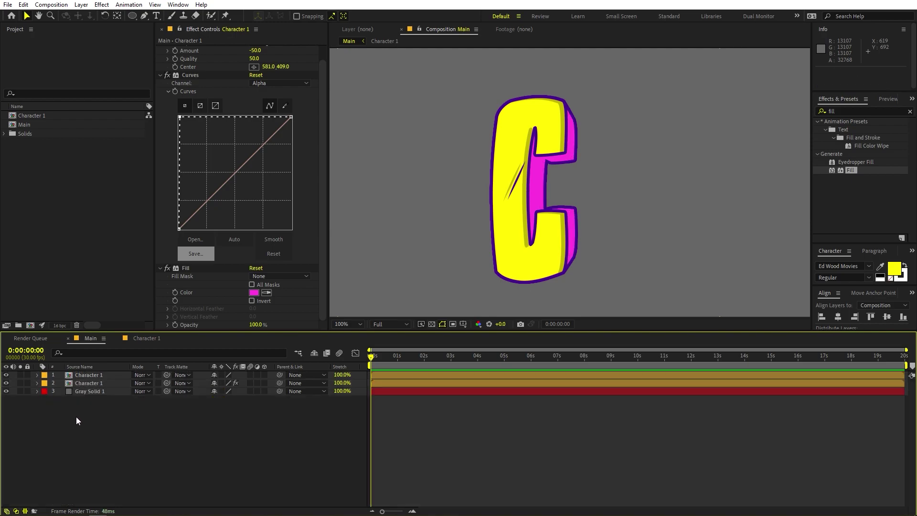
Step: Duplicate the magenta Character 1 layer and set the bottom copy's Fill color to the purple sampled from the letter's outline
{"action": "left_click", "coordinate": [96, 384]}
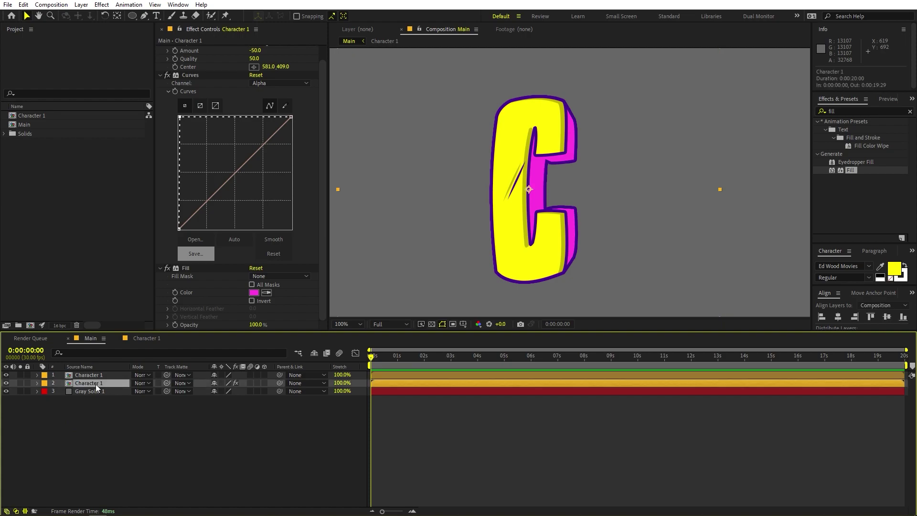
{"action": "key", "text": "ctrl+d"}
{"action": "left_click", "coordinate": [95, 391]}
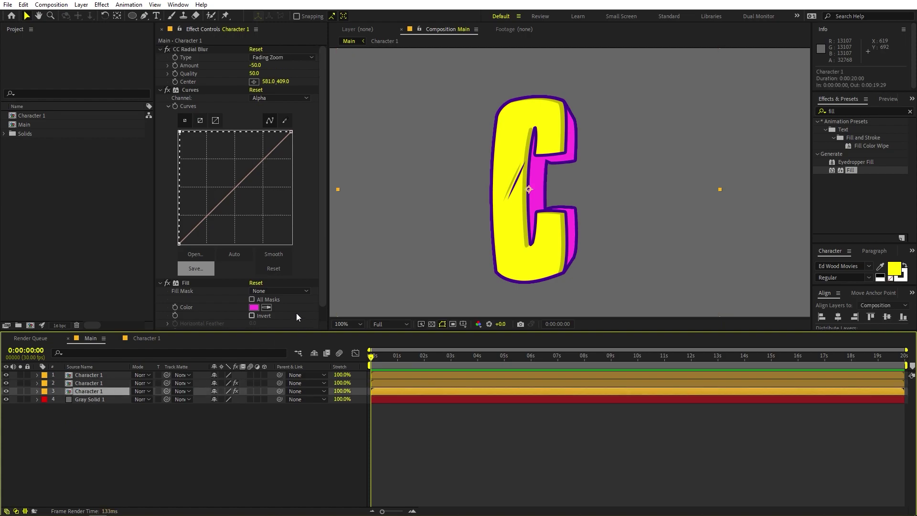
{"action": "left_click", "coordinate": [266, 308]}
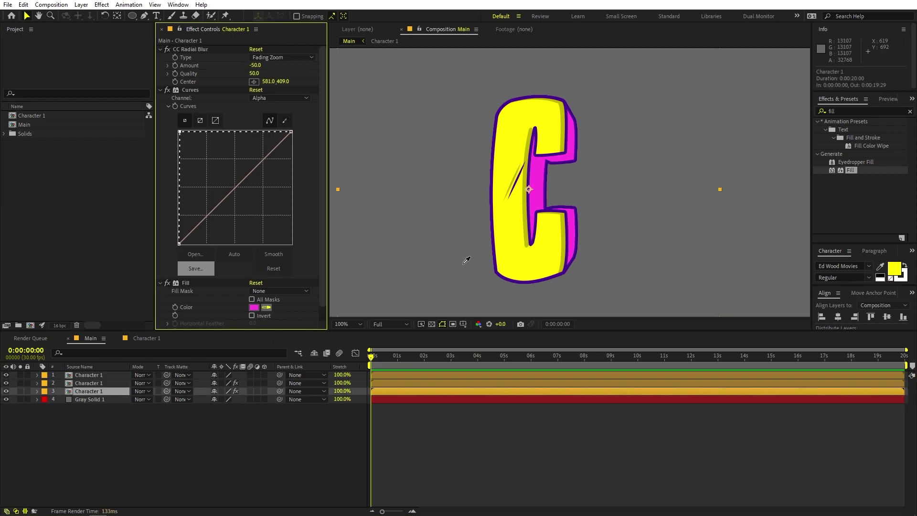
{"action": "left_click", "coordinate": [536, 152]}
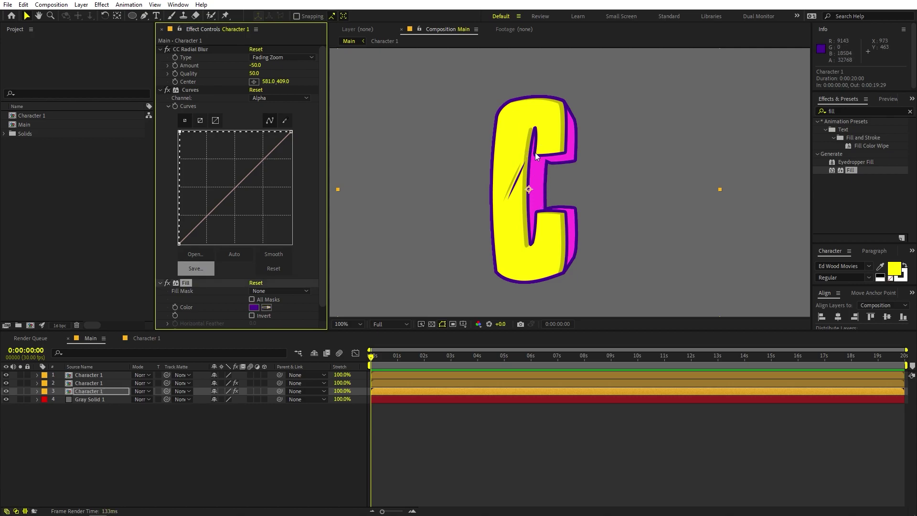
Step: Set the CC Radial Blur amount of the bottom Character 1 layer to -100
{"action": "left_click", "coordinate": [255, 65]}
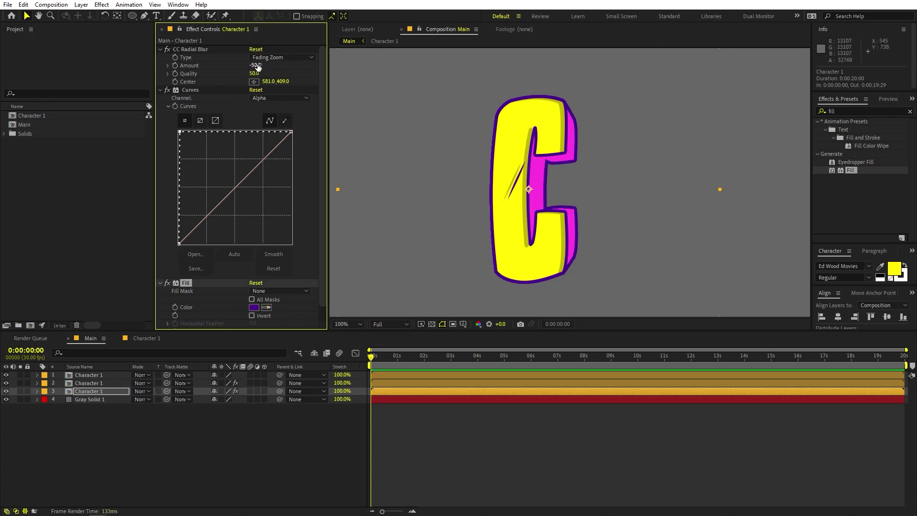
{"action": "type", "text": "-"}
{"action": "key", "text": "Return"}
{"action": "left_click", "coordinate": [504, 417]}
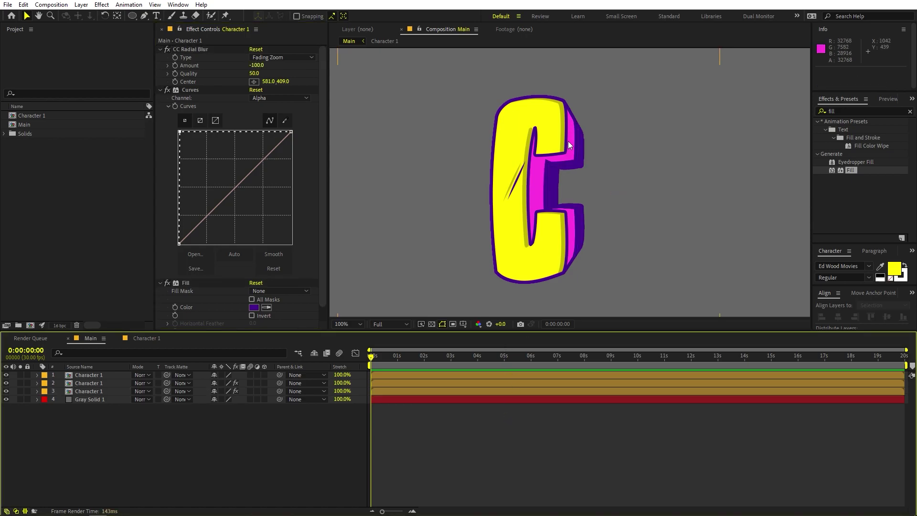
Step: Move the CC Radial Blur center of the bottom Character 1 layer down and right of the letter, to about 615, 627
{"action": "key", "text": "comma"}
{"action": "key", "text": "period"}
{"action": "key", "text": "period"}
{"action": "key", "text": "period"}
{"action": "key", "text": "period"}
{"action": "key", "text": "comma"}
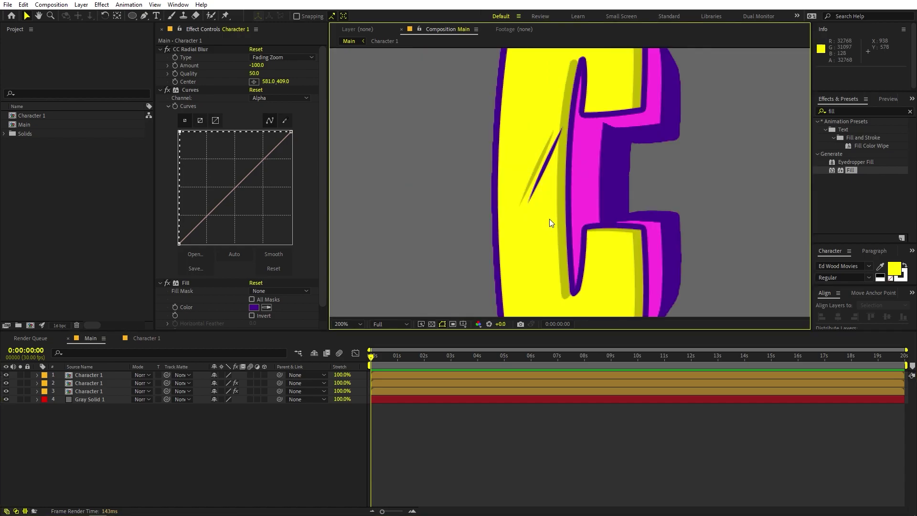
{"action": "key", "text": "comma"}
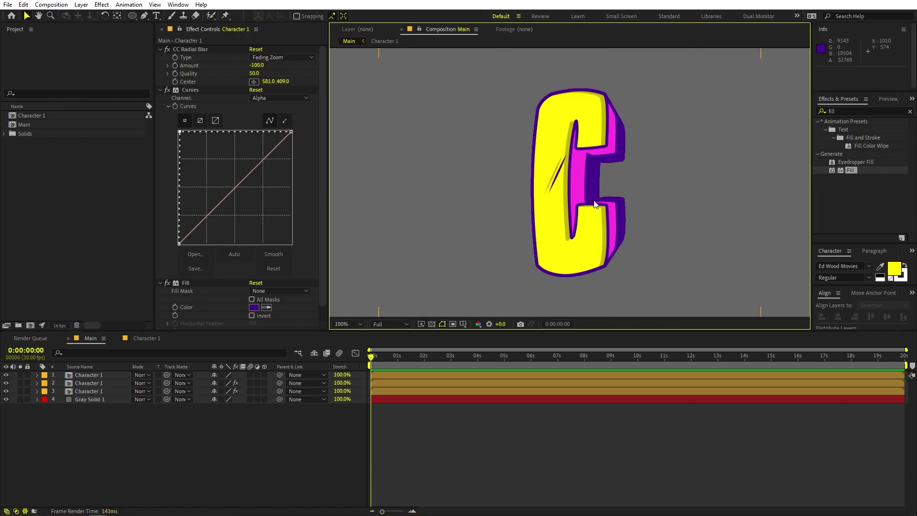
{"action": "left_click", "coordinate": [88, 392]}
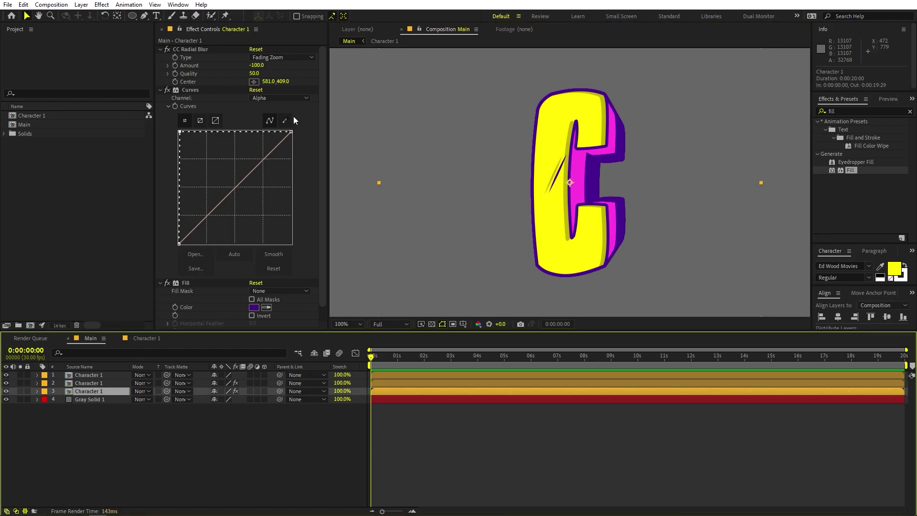
{"action": "mouse_move", "coordinate": [263, 81]}
{"action": "left_mouse_down"}
{"action": "mouse_move", "coordinate": [238, 83]}
{"action": "mouse_move", "coordinate": [271, 83]}
{"action": "left_mouse_up"}
{"action": "key", "text": "comma"}
{"action": "left_click_drag", "start_coordinate": [279, 82], "coordinate": [311, 88]}
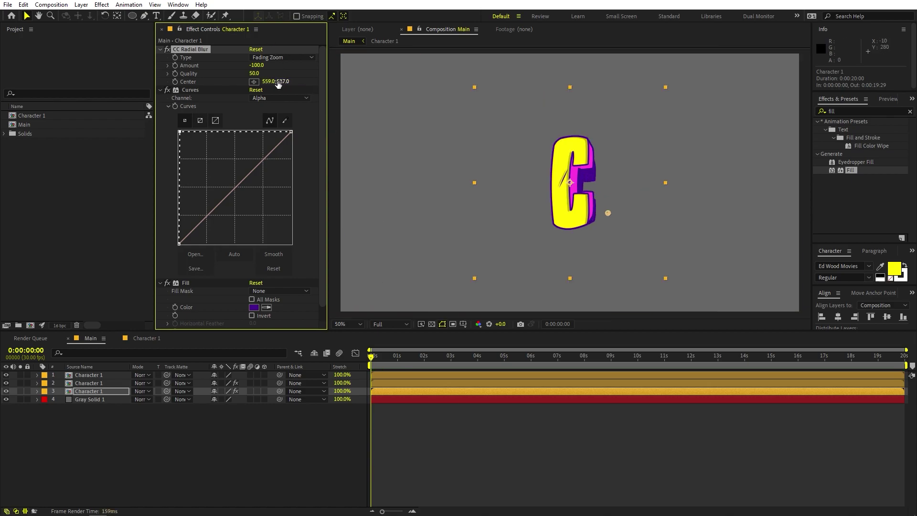
{"action": "left_click_drag", "start_coordinate": [611, 213], "coordinate": [623, 237]}
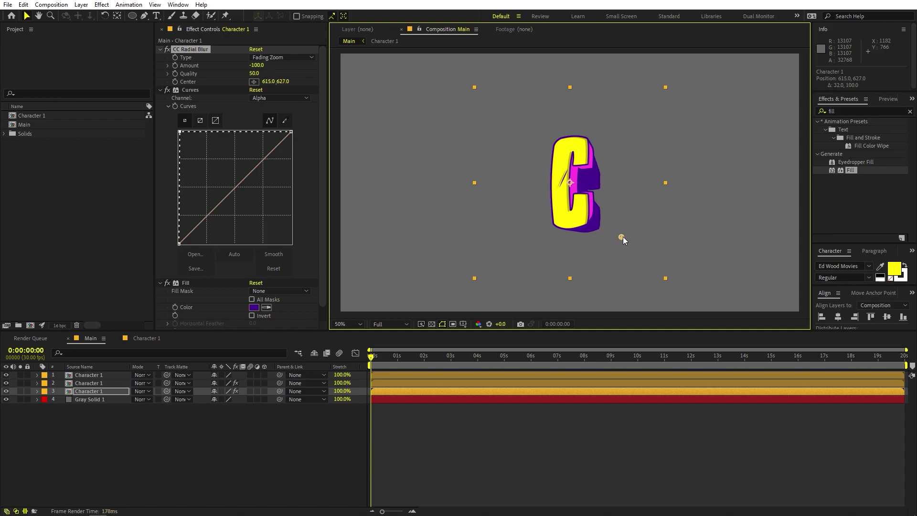
Step: Copy the bottom layer's CC Radial Blur onto the magenta Character 1 layer and set its amount there to -50
{"action": "left_click", "coordinate": [196, 48]}
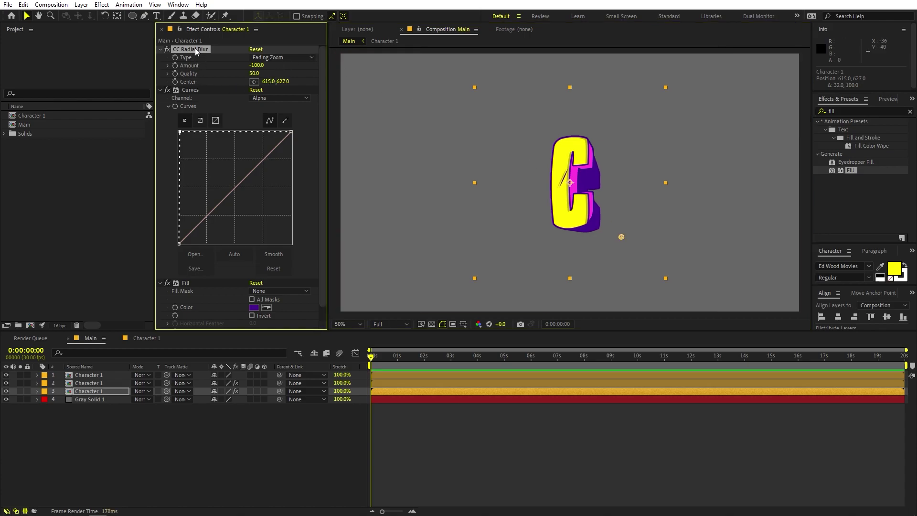
{"action": "left_click", "coordinate": [94, 383]}
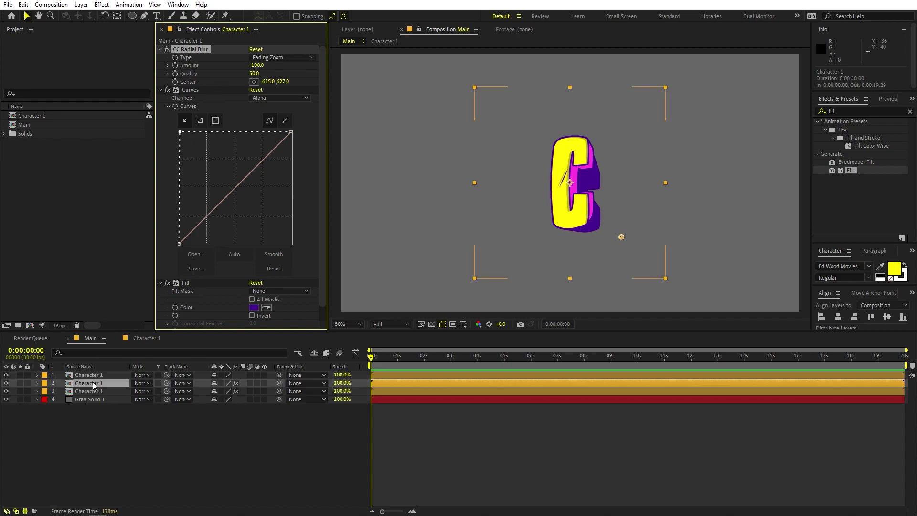
{"action": "left_click", "coordinate": [257, 65]}
{"action": "type", "text": "-50"}
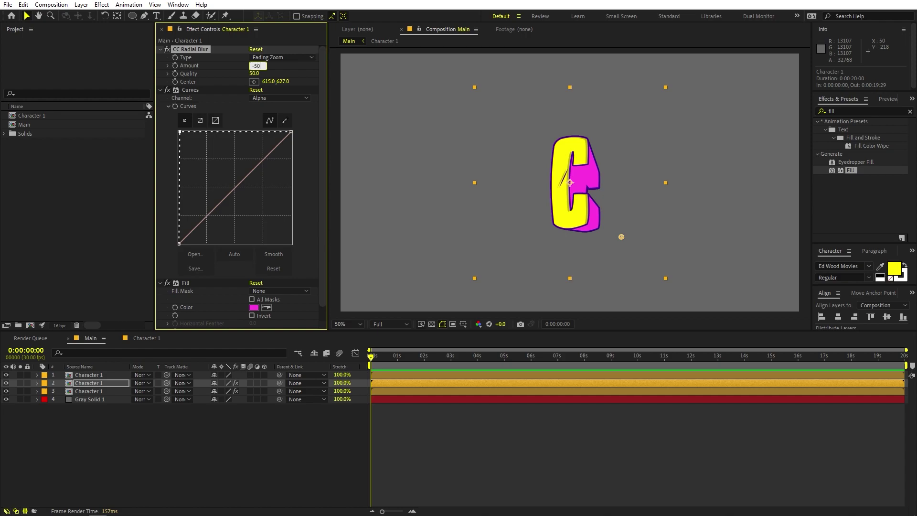
{"action": "left_click", "coordinate": [492, 449]}
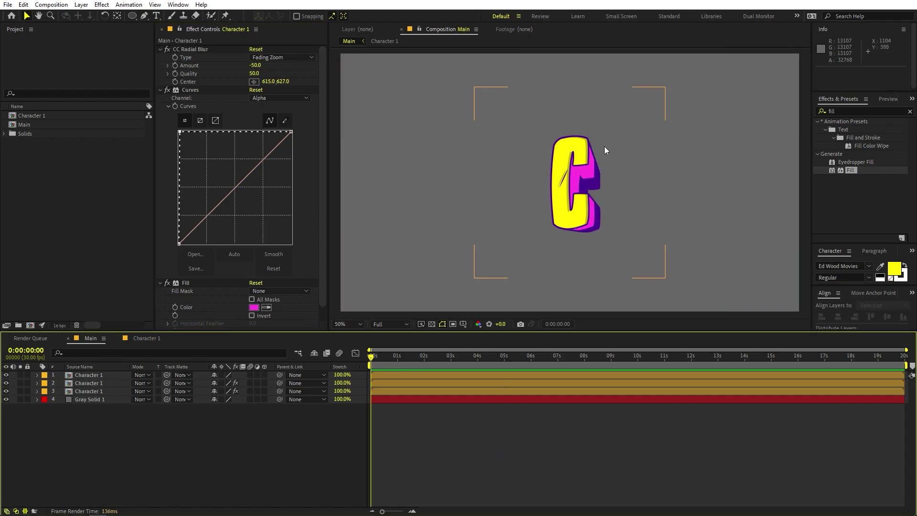
Step: With no layer selected, draw a small purple circle with the Ellipse Tool above and to the left of the letter
{"action": "left_click", "coordinate": [525, 401]}
{"action": "left_click", "coordinate": [534, 432]}
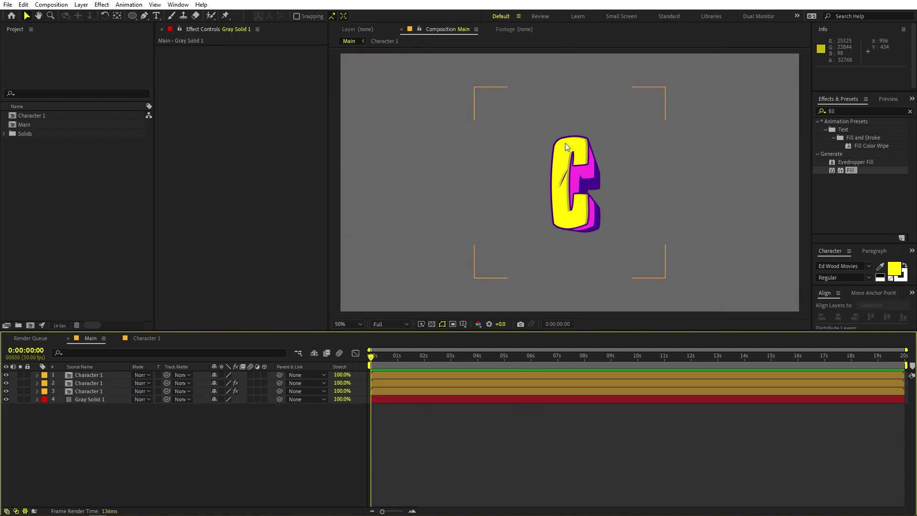
{"action": "scroll", "coordinate": [568, 154], "scroll_direction": "up", "scroll_amount": 2}
{"action": "scroll", "coordinate": [564, 117], "scroll_direction": "down", "scroll_amount": 2}
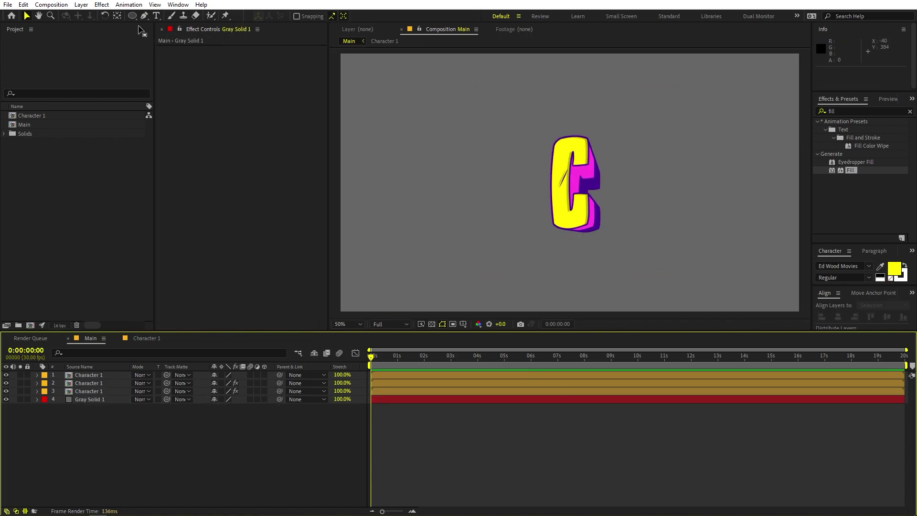
{"action": "left_click_drag", "start_coordinate": [134, 16], "coordinate": [157, 36]}
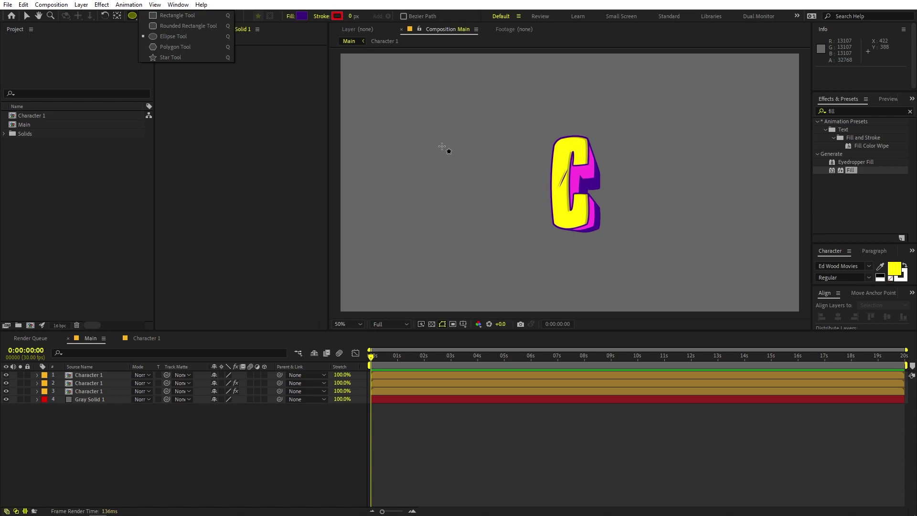
{"action": "left_click", "coordinate": [448, 149]}
{"action": "left_click_drag", "start_coordinate": [447, 148], "coordinate": [432, 136]}
Step: Filter the shape layer's properties by "size" and reduce the ellipse's size to 9.6, 9.6
{"action": "left_click", "coordinate": [93, 374]}
{"action": "left_click", "coordinate": [90, 354]}
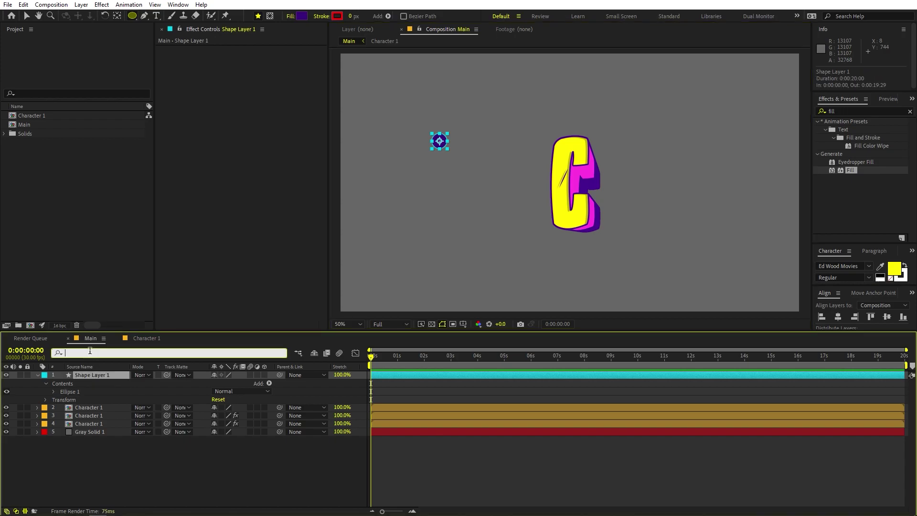
{"action": "type", "text": "size"}
{"action": "left_click_drag", "start_coordinate": [224, 407], "coordinate": [1, 432]}
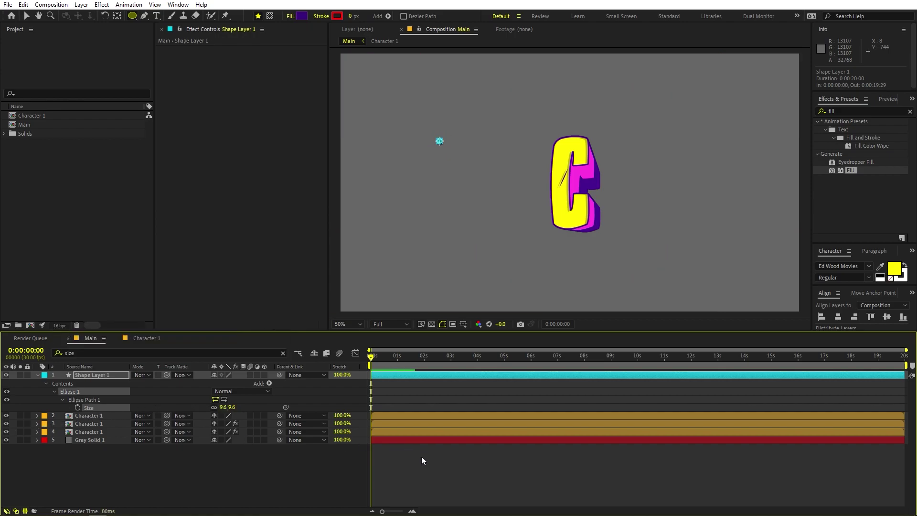
{"action": "left_click", "coordinate": [455, 458]}
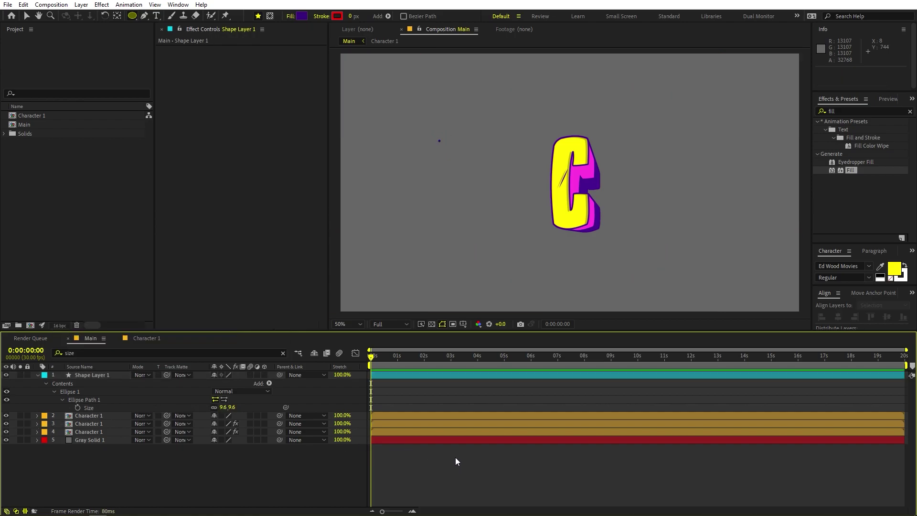
Step: Add a Repeater to the circle's shape layer and set its number of copies to 10
{"action": "left_click", "coordinate": [77, 374]}
{"action": "left_click", "coordinate": [46, 383]}
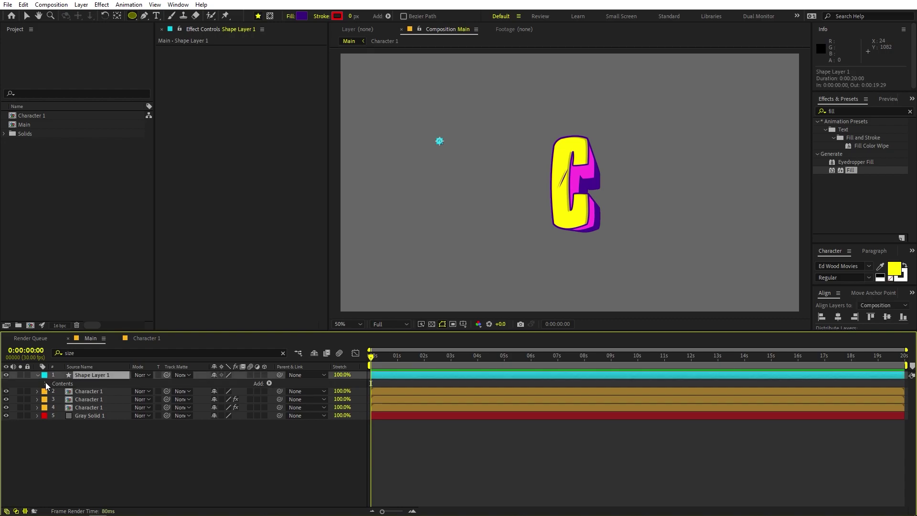
{"action": "left_click", "coordinate": [46, 383]}
{"action": "left_click", "coordinate": [269, 383]}
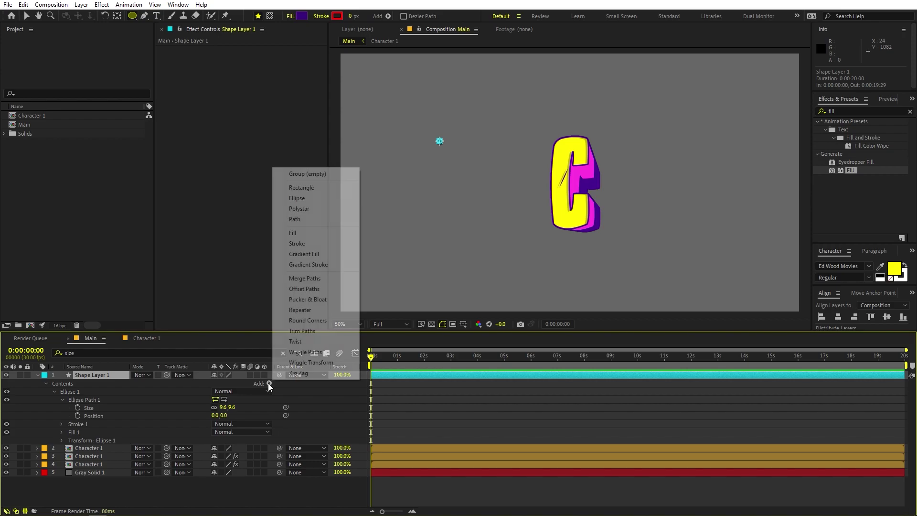
{"action": "left_click", "coordinate": [300, 310]}
{"action": "left_click", "coordinate": [53, 449]}
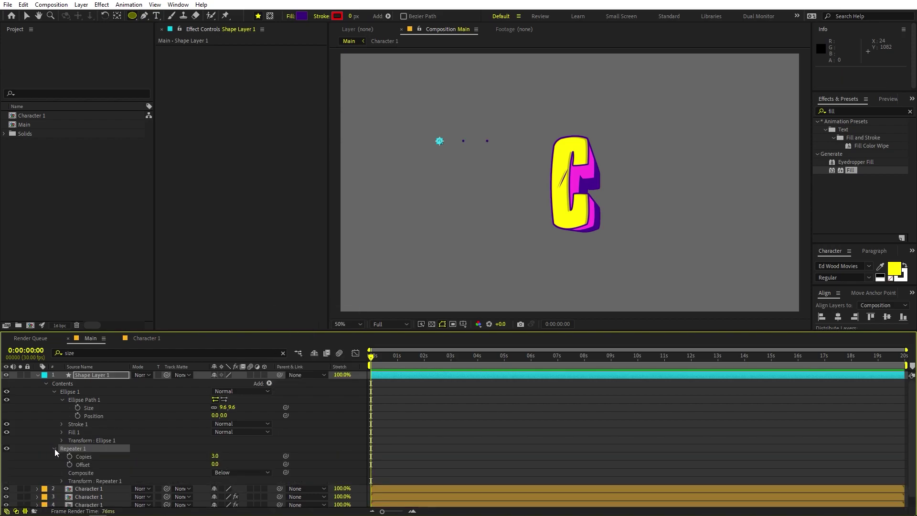
{"action": "left_click", "coordinate": [215, 457]}
{"action": "left_click", "coordinate": [56, 475]}
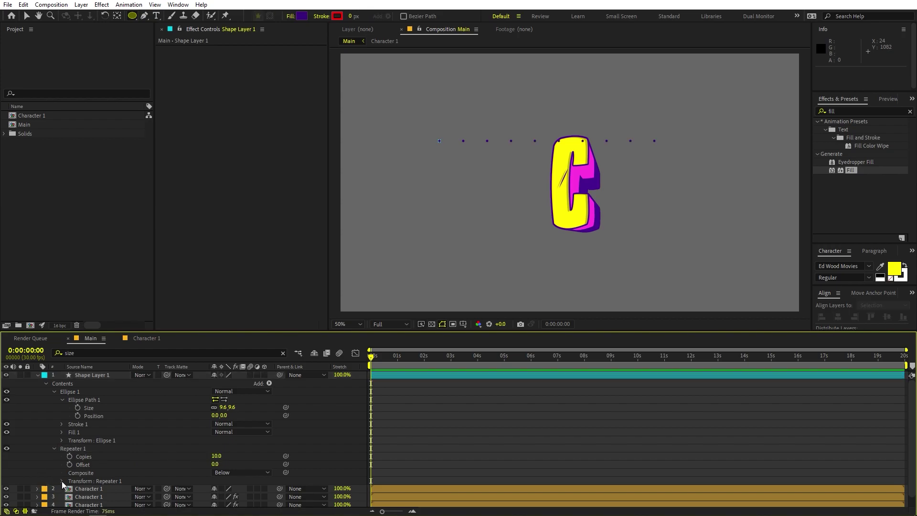
Step: Set the Repeater's transform position to 50, 0 to space the dots more closely
{"action": "left_click", "coordinate": [61, 481]}
{"action": "scroll", "coordinate": [124, 478], "scroll_direction": "down", "scroll_amount": 1}
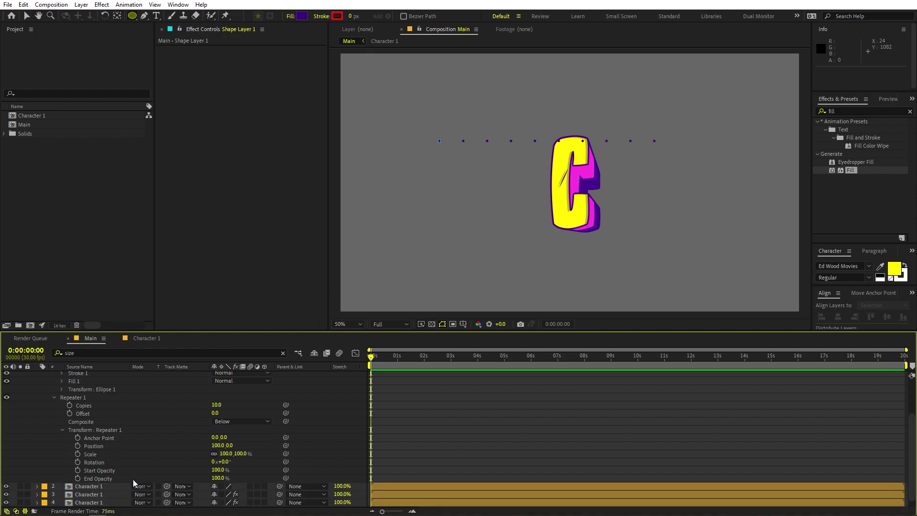
{"action": "left_click_drag", "start_coordinate": [218, 445], "coordinate": [215, 448]}
{"action": "left_click", "coordinate": [214, 448]}
{"action": "type", "text": "50"}
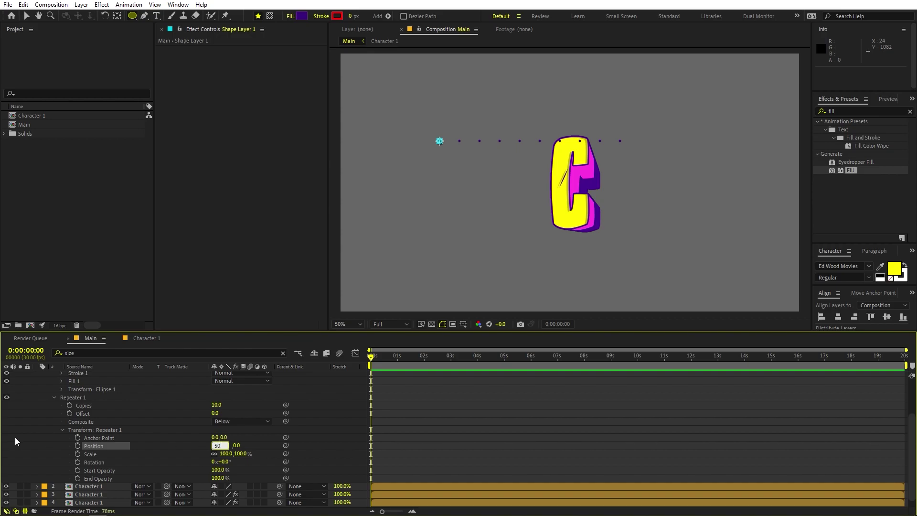
{"action": "left_click", "coordinate": [15, 437]}
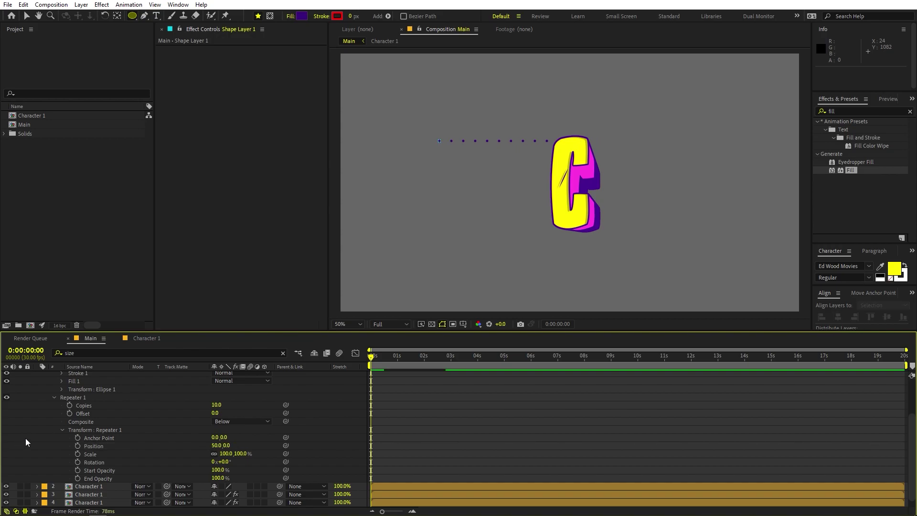
Step: Duplicate the repeater on the dots' shape layer
{"action": "left_click", "coordinate": [75, 397]}
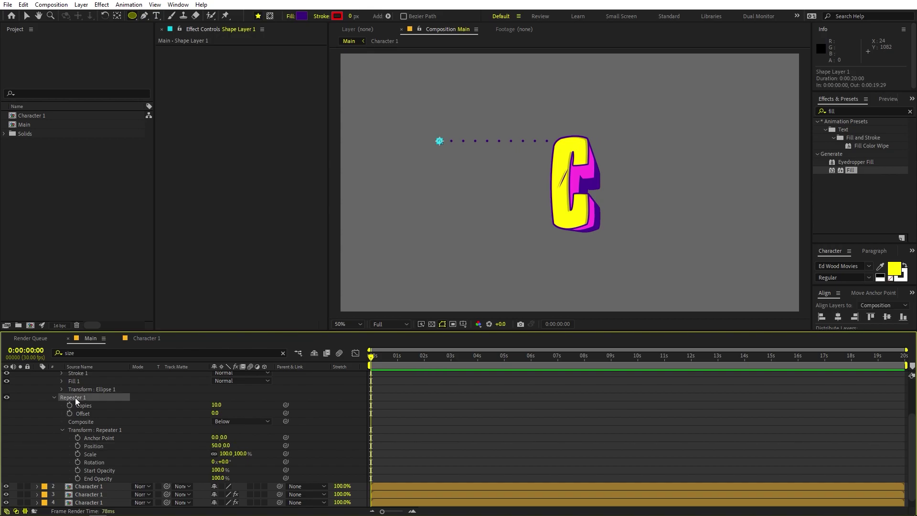
{"action": "key", "text": "ctrl+d"}
{"action": "scroll", "coordinate": [55, 466], "scroll_direction": "down", "scroll_amount": 1}
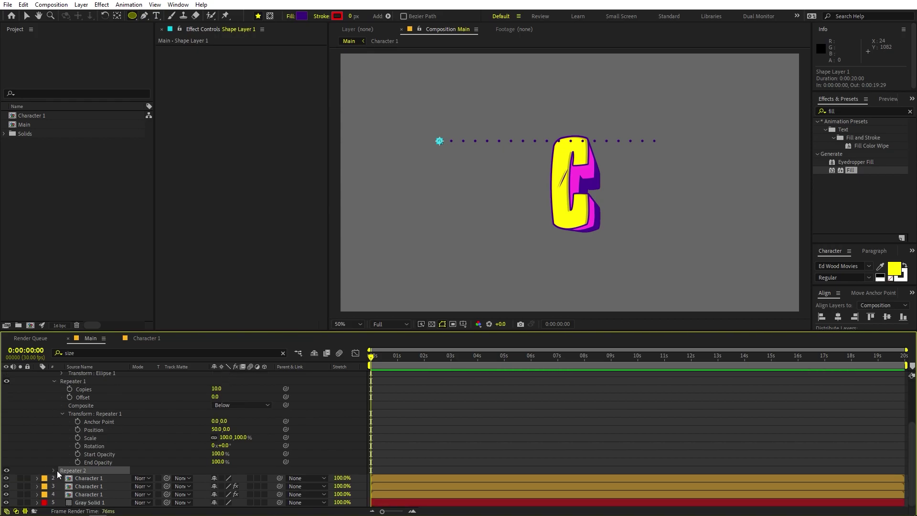
Step: Set the duplicated repeater's transform position to 0, 50 to turn the row of dots into a grid
{"action": "left_click", "coordinate": [53, 470]}
{"action": "scroll", "coordinate": [52, 461], "scroll_direction": "down", "scroll_amount": 2}
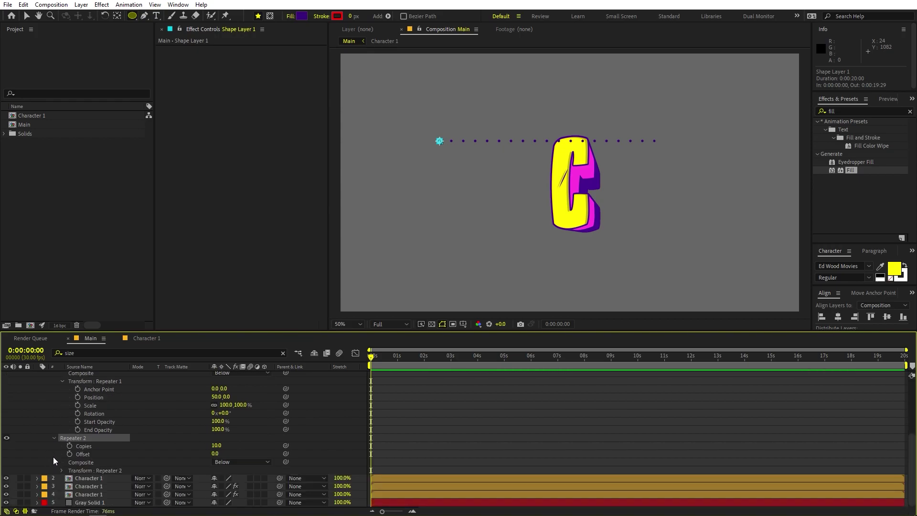
{"action": "left_click", "coordinate": [62, 470]}
{"action": "scroll", "coordinate": [93, 474], "scroll_direction": "down", "scroll_amount": 1}
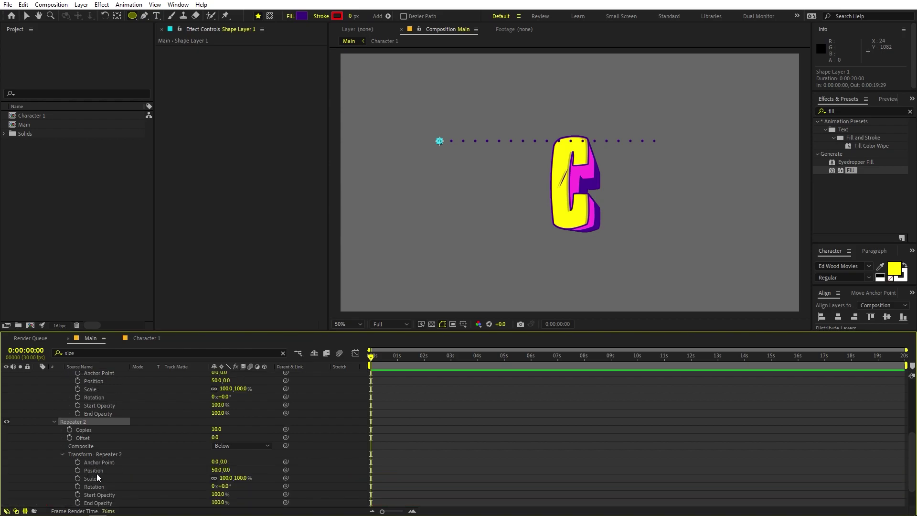
{"action": "left_click", "coordinate": [215, 470]}
{"action": "type", "text": "0"}
{"action": "key", "text": "Tab"}
{"action": "type", "text": "50"}
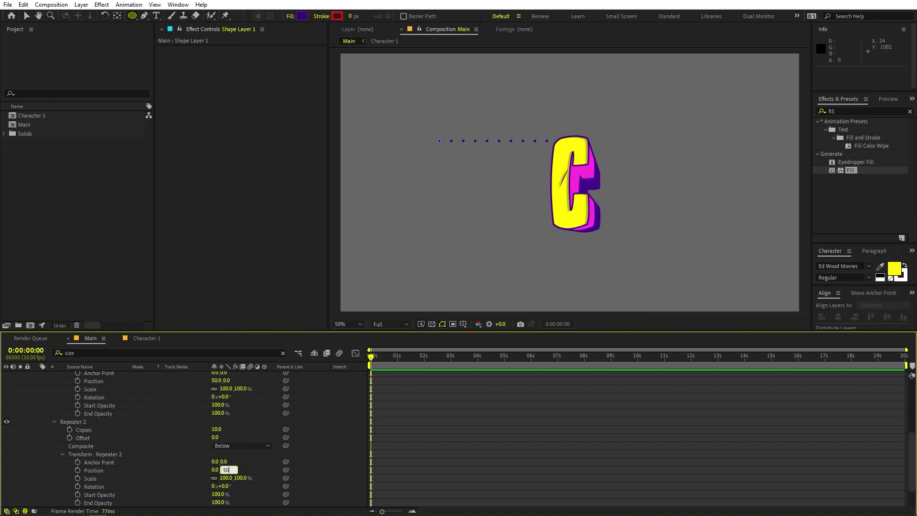
{"action": "key", "text": "Return"}
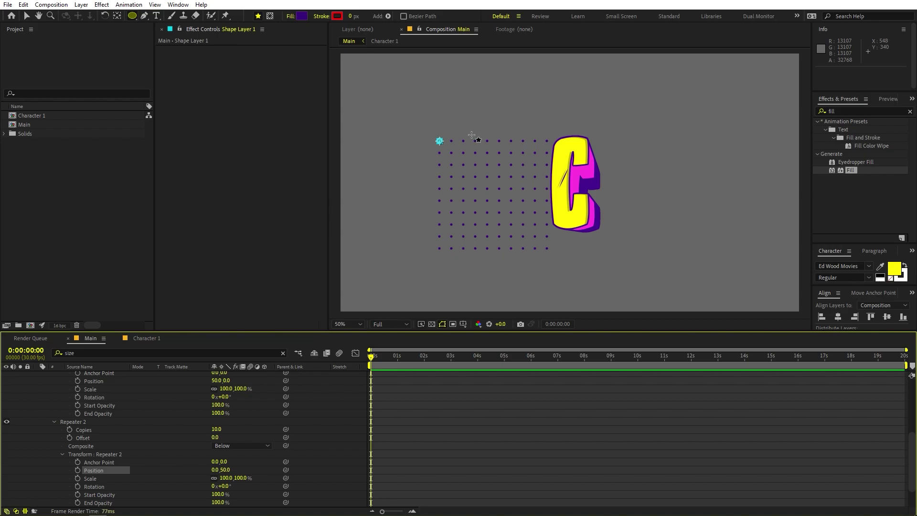
Step: Move the dot grid over the letter C, to a position of about 691, 261
{"action": "double_click", "coordinate": [39, 15]}
{"action": "left_click_drag", "start_coordinate": [423, 138], "coordinate": [549, 156]}
{"action": "key", "text": "v"}
{"action": "left_click_drag", "start_coordinate": [457, 150], "coordinate": [589, 99]}
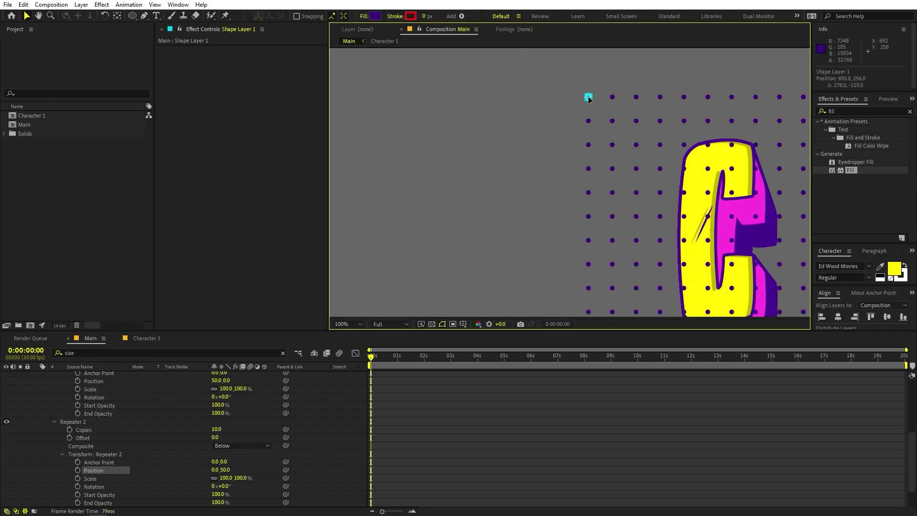
{"action": "scroll", "coordinate": [568, 119], "scroll_direction": "down", "scroll_amount": 2}
{"action": "scroll", "coordinate": [568, 119], "scroll_direction": "right", "scroll_amount": 4}
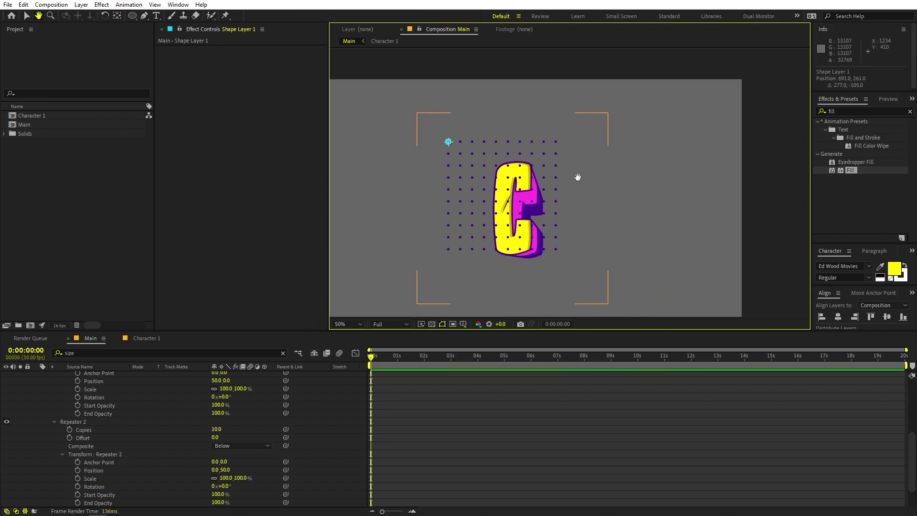
Step: Nudge the dot grid down and right to position 727, 313 to fit the dots evenly within the letter's face
{"action": "left_click_drag", "start_coordinate": [578, 176], "coordinate": [589, 161]}
{"action": "key", "text": "v"}
{"action": "key", "text": "shift+Down"}
{"action": "key", "text": "shift+Down"}
{"action": "key", "text": "shift+Right"}
{"action": "key", "text": "shift+Right"}
{"action": "key", "text": "shift+Down"}
{"action": "key", "text": "shift+Down"}
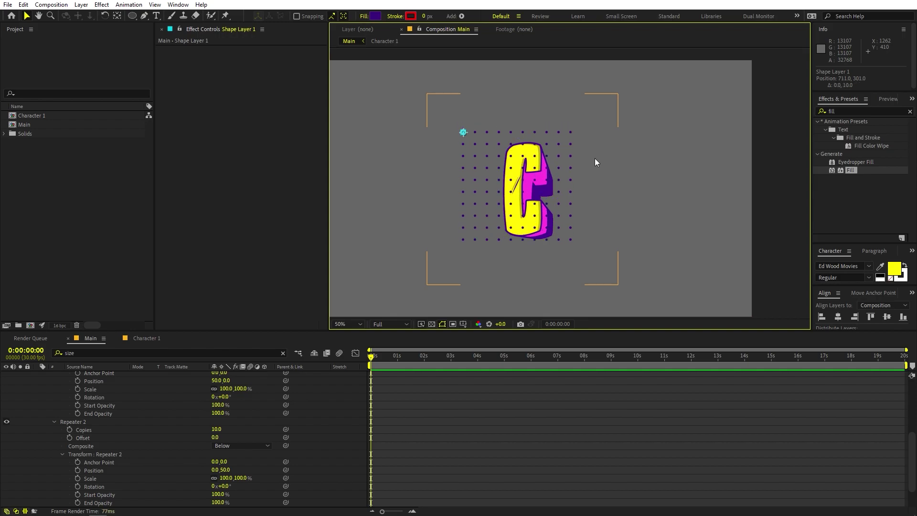
{"action": "key", "text": "Down"}
{"action": "key", "text": "Down"}
{"action": "key", "text": "Down"}
{"action": "key", "text": "Down"}
{"action": "key", "text": "Down"}
{"action": "key", "text": "Down"}
{"action": "key", "text": "Down"}
{"action": "key", "text": "Down"}
{"action": "key", "text": "Right"}
{"action": "key", "text": "Right"}
{"action": "key", "text": "Right"}
{"action": "key", "text": "Right"}
{"action": "key", "text": "Right"}
{"action": "key", "text": "Right"}
{"action": "key", "text": "shift+Right"}
{"action": "key", "text": "Down"}
{"action": "key", "text": "Down"}
{"action": "key", "text": "Down"}
{"action": "key", "text": "Down"}
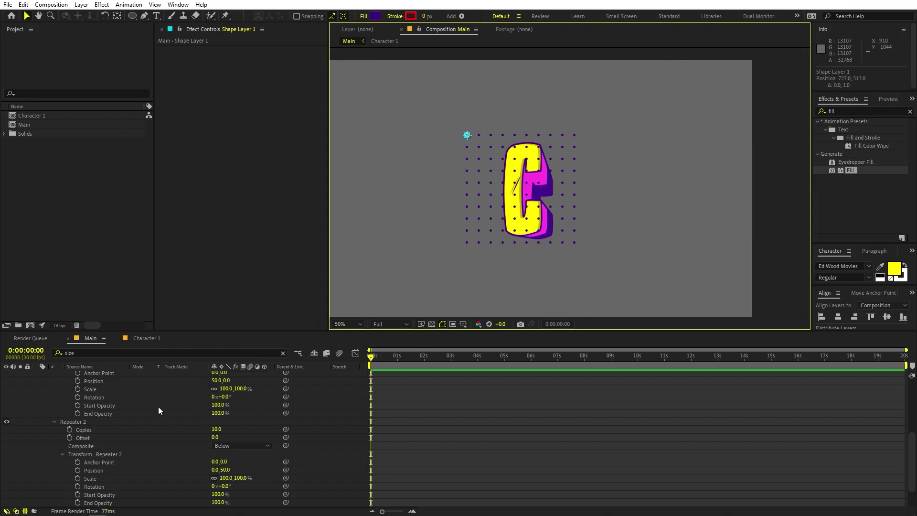
Step: Duplicate the uppermost Character 1 layer and place the copy above the dots' shape layer
{"action": "scroll", "coordinate": [94, 406], "scroll_direction": "up", "scroll_amount": 5}
{"action": "left_click", "coordinate": [37, 376]}
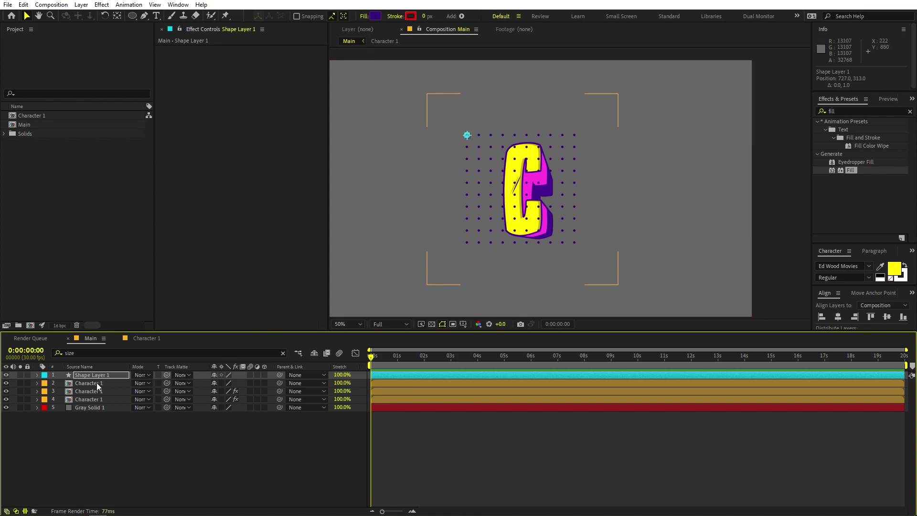
{"action": "left_click", "coordinate": [91, 384]}
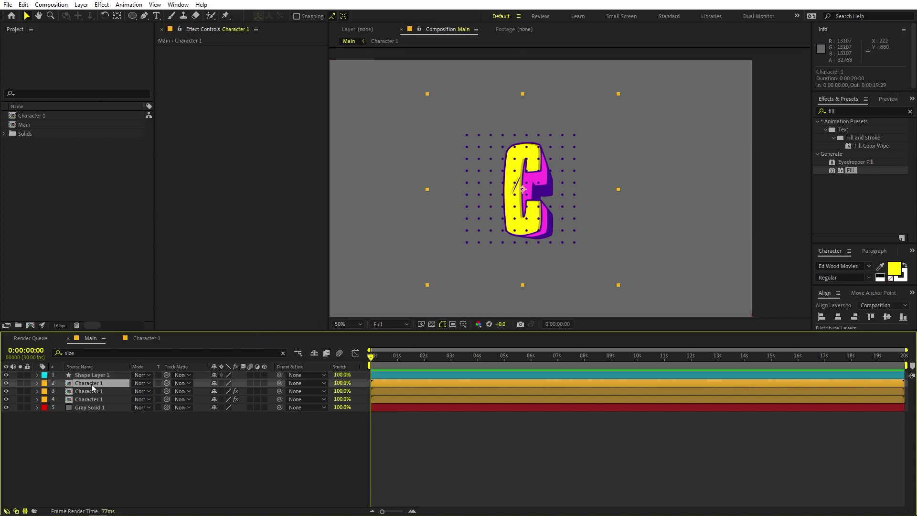
{"action": "key", "text": "ctrl+d"}
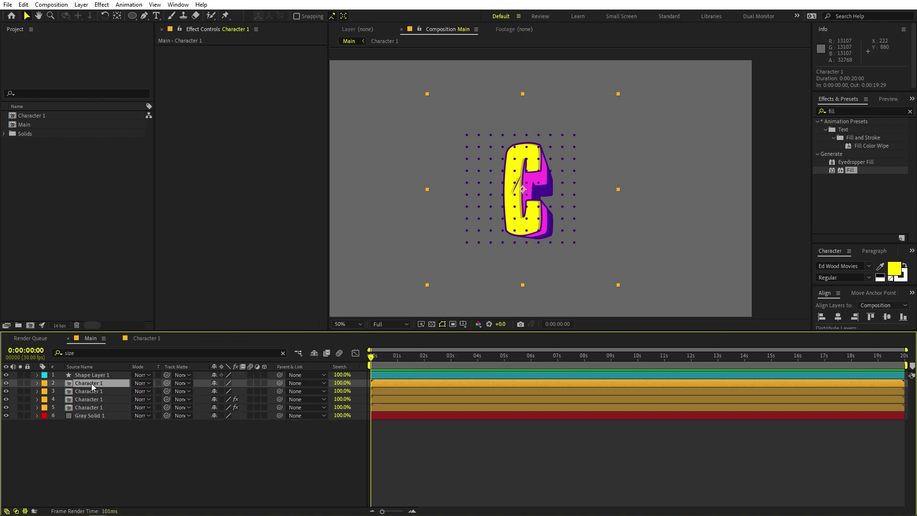
{"action": "left_click_drag", "start_coordinate": [91, 383], "coordinate": [91, 374]}
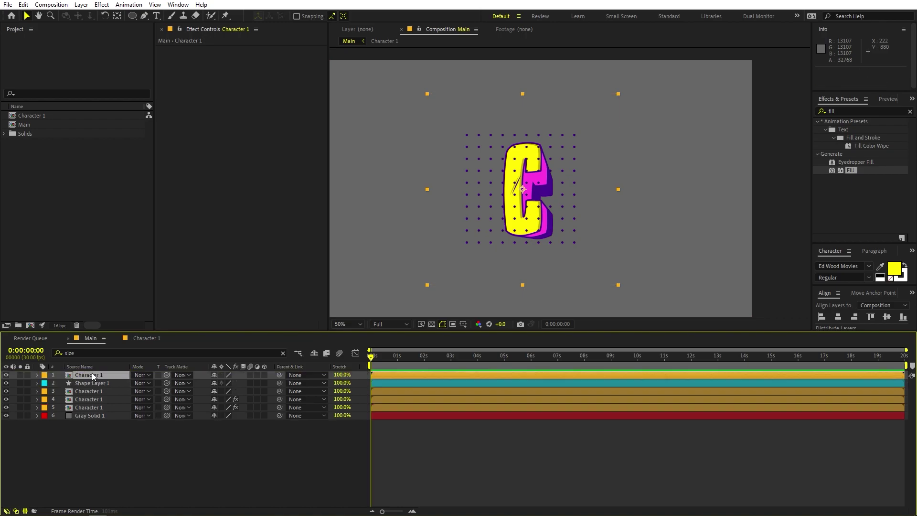
Step: Set the first Character 1 layer as the track matte of the dots' shape layer
{"action": "left_click", "coordinate": [92, 384]}
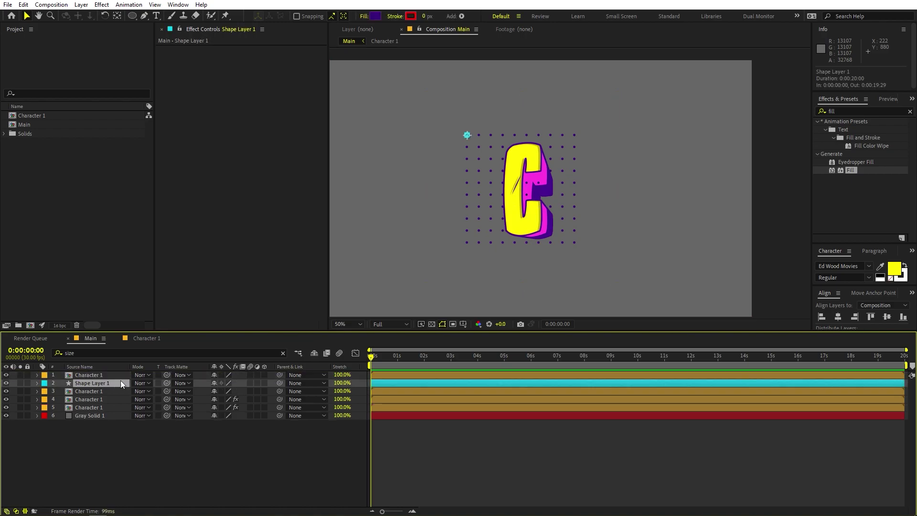
{"action": "left_click", "coordinate": [183, 383]}
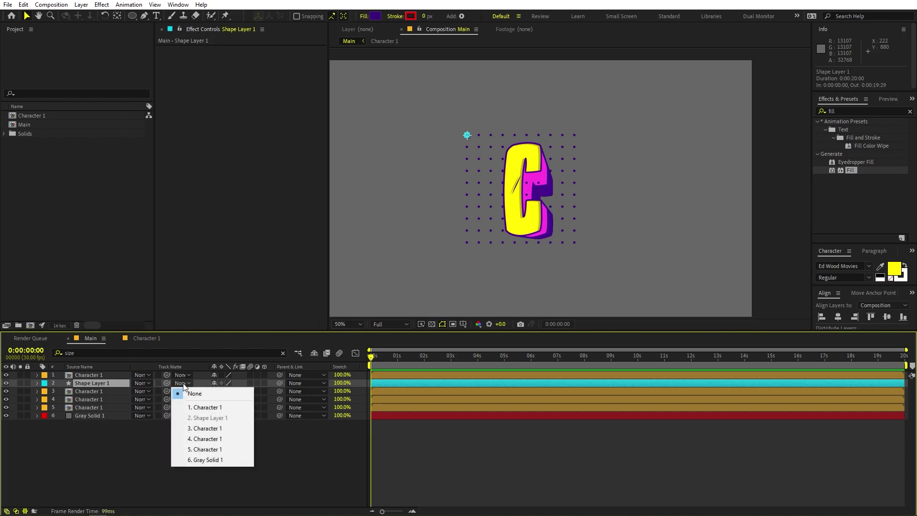
{"action": "left_click", "coordinate": [191, 410]}
Step: Check the dots against the letter's outline and turn off the individual layer styles on the Character 1 matte layer
{"action": "key", "text": "period"}
{"action": "key", "text": "period"}
{"action": "key", "text": "period"}
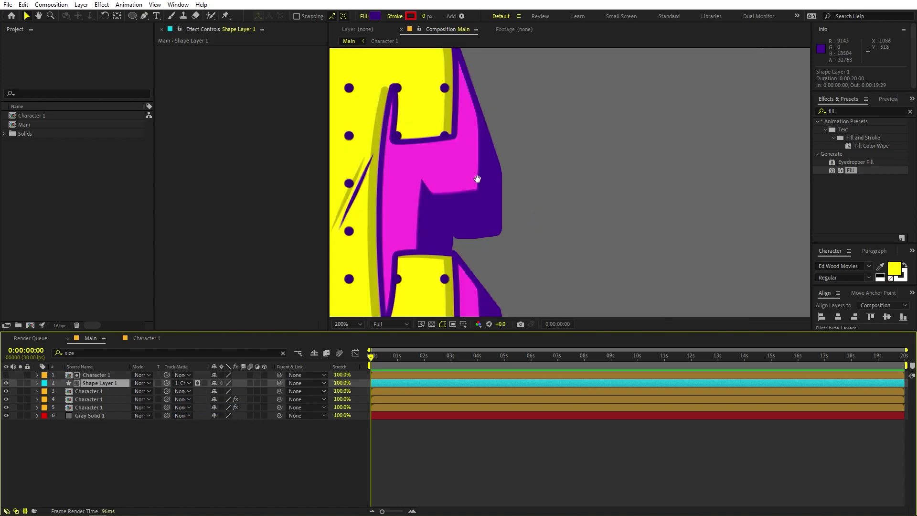
{"action": "scroll", "coordinate": [478, 180], "scroll_direction": "up", "scroll_amount": 4}
{"action": "scroll", "coordinate": [609, 213], "scroll_direction": "up", "scroll_amount": 1}
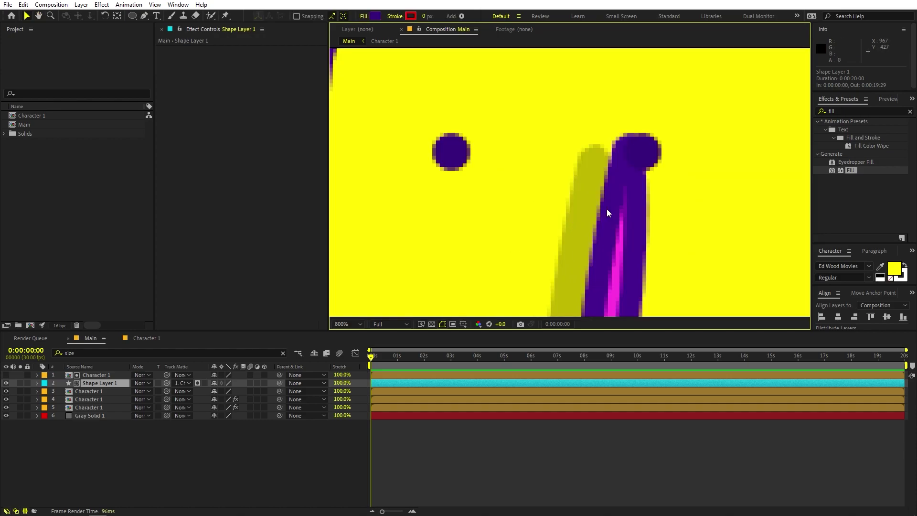
{"action": "left_click_drag", "start_coordinate": [609, 212], "coordinate": [567, 54]}
{"action": "key", "text": "v"}
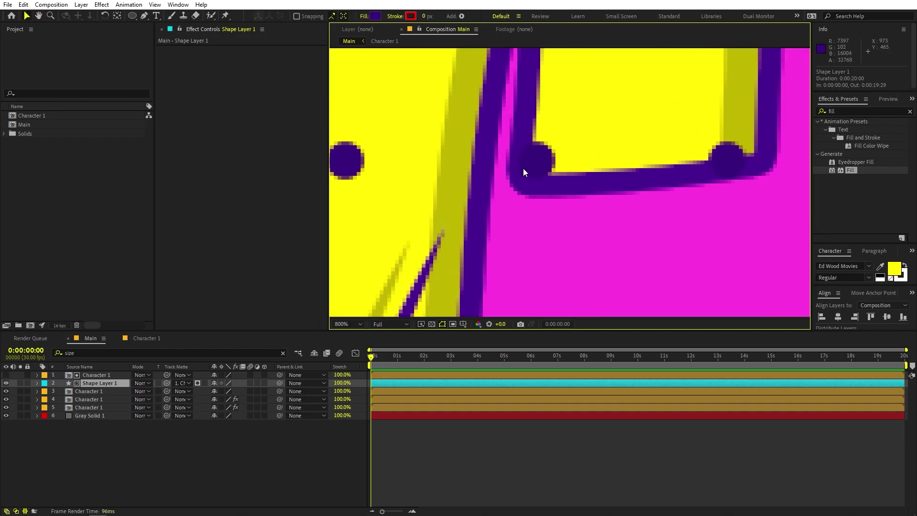
{"action": "left_click", "coordinate": [87, 375]}
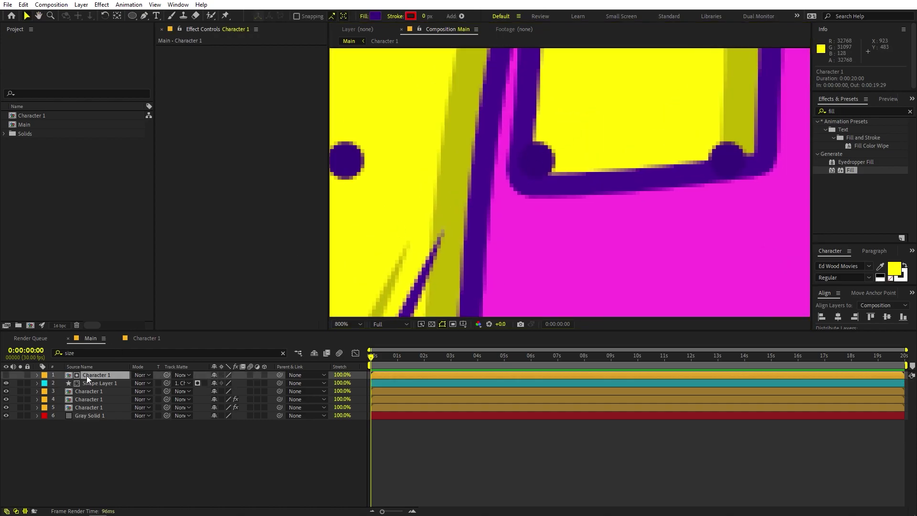
{"action": "left_click", "coordinate": [37, 375]}
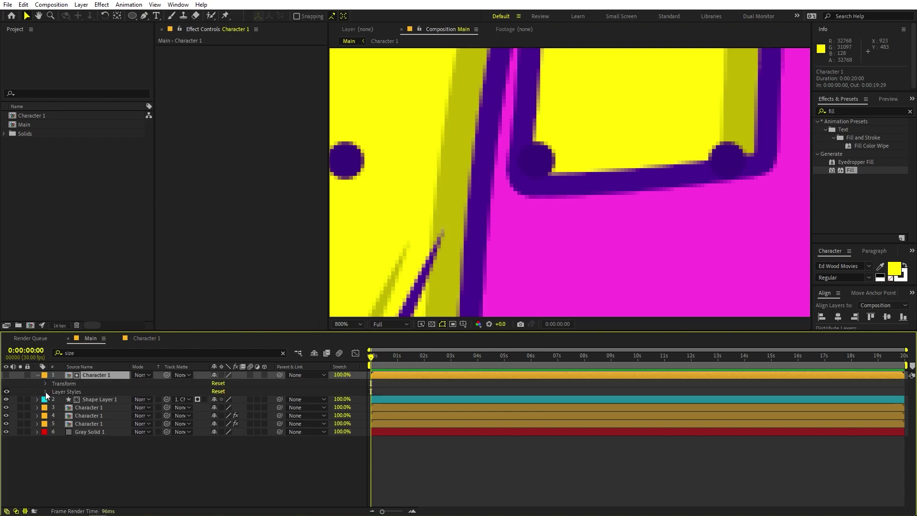
{"action": "left_click", "coordinate": [45, 392]}
{"action": "left_click_drag", "start_coordinate": [7, 408], "coordinate": [7, 416]}
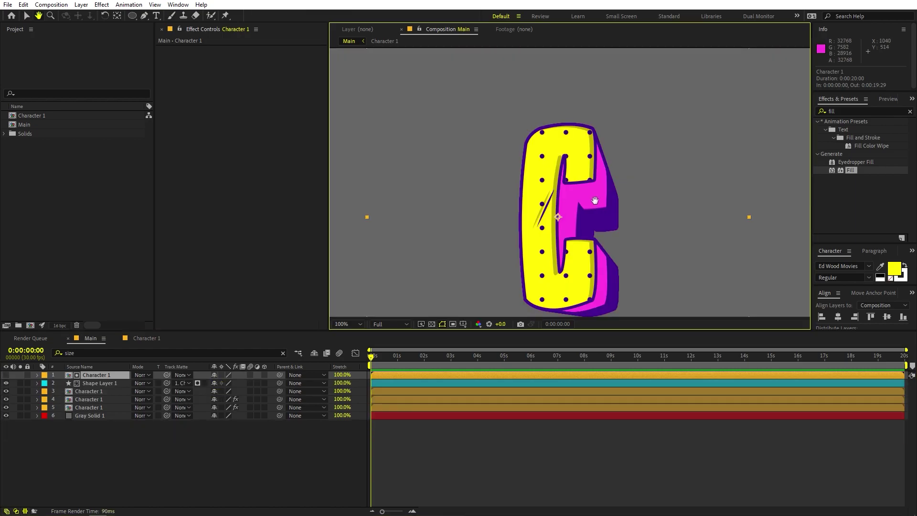
{"action": "left_click_drag", "start_coordinate": [543, 209], "coordinate": [510, 148]}
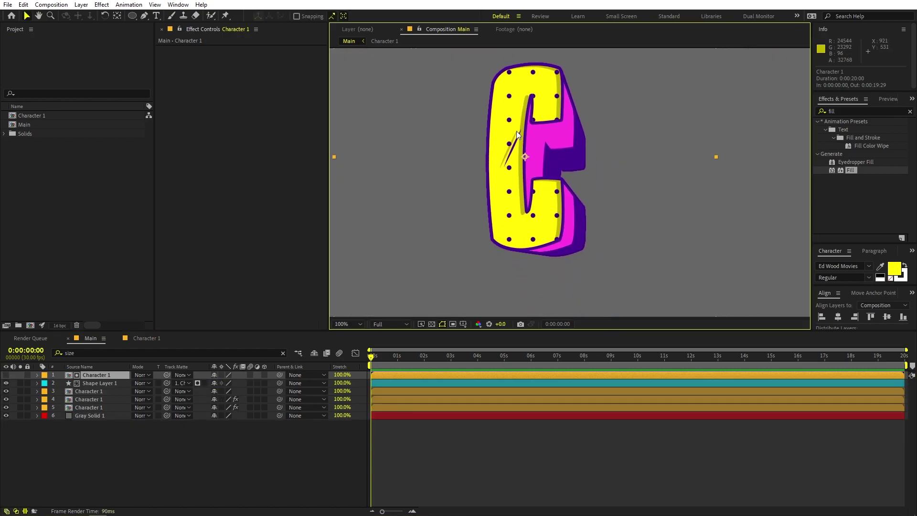
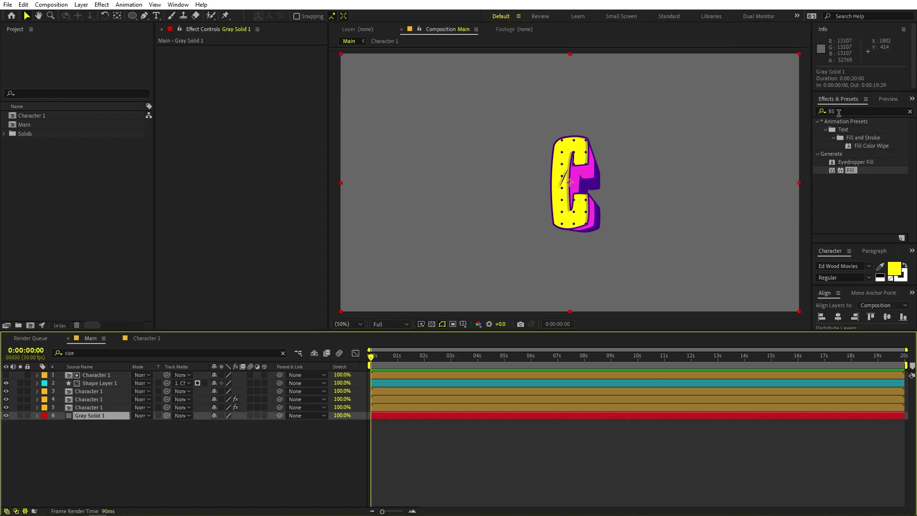
Step: Apply the Fill effect to the Gray Solid 1 background and sample its color from the letter's yellow face
{"action": "left_click_drag", "start_coordinate": [850, 178], "coordinate": [103, 417]}
{"action": "left_click", "coordinate": [268, 74]}
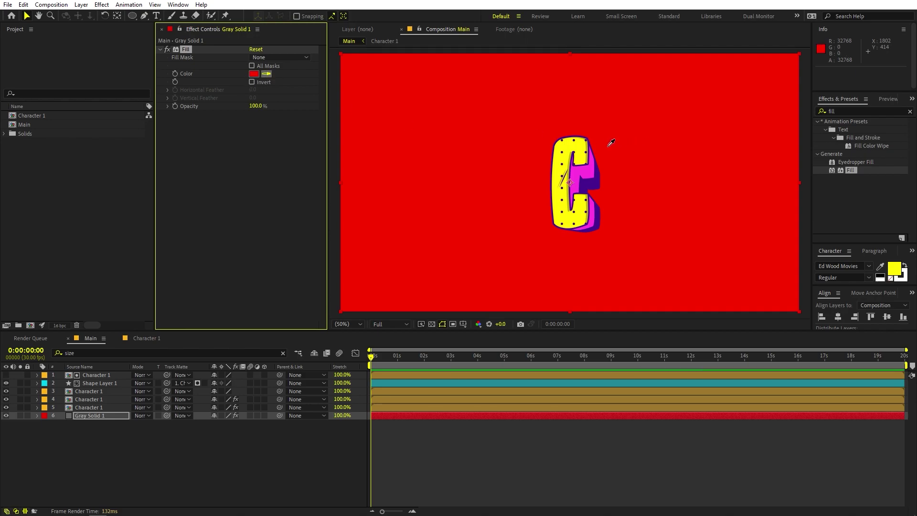
{"action": "left_click", "coordinate": [573, 144]}
{"action": "left_click", "coordinate": [570, 467]}
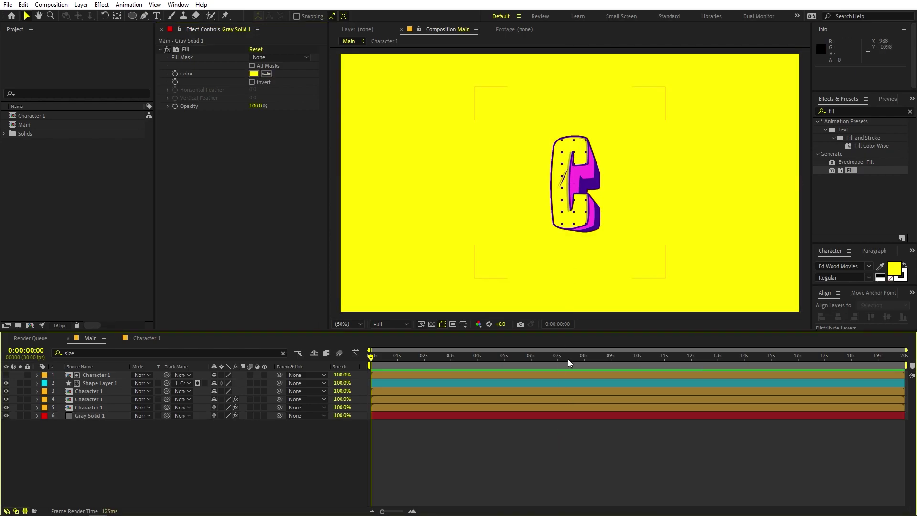
{"action": "key", "text": "comma"}
{"action": "key", "text": "comma"}
{"action": "key", "text": "period"}
{"action": "key", "text": "period"}
Step: Pre-compose all five layers above the background solid into a new composition named C
{"action": "left_click", "coordinate": [92, 407]}
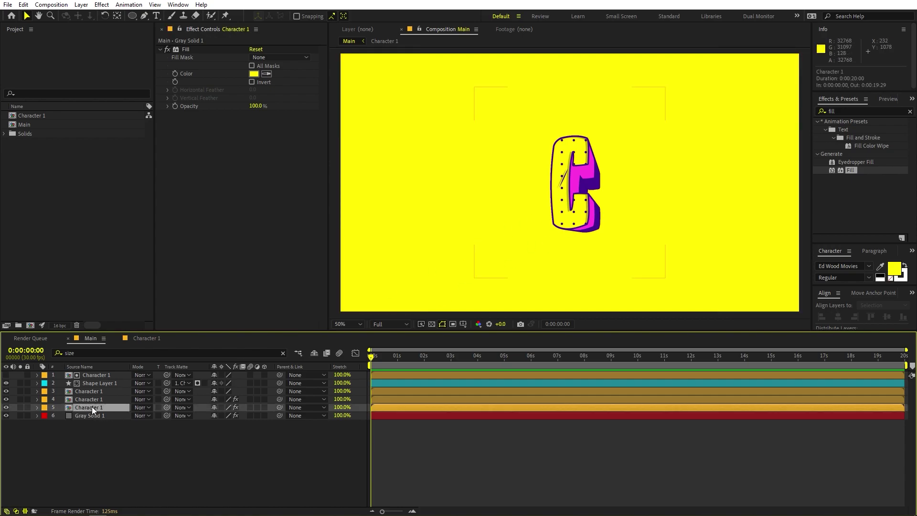
{"action": "left_click", "coordinate": [95, 373], "text": "shift"}
{"action": "right_click", "coordinate": [95, 375]}
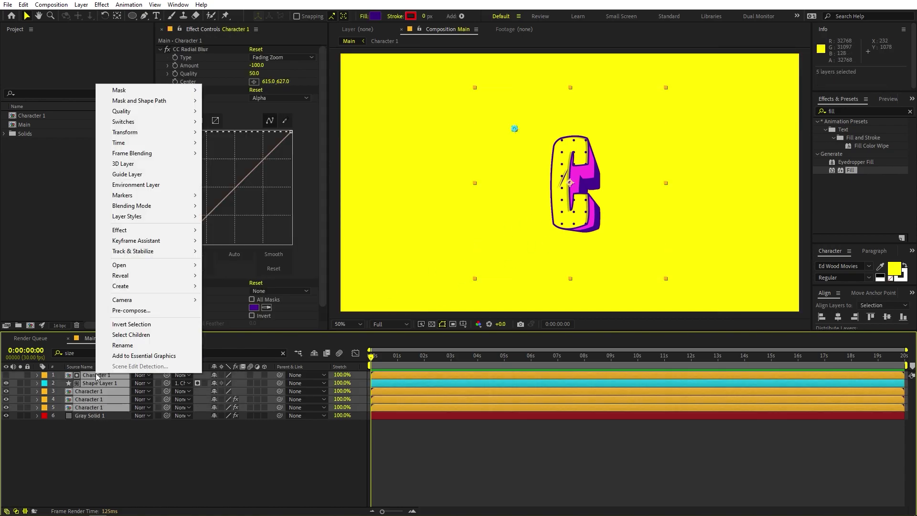
{"action": "left_click", "coordinate": [146, 311]}
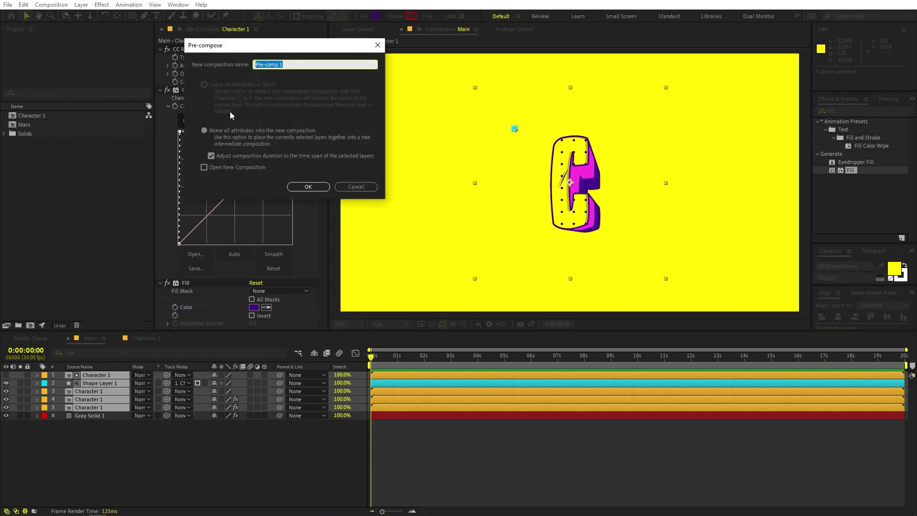
{"action": "type", "text": "C"}
{"action": "left_click", "coordinate": [308, 187]}
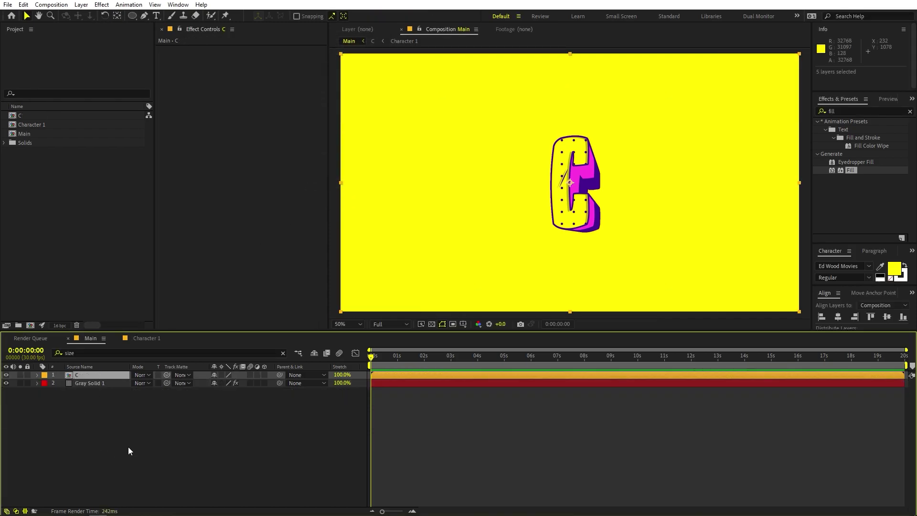
Step: Move the C layer's anchor point to just below the letter with the Pan Behind tool
{"action": "left_click", "coordinate": [116, 16]}
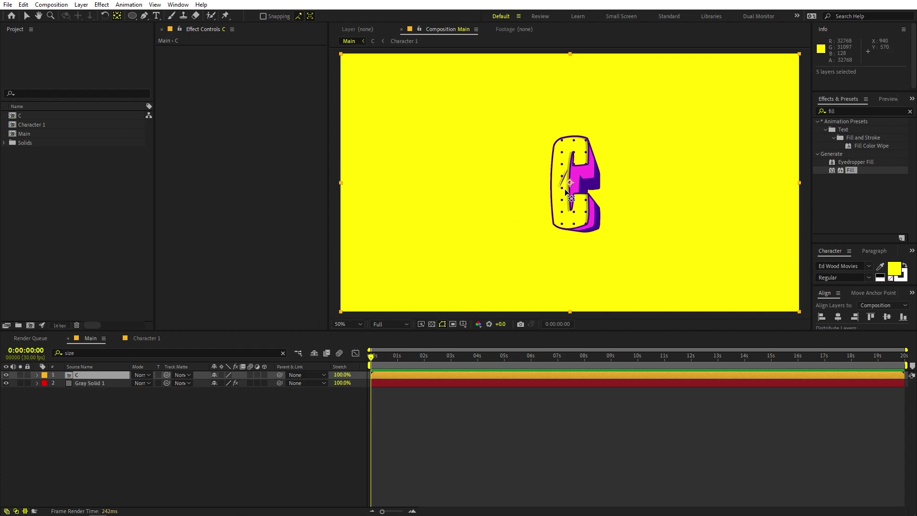
{"action": "scroll", "coordinate": [566, 192], "scroll_direction": "up", "scroll_amount": 2}
{"action": "scroll", "coordinate": [570, 184], "scroll_direction": "down", "scroll_amount": 2}
{"action": "left_click_drag", "start_coordinate": [570, 184], "coordinate": [572, 242]}
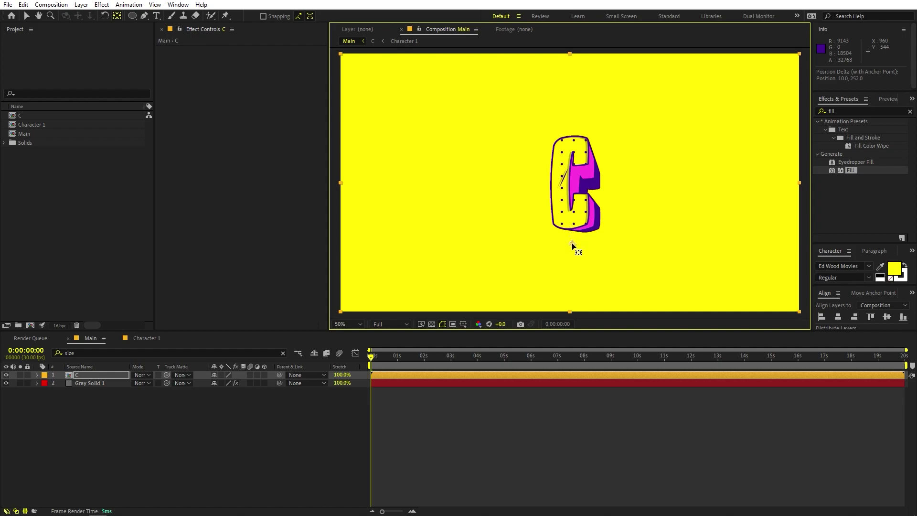
{"action": "left_click", "coordinate": [125, 417]}
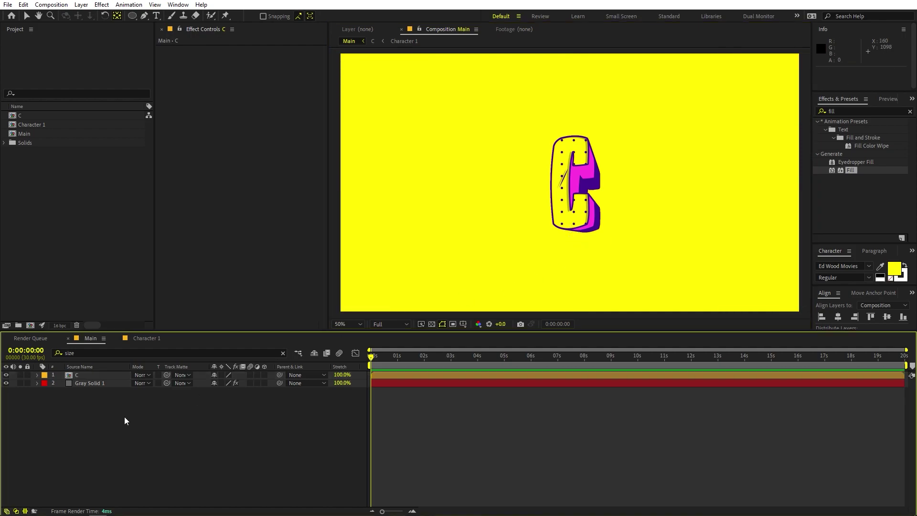
Step: Reveal the C layer's Scale property and start keyframing it at 0 seconds
{"action": "left_click", "coordinate": [88, 375]}
{"action": "key", "text": "s"}
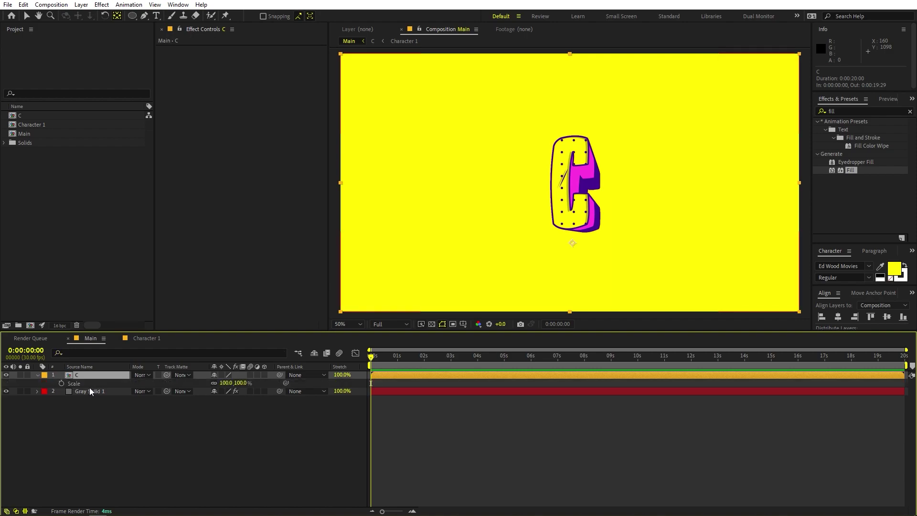
{"action": "left_click", "coordinate": [61, 383]}
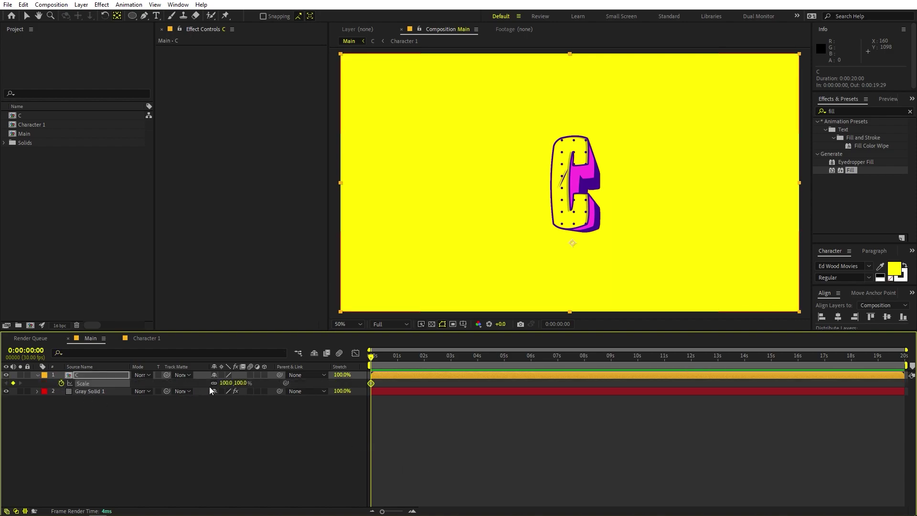
Step: Set the C layer's Scale keyframe at 0 seconds to 0%
{"action": "left_click", "coordinate": [226, 383]}
{"action": "type", "text": "0"}
{"action": "key", "text": "Return"}
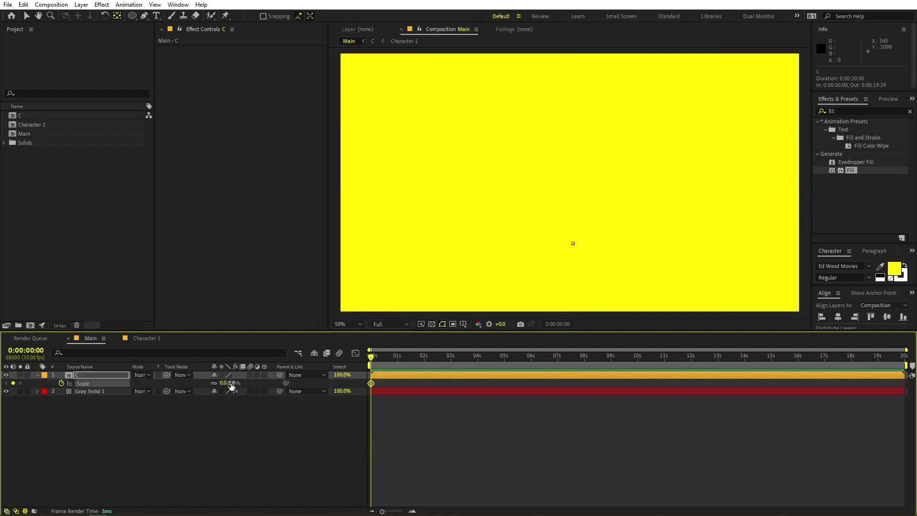
Step: Keyframe the C layer's Scale at 100% on frame 10 and preview the pop-up animation
{"action": "left_click_drag", "start_coordinate": [383, 511], "coordinate": [402, 511]}
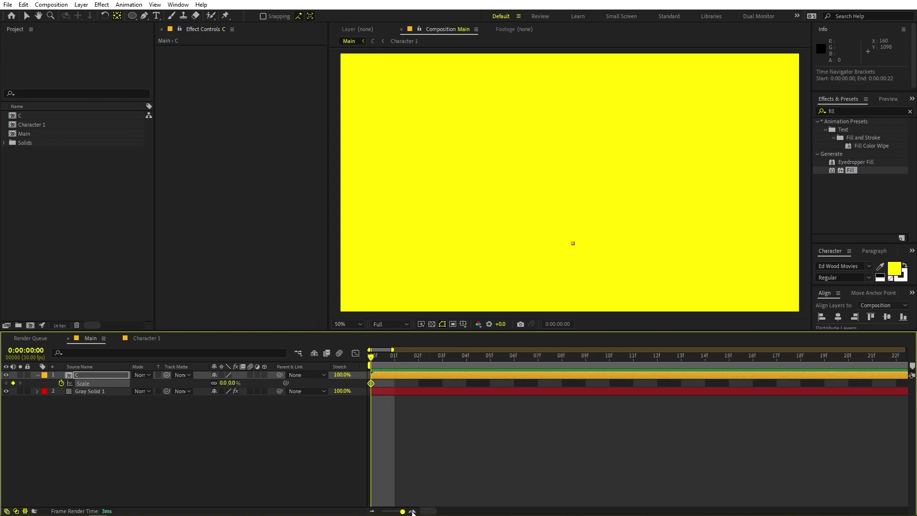
{"action": "left_click_drag", "start_coordinate": [390, 366], "coordinate": [610, 366]}
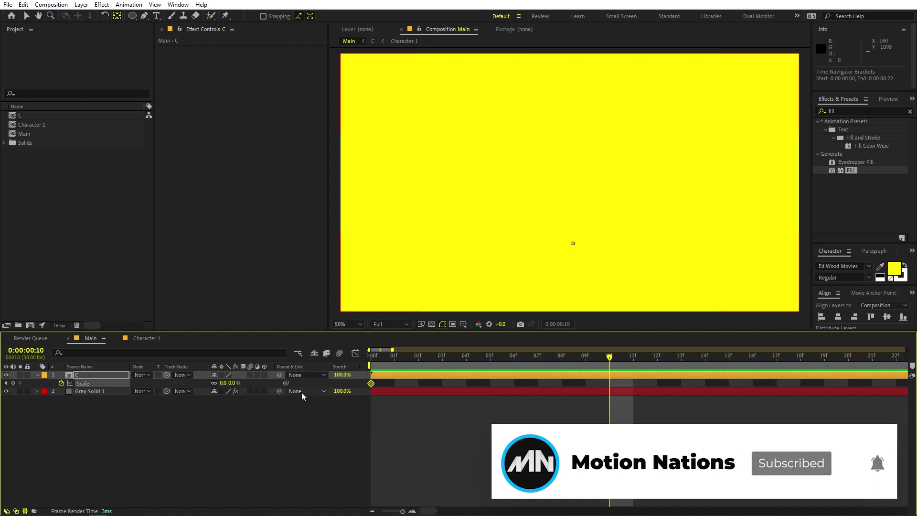
{"action": "left_click", "coordinate": [223, 383]}
{"action": "type", "text": "10"}
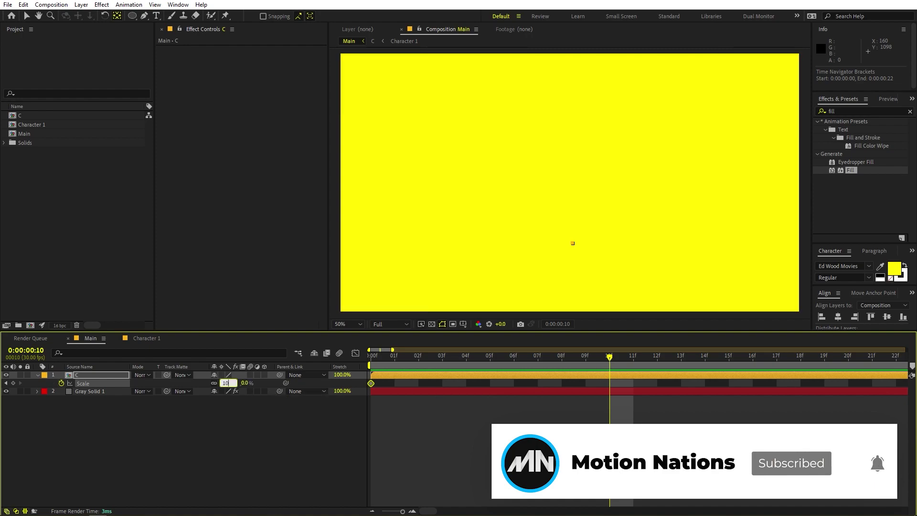
{"action": "type", "text": "0"}
{"action": "key", "text": "Return"}
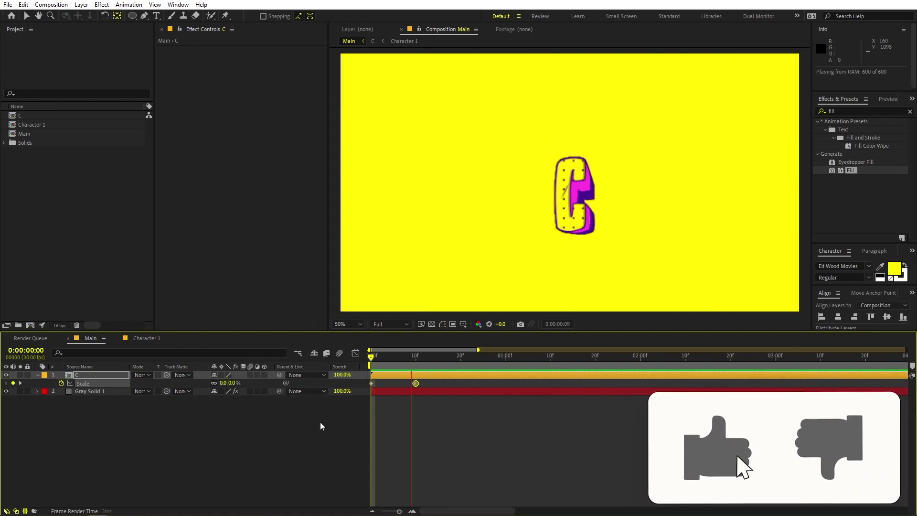
{"action": "key", "text": "space"}
{"action": "left_click_drag", "start_coordinate": [498, 360], "coordinate": [325, 362]}
{"action": "left_click", "coordinate": [416, 359]}
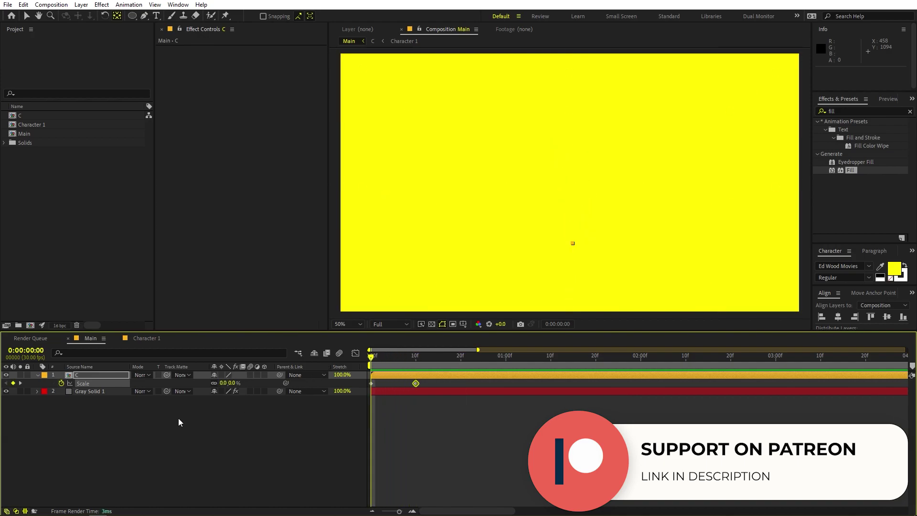
Step: Switch to the Realistic Bounce and Overshoot page in Chrome and copy the full Keyframe Overshoot expression, from freq = 3 to value
{"action": "key", "text": "alt+Tab"}
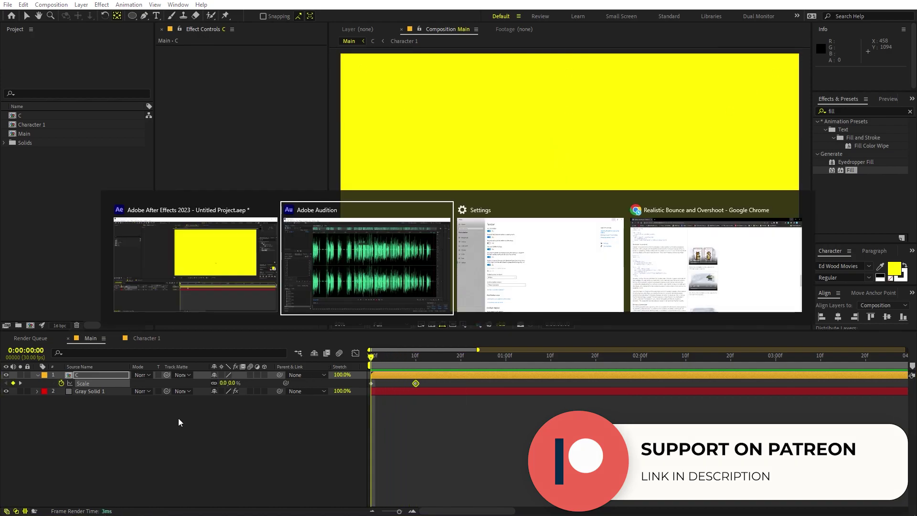
{"action": "key", "text": "alt+Tab"}
{"action": "key", "text": "alt+Tab"}
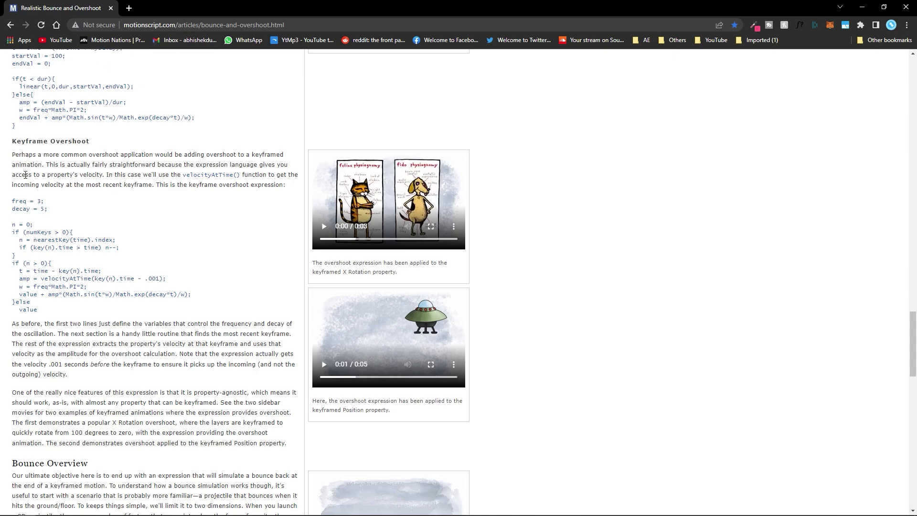
{"action": "left_click_drag", "start_coordinate": [12, 201], "coordinate": [48, 317]}
{"action": "right_click", "coordinate": [52, 278]}
{"action": "left_click", "coordinate": [57, 282]}
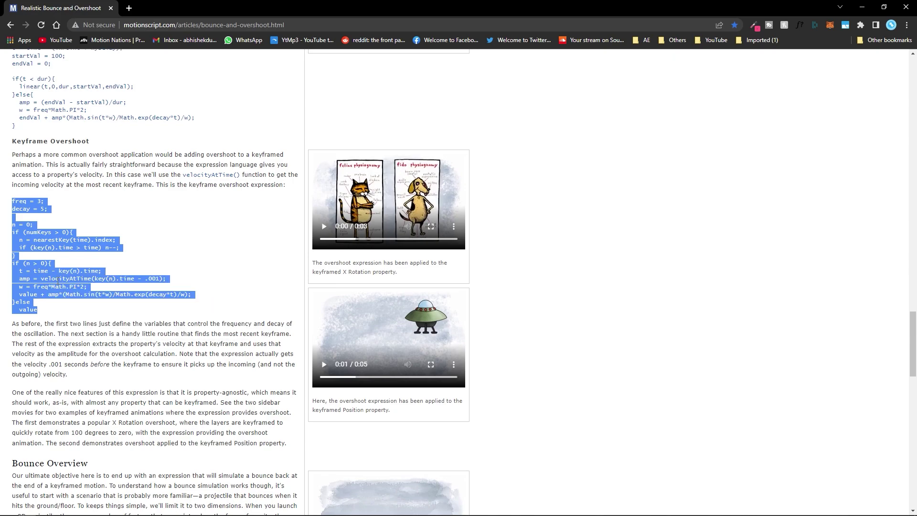
Step: Return to After Effects, paste the copied overshoot code as an expression on the C layer's Scale, and preview the bounce
{"action": "key", "text": "alt+Tab"}
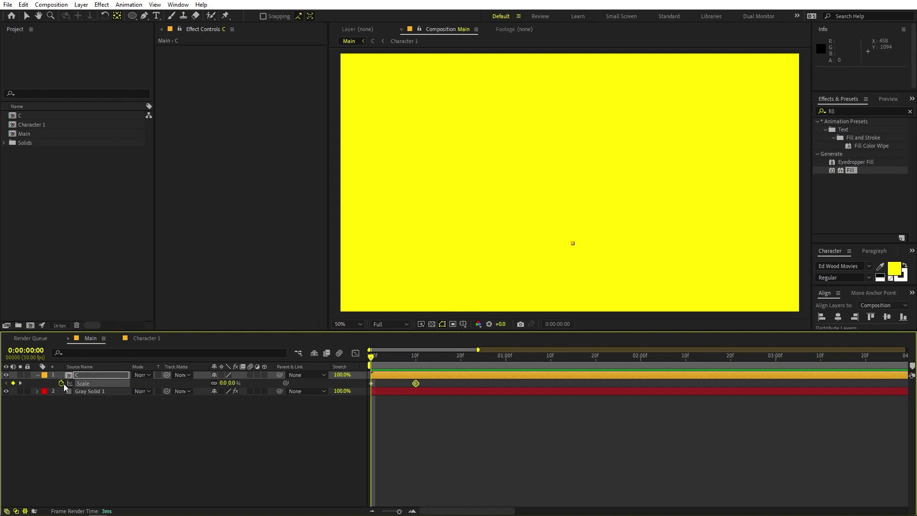
{"action": "left_click", "coordinate": [61, 382], "text": "alt"}
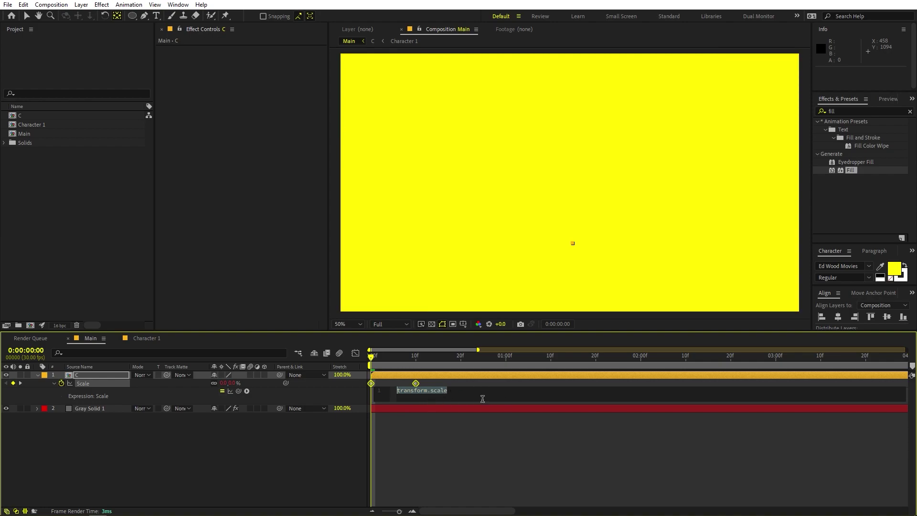
{"action": "key", "text": "ctrl+v"}
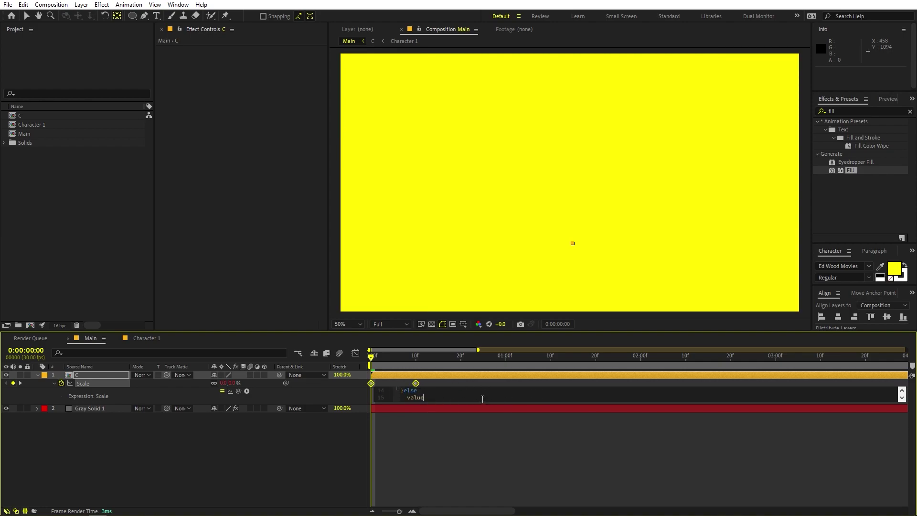
{"action": "left_click", "coordinate": [472, 430]}
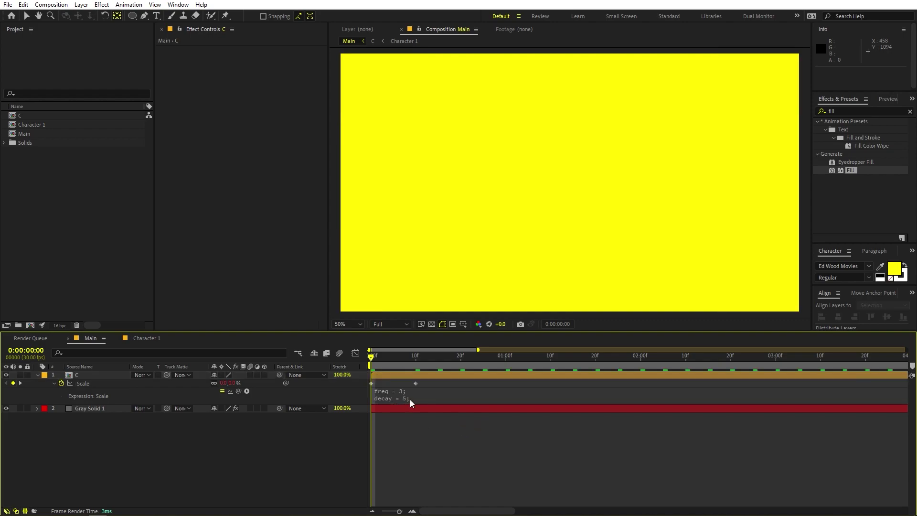
{"action": "key", "text": "space"}
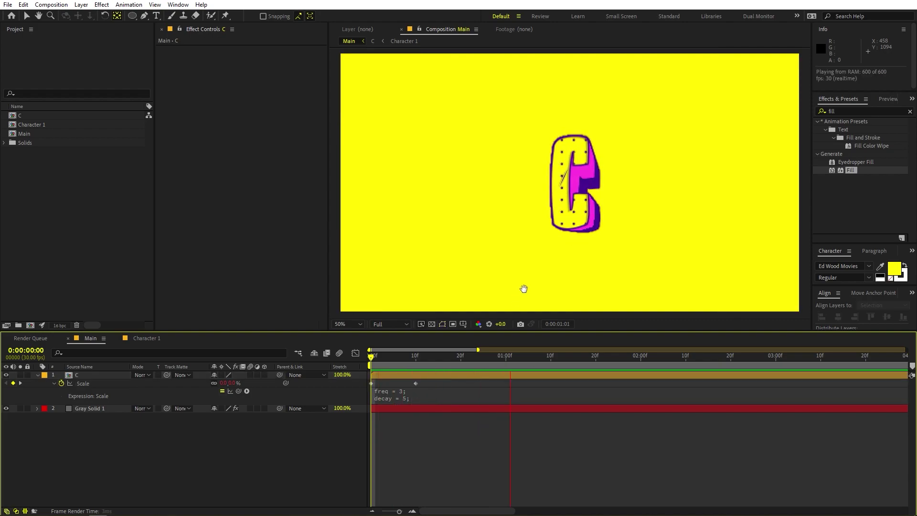
{"action": "key", "text": "space"}
{"action": "key", "text": "Home"}
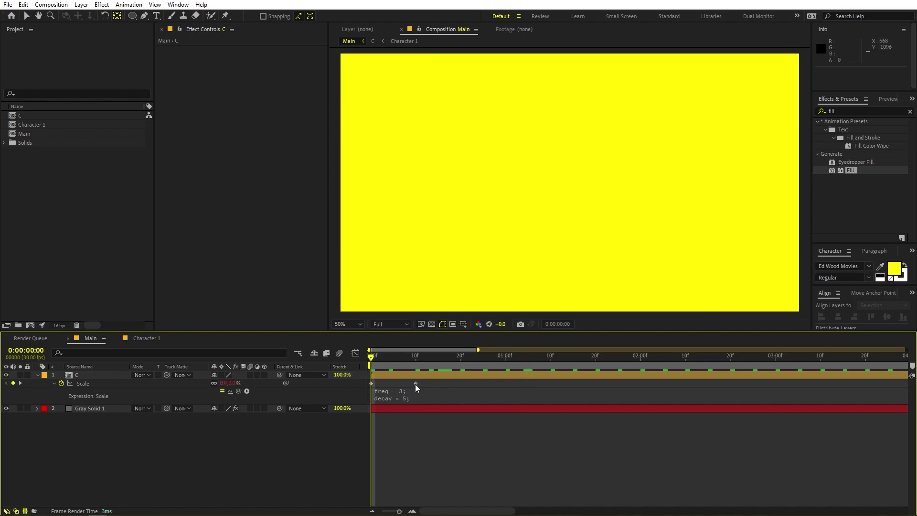
Step: Move the C layer's 100% Scale keyframe earlier to about frame 4, previewing the timing, and set the current time to frame 20
{"action": "left_click_drag", "start_coordinate": [416, 385], "coordinate": [394, 384]}
{"action": "key", "text": "space"}
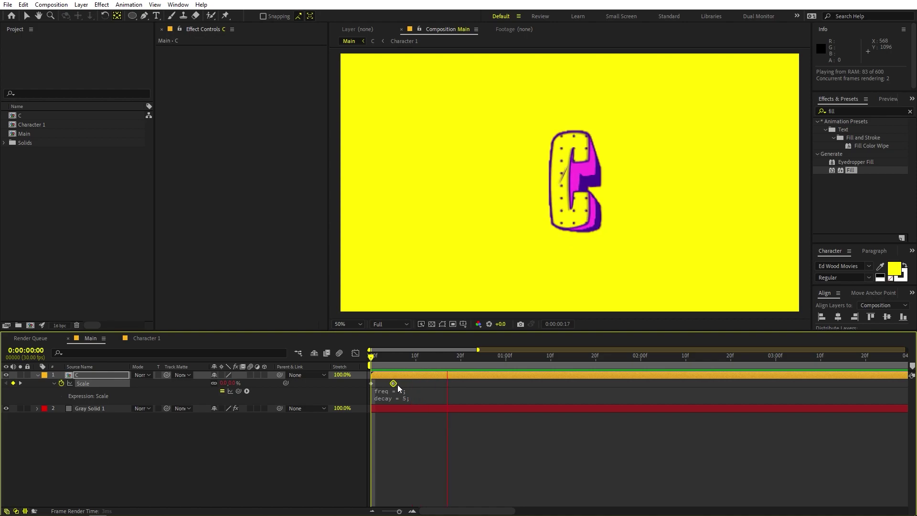
{"action": "left_click_drag", "start_coordinate": [393, 384], "coordinate": [385, 383]}
{"action": "key", "text": "space"}
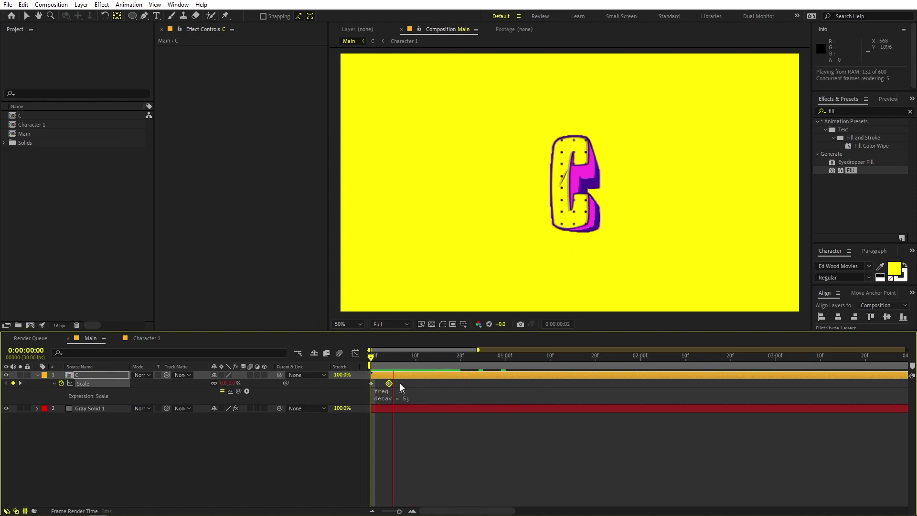
{"action": "left_click", "coordinate": [463, 366]}
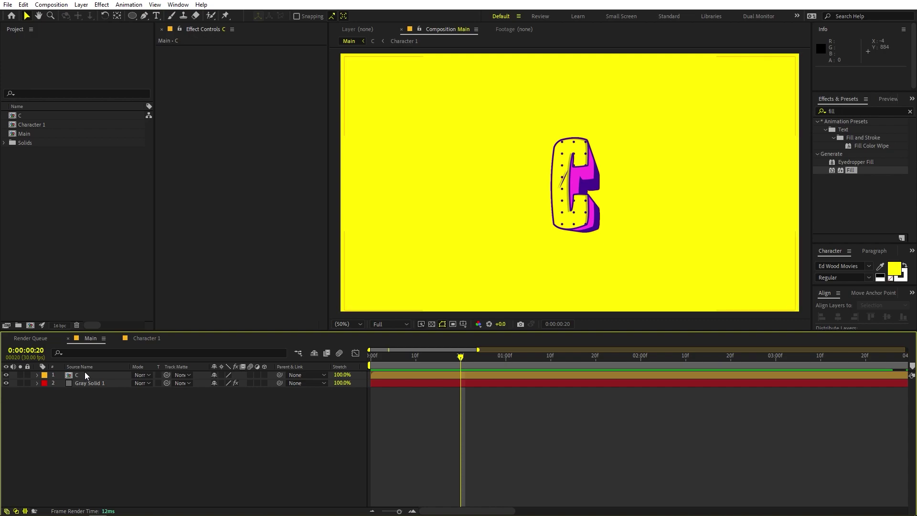
Step: Duplicate the C layer in the Main composition, then duplicate the C composition in the project and rename the copy A
{"action": "left_click", "coordinate": [70, 375]}
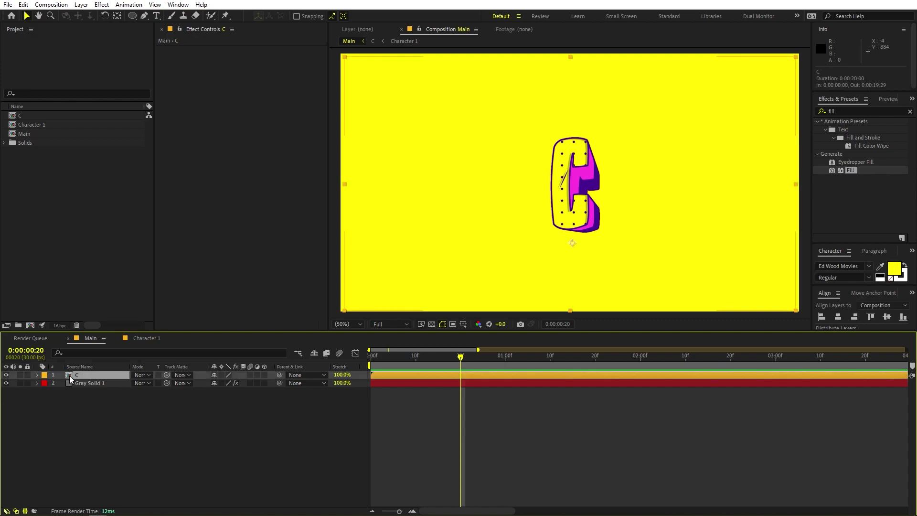
{"action": "key", "text": "ctrl+d"}
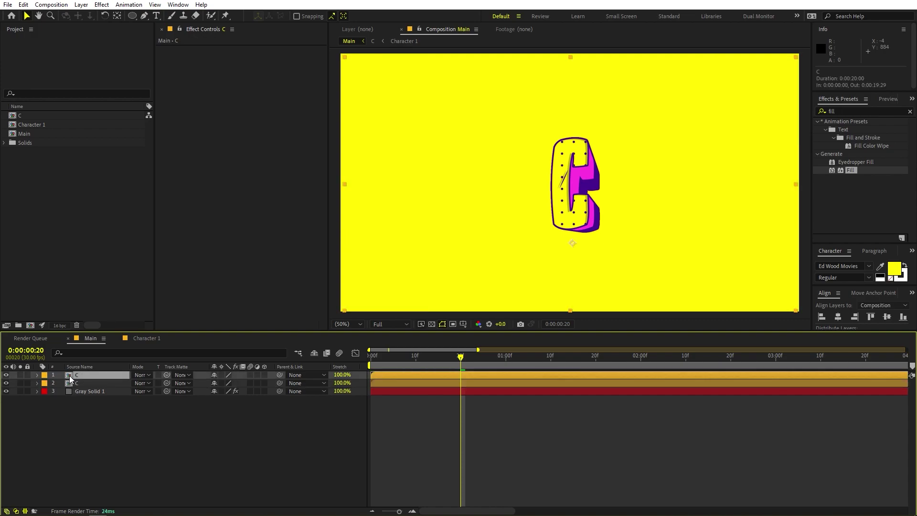
{"action": "left_click", "coordinate": [22, 116]}
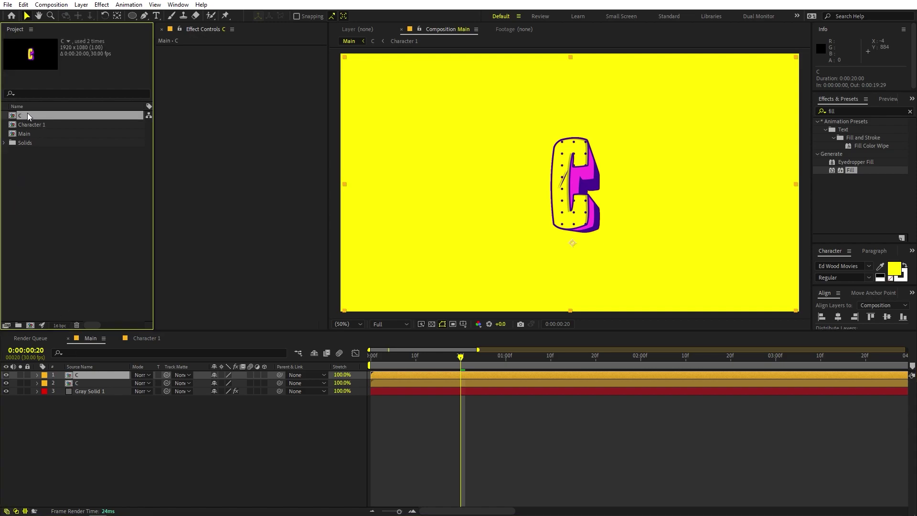
{"action": "key", "text": "ctrl+d"}
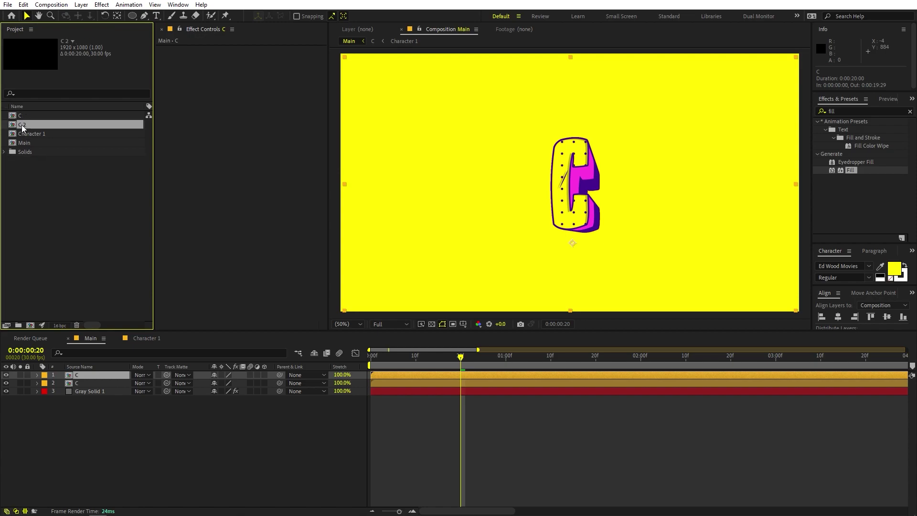
{"action": "key", "text": "Return"}
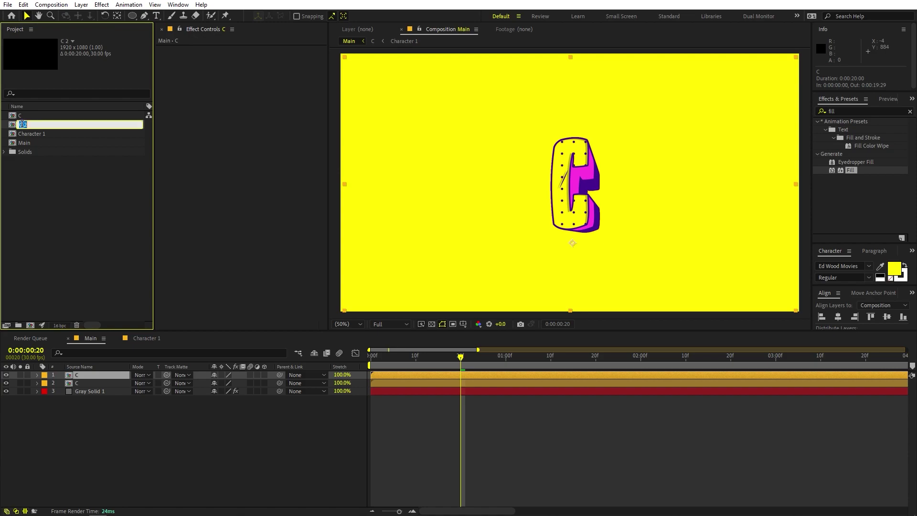
{"action": "left_click", "coordinate": [72, 207]}
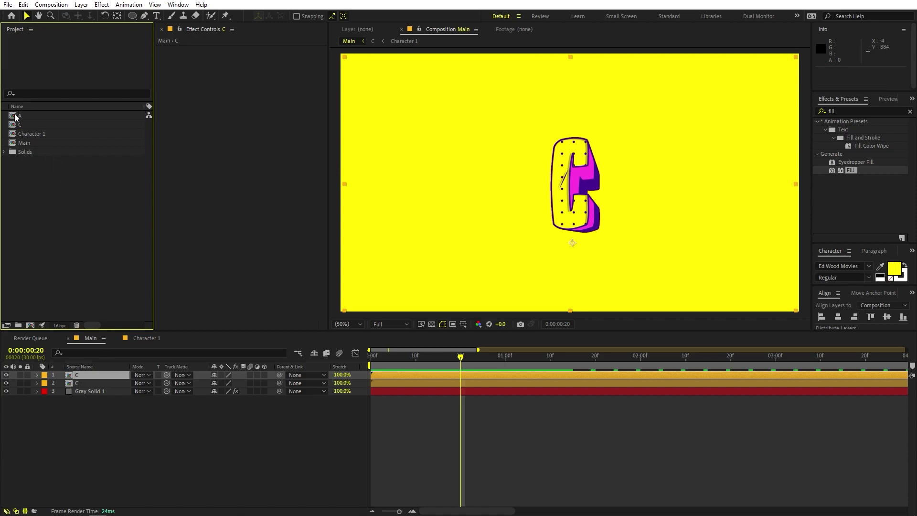
Step: Replace the upper C layer's source in Main with the A composition and open A
{"action": "left_click_drag", "start_coordinate": [13, 118], "coordinate": [75, 382]}
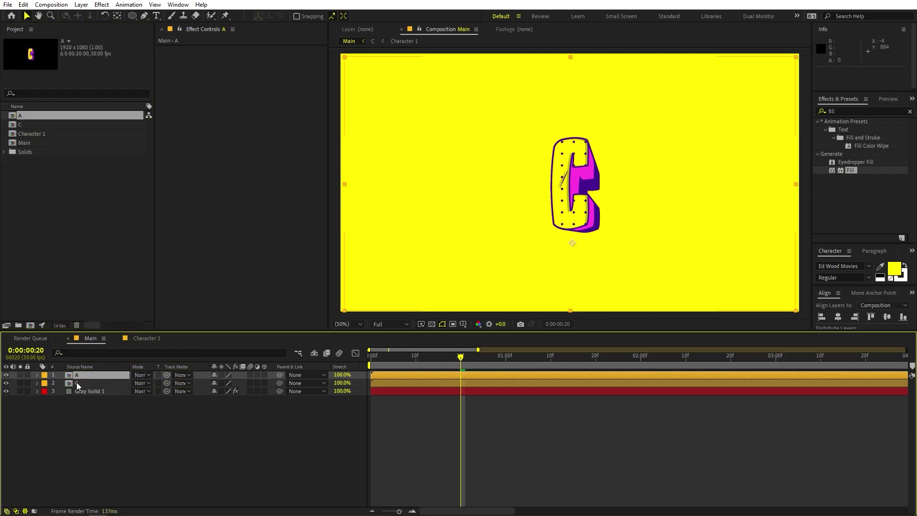
{"action": "left_click", "coordinate": [50, 277]}
{"action": "double_click", "coordinate": [71, 375]}
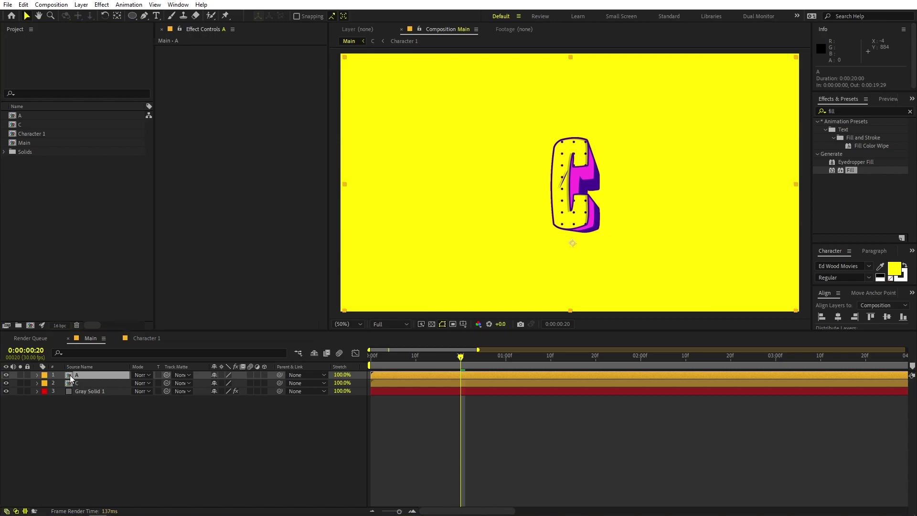
{"action": "left_click", "coordinate": [96, 374]}
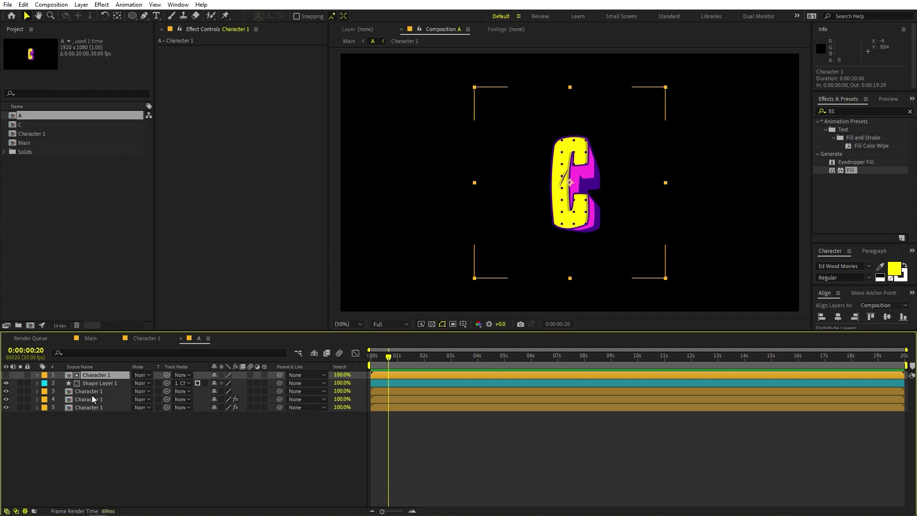
Step: Duplicate the Character 1 composition in the project
{"action": "left_click", "coordinate": [85, 208]}
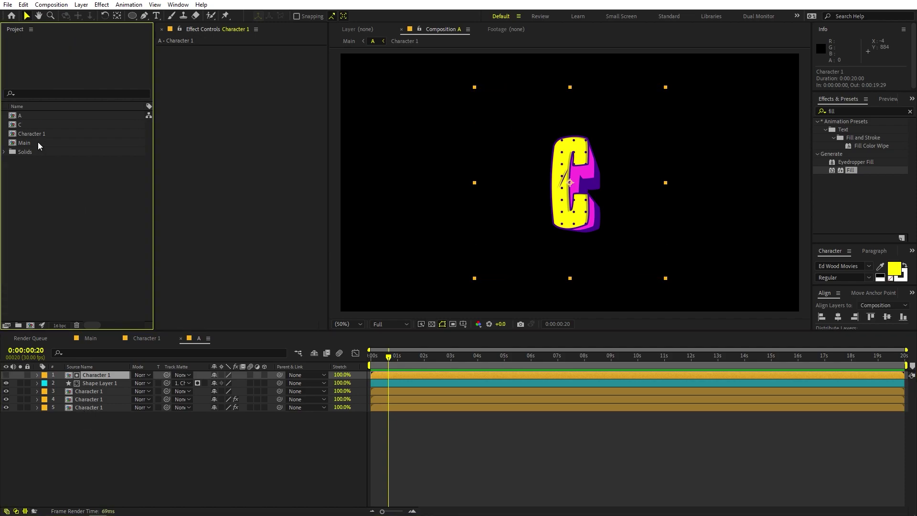
{"action": "left_click", "coordinate": [35, 133]}
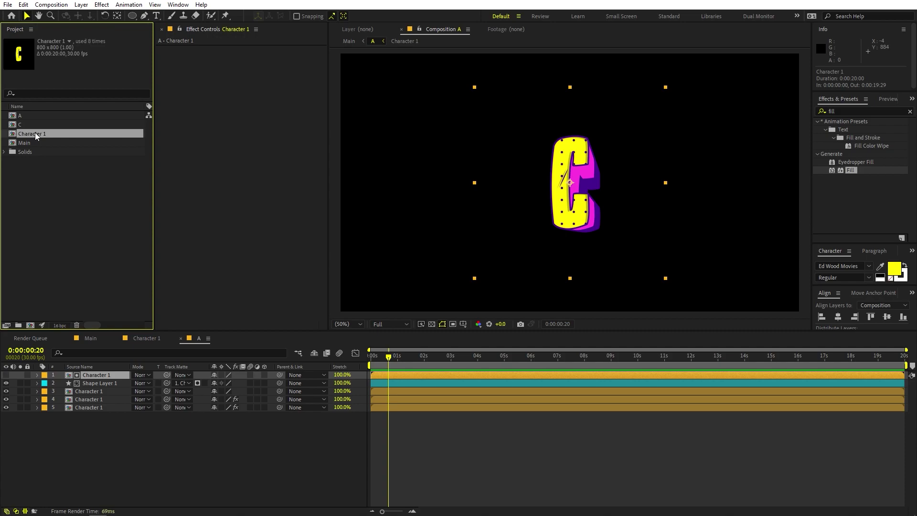
{"action": "key", "text": "ctrl+d"}
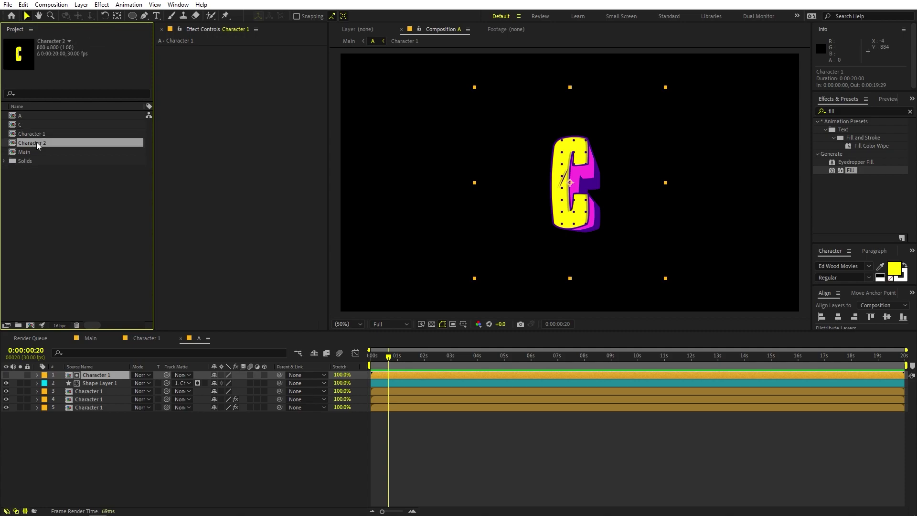
Step: Replace the source of all four Character 1 layers in the A composition with the Character 2 composition
{"action": "left_click", "coordinate": [94, 408]}
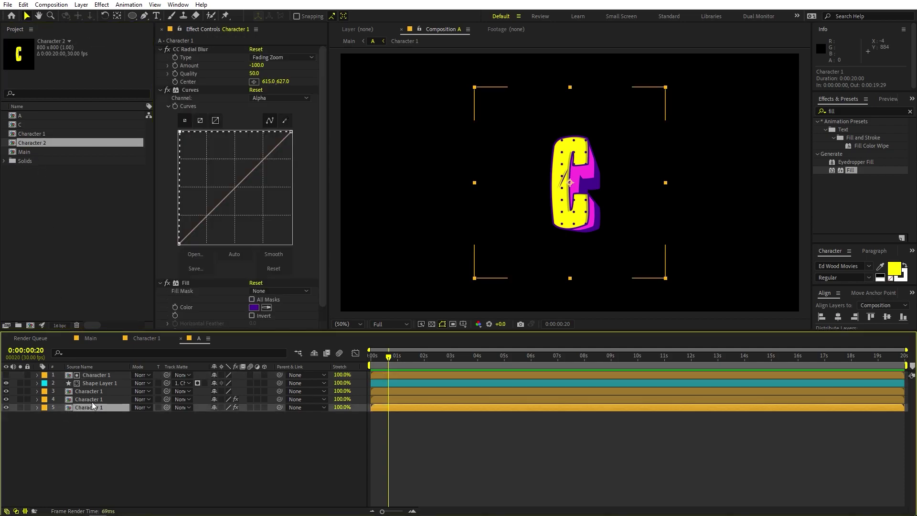
{"action": "left_click", "coordinate": [92, 401], "text": "shift"}
{"action": "left_click", "coordinate": [91, 391], "text": "shift"}
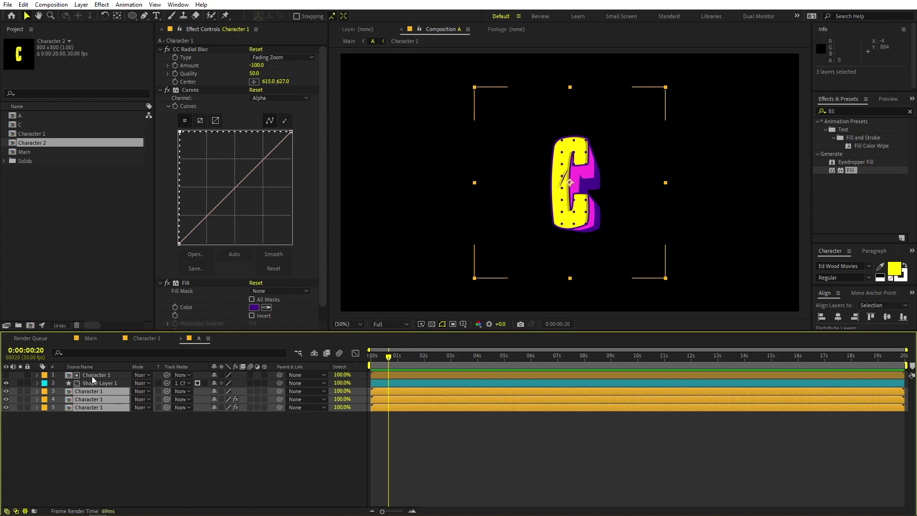
{"action": "left_click", "coordinate": [93, 374], "text": "ctrl"}
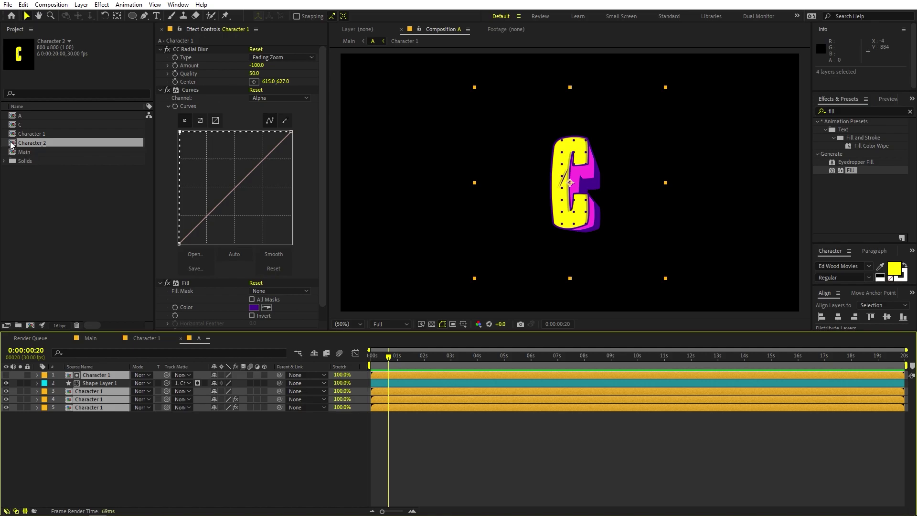
{"action": "left_click_drag", "start_coordinate": [11, 146], "coordinate": [81, 391]}
{"action": "left_click", "coordinate": [98, 426]}
Step: Open the Character 2 composition and change its text layer from C to A
{"action": "double_click", "coordinate": [96, 376]}
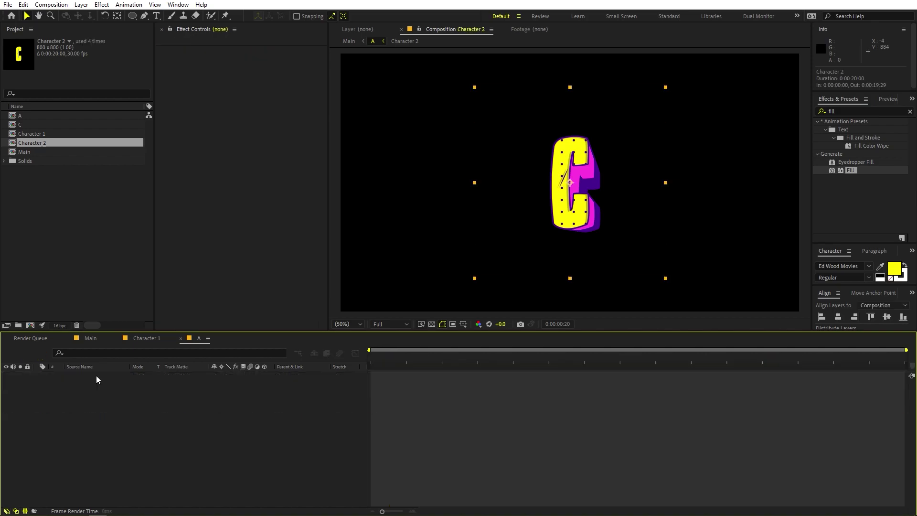
{"action": "double_click", "coordinate": [90, 374]}
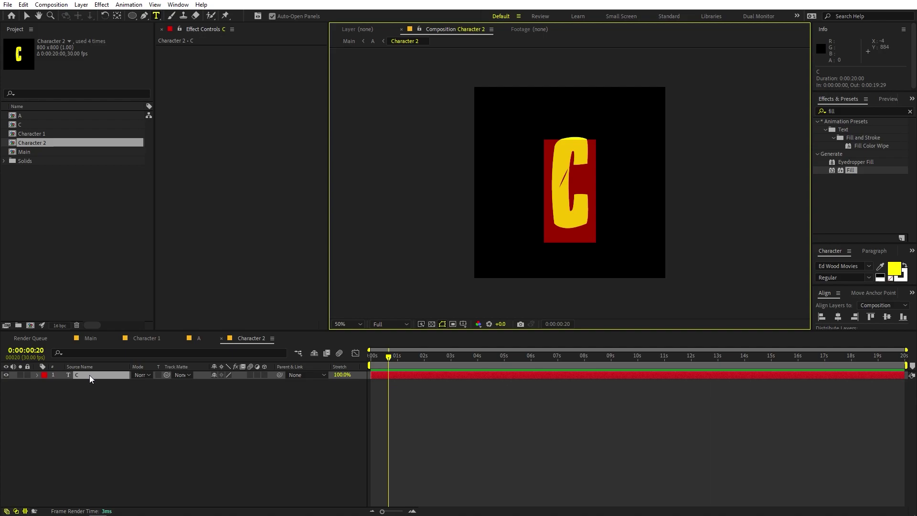
{"action": "type", "text": "A"}
{"action": "left_click", "coordinate": [107, 423]}
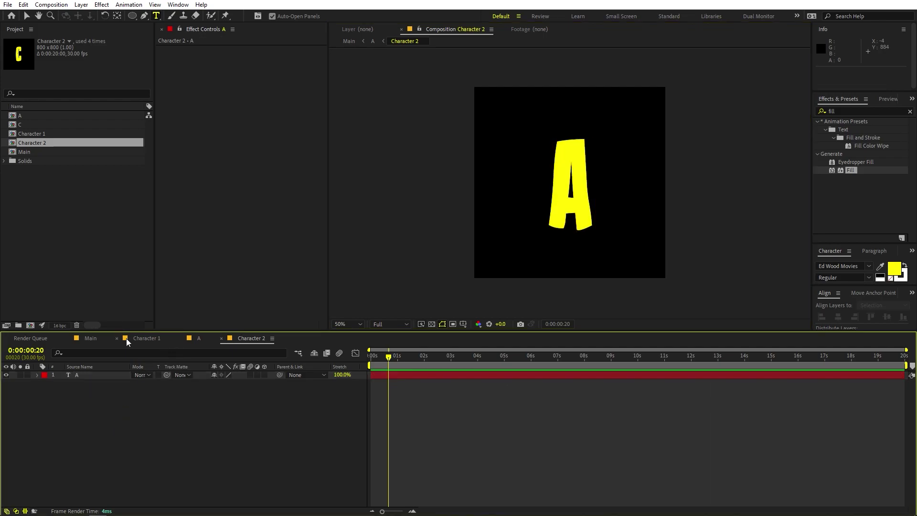
Step: In the Main composition, move the A layer beside the C to position 1182, 792 and preview the animation from the start
{"action": "left_click", "coordinate": [89, 339]}
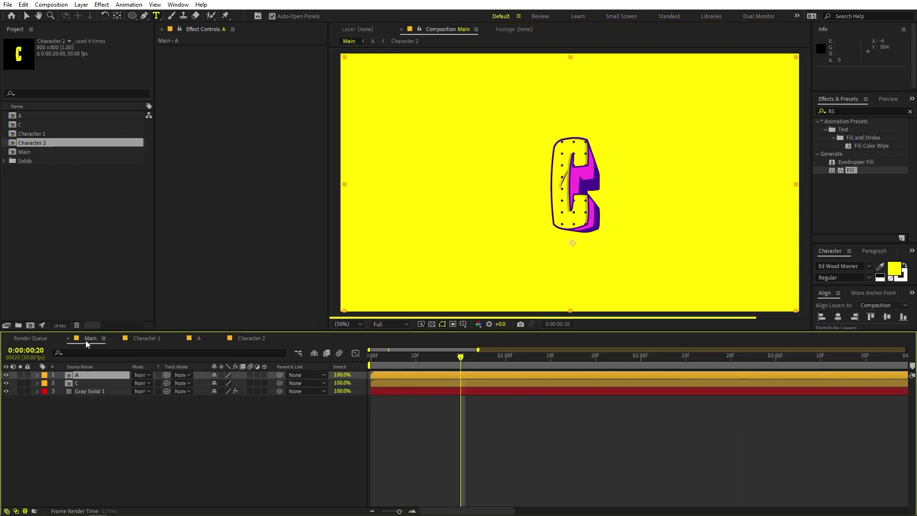
{"action": "left_click", "coordinate": [27, 16]}
{"action": "left_click_drag", "start_coordinate": [575, 202], "coordinate": [627, 203]}
{"action": "left_click", "coordinate": [429, 388]}
{"action": "key", "text": "space"}
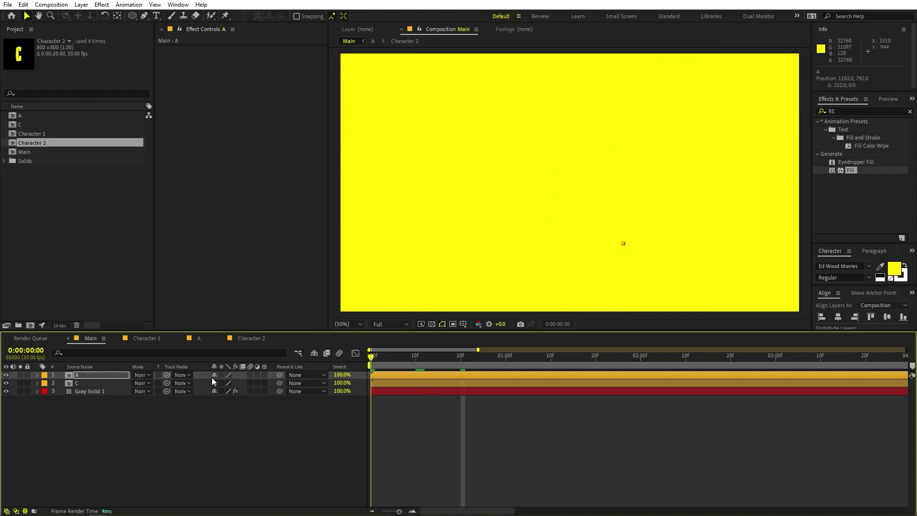
{"action": "key", "text": "space"}
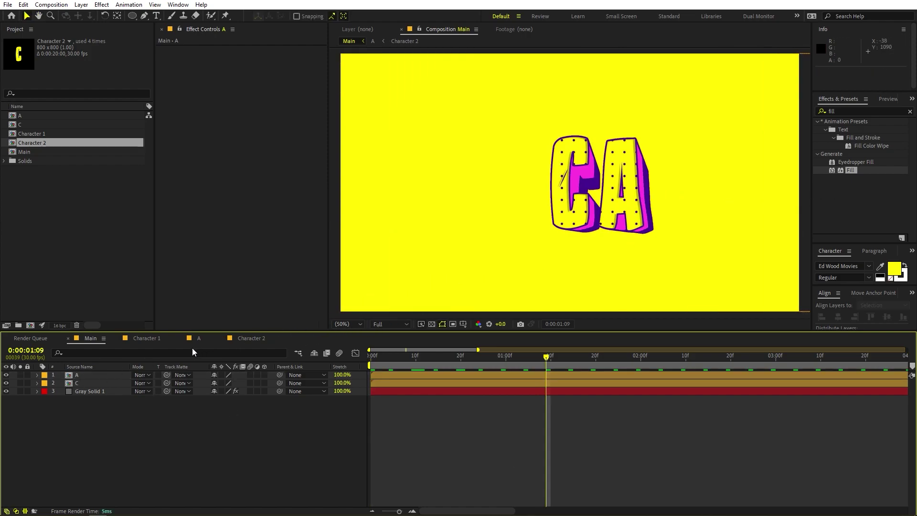
Step: Duplicate the A layer in the Main composition, then duplicate the A composition in the project and rename the copy R
{"action": "left_click", "coordinate": [81, 375]}
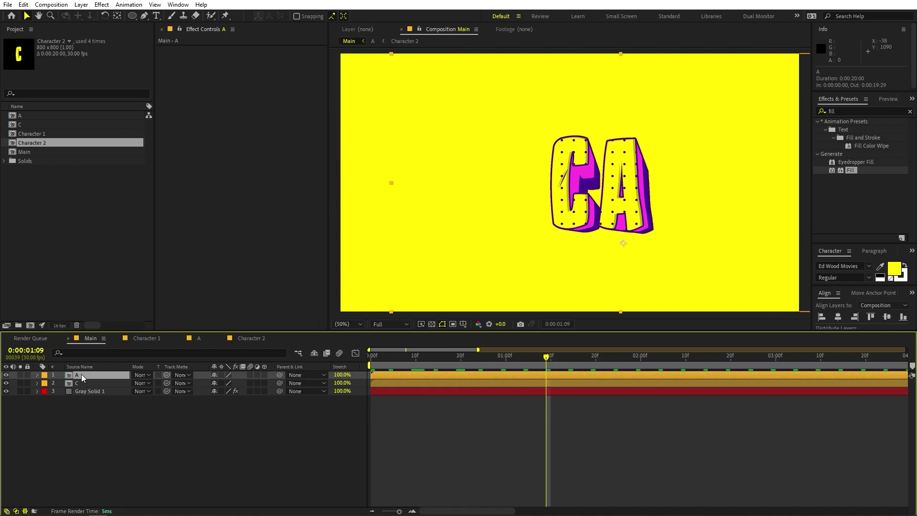
{"action": "key", "text": "ctrl+d"}
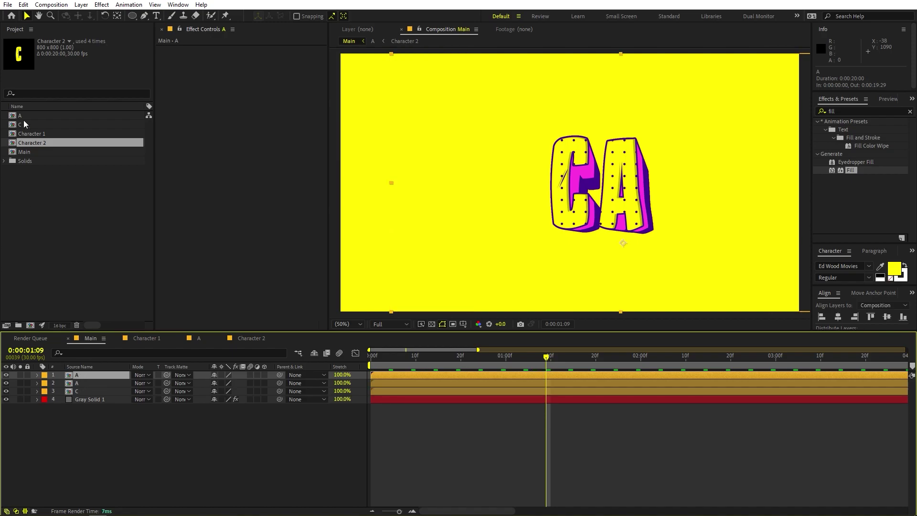
{"action": "left_click", "coordinate": [38, 116]}
{"action": "key", "text": "ctrl+d"}
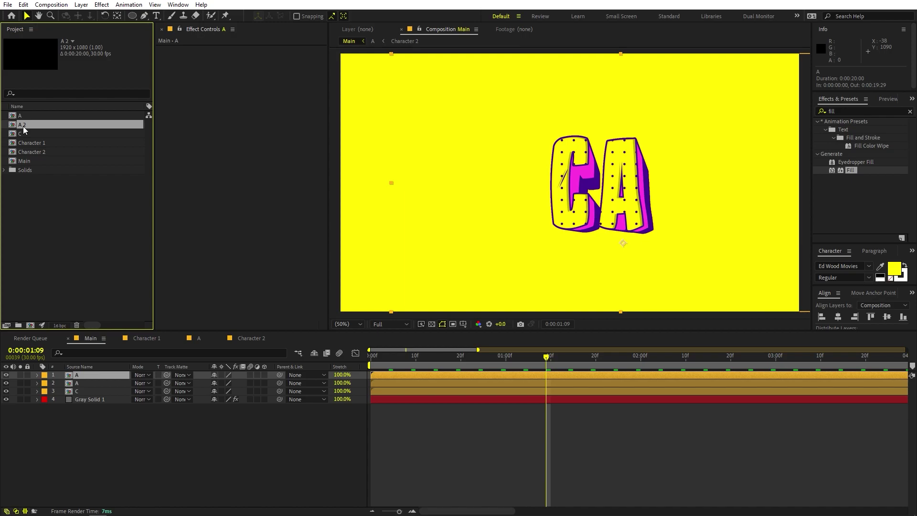
{"action": "key", "text": "Return"}
{"action": "type", "text": "R"}
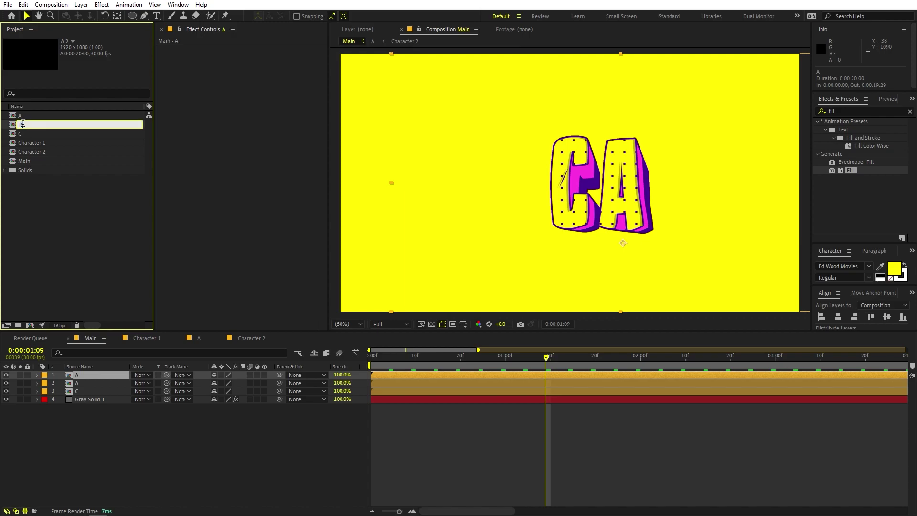
{"action": "key", "text": "Return"}
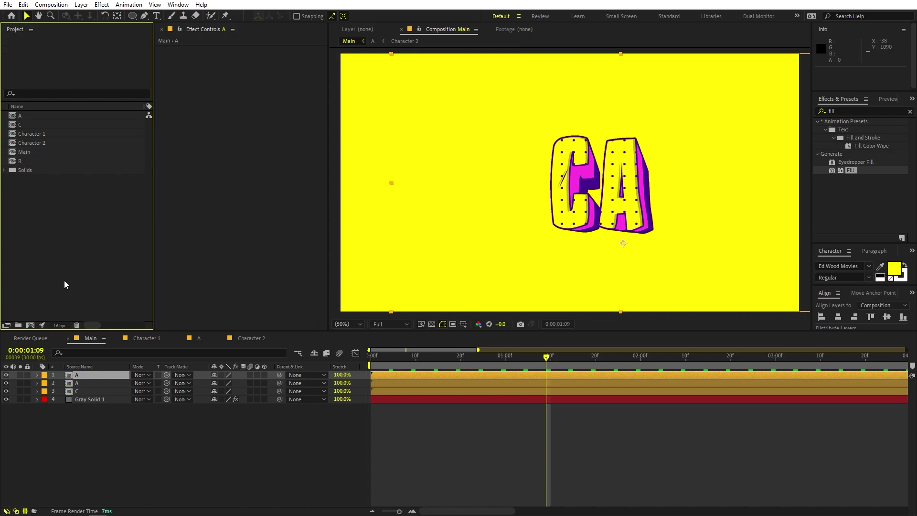
Step: Replace the uppermost A layer's source in Main with the R composition and open R
{"action": "left_click", "coordinate": [12, 162]}
{"action": "left_click_drag", "start_coordinate": [12, 164], "coordinate": [69, 379]}
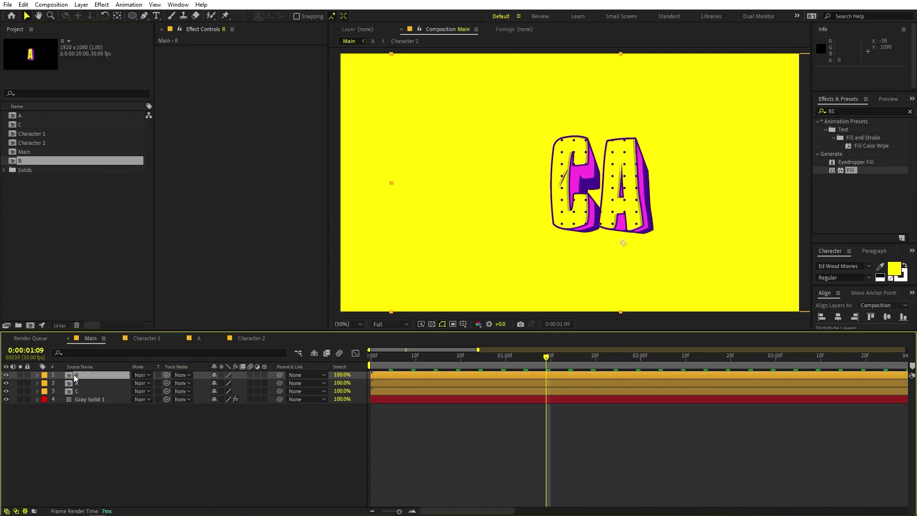
{"action": "double_click", "coordinate": [69, 379]}
Step: Duplicate the Character 2 composition and replace the source of all four Character 2 layers in R with the Character 3 copy
{"action": "left_click", "coordinate": [87, 375]}
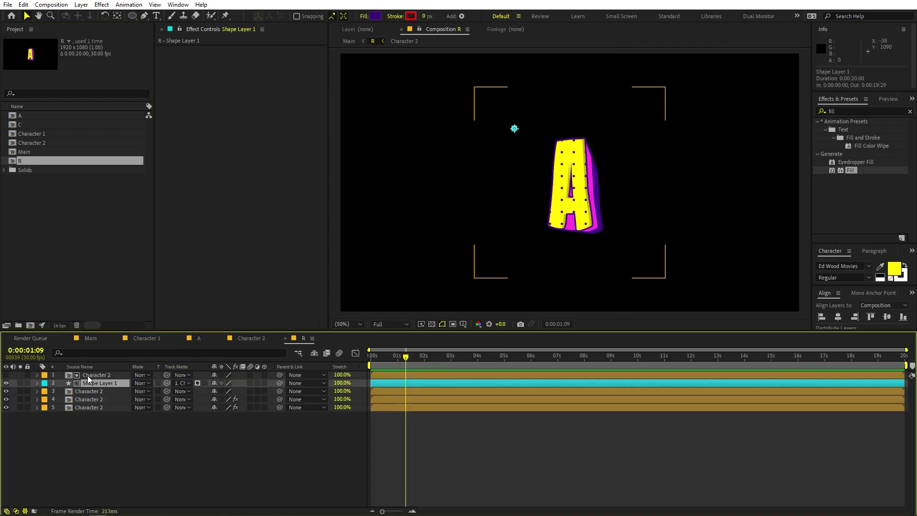
{"action": "left_click", "coordinate": [89, 393], "text": "ctrl"}
{"action": "left_click", "coordinate": [90, 400], "text": "ctrl"}
{"action": "left_click", "coordinate": [91, 408], "text": "ctrl"}
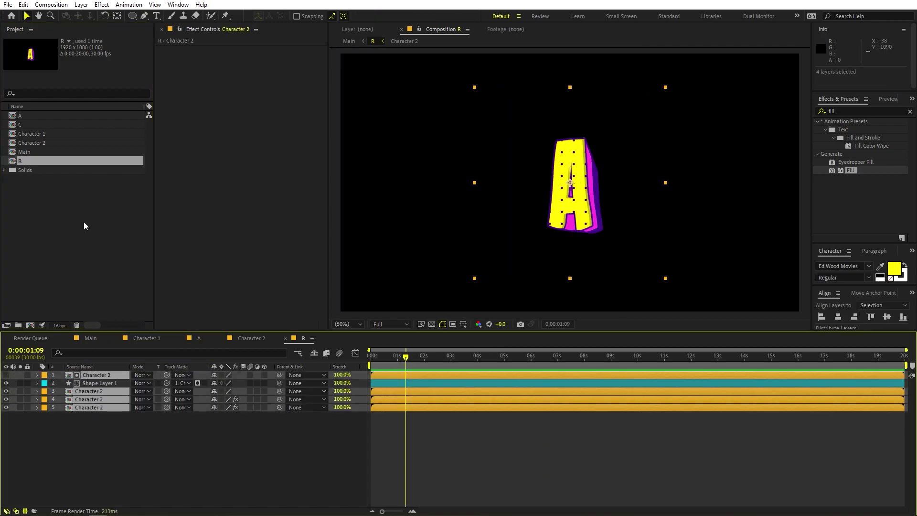
{"action": "left_click", "coordinate": [34, 141]}
{"action": "key", "text": "ctrl+d"}
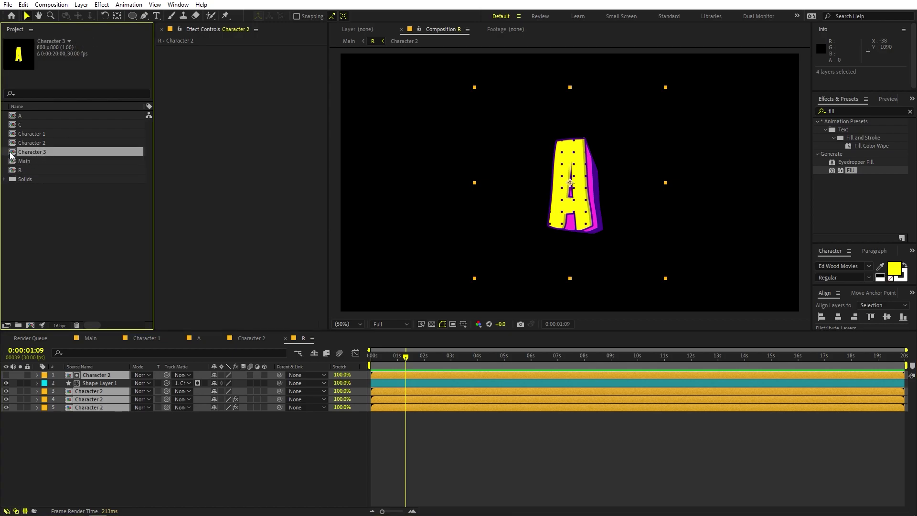
{"action": "left_click_drag", "start_coordinate": [12, 154], "coordinate": [88, 374]}
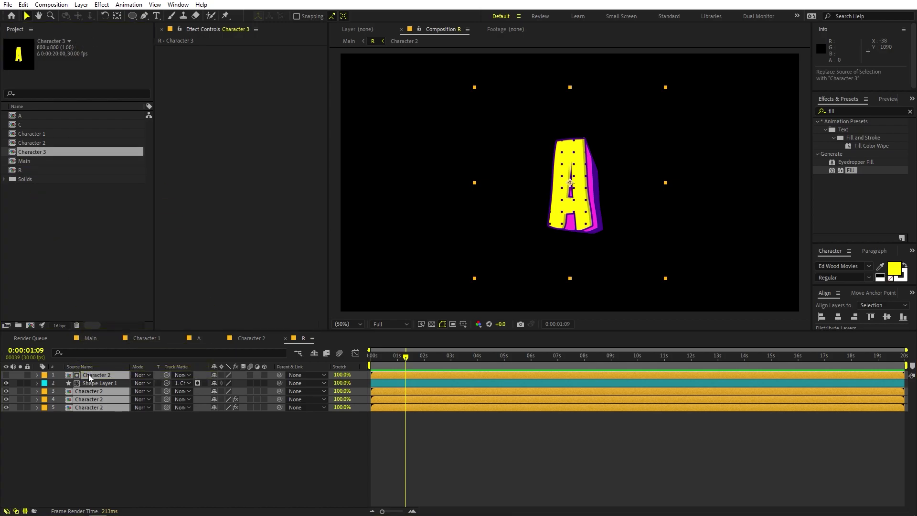
{"action": "left_click", "coordinate": [95, 451]}
Step: Change the text in Character 3 to R, and in Main move the R layer beside the A to position 1386, 792
{"action": "double_click", "coordinate": [93, 375]}
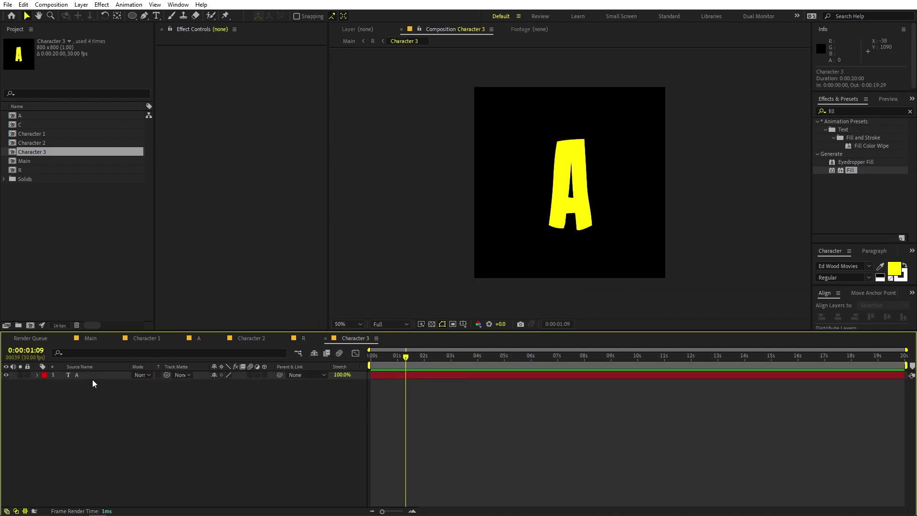
{"action": "key", "text": "ctrl+t"}
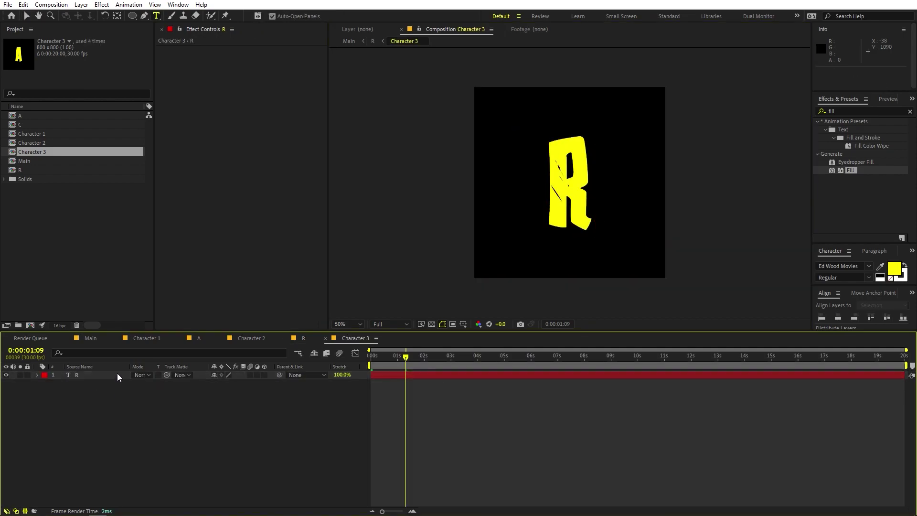
{"action": "left_click", "coordinate": [88, 338]}
{"action": "left_click", "coordinate": [27, 16]}
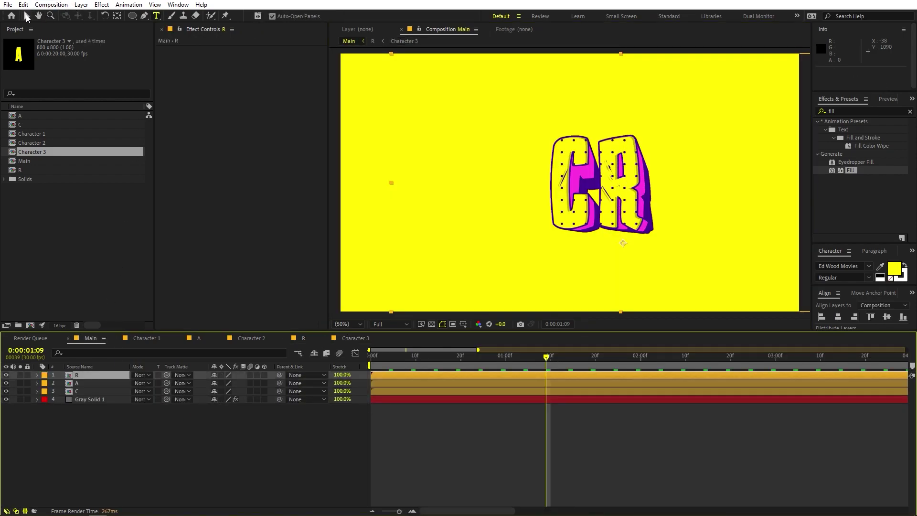
{"action": "left_click_drag", "start_coordinate": [617, 190], "coordinate": [665, 190]}
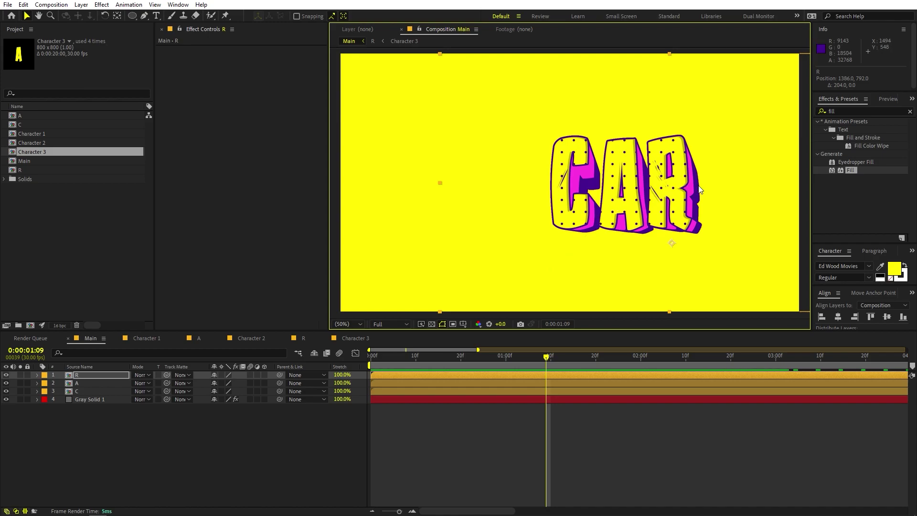
Step: Preview the CARTOON title animation in the Main composition from the first frame
{"action": "left_click", "coordinate": [70, 285]}
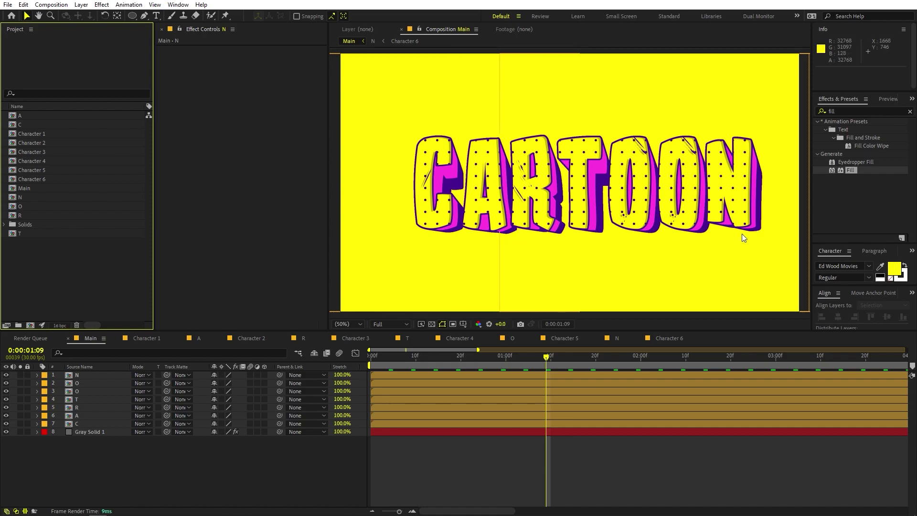
{"action": "key", "text": "space"}
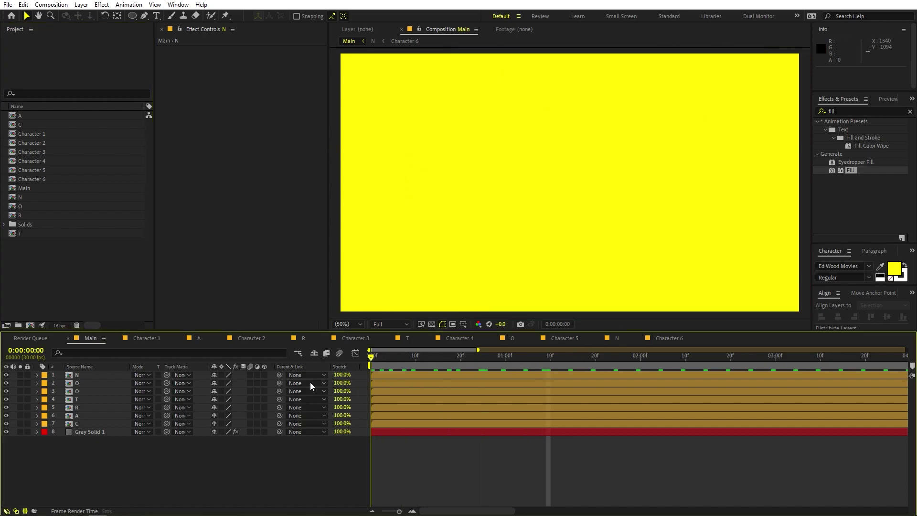
{"action": "key", "text": "space"}
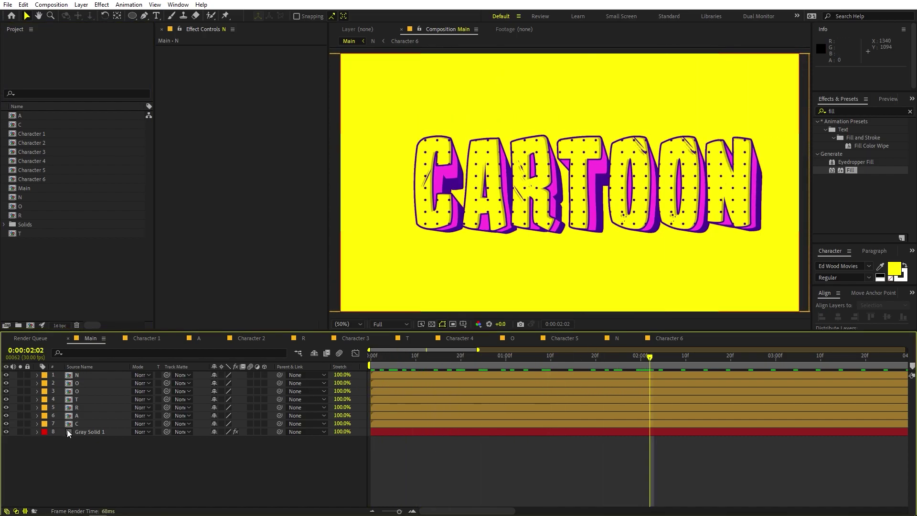
Step: Hide the six letter layers from A up to N in Main, leaving only the C letter visible
{"action": "left_click", "coordinate": [77, 415]}
{"action": "left_click", "coordinate": [77, 379], "text": "shift"}
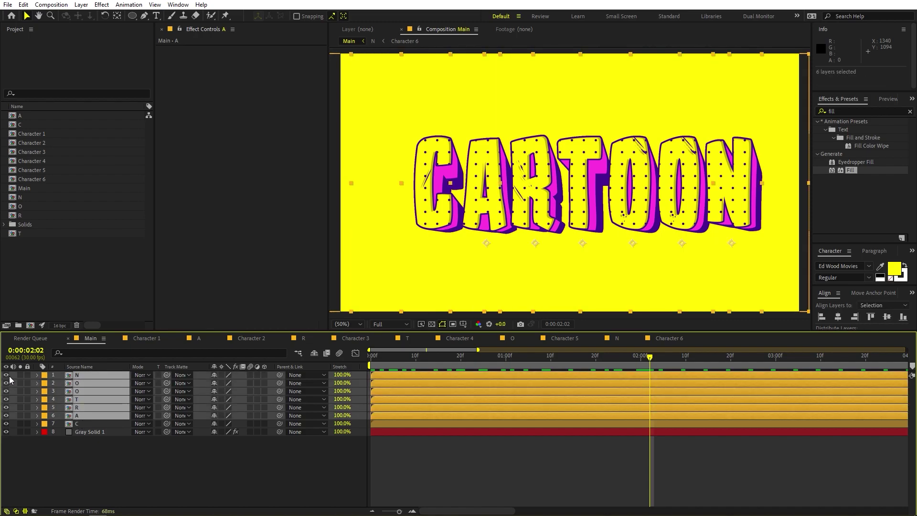
{"action": "left_click_drag", "start_coordinate": [7, 376], "coordinate": [6, 415]}
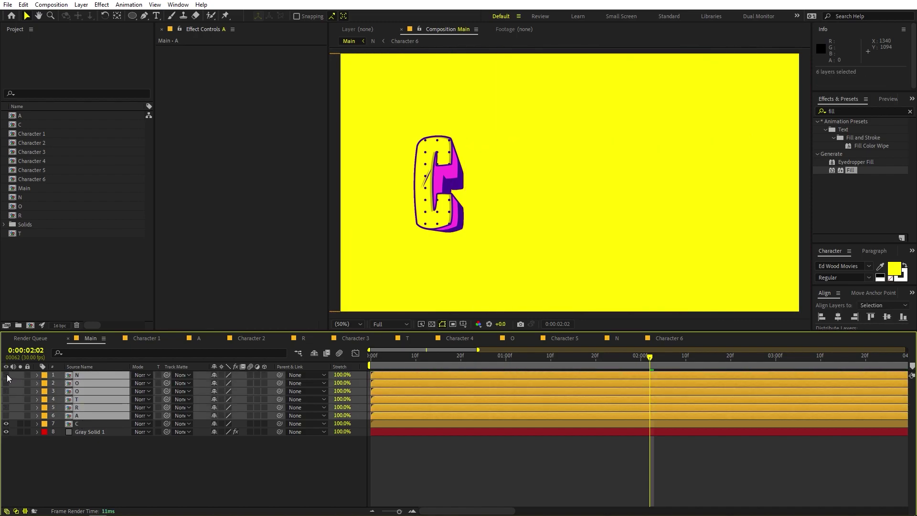
Step: Move the C layer horizontally to position 426, 792 and set its rotation to -3.5°
{"action": "left_click", "coordinate": [85, 424]}
{"action": "left_click_drag", "start_coordinate": [442, 231], "coordinate": [449, 229]}
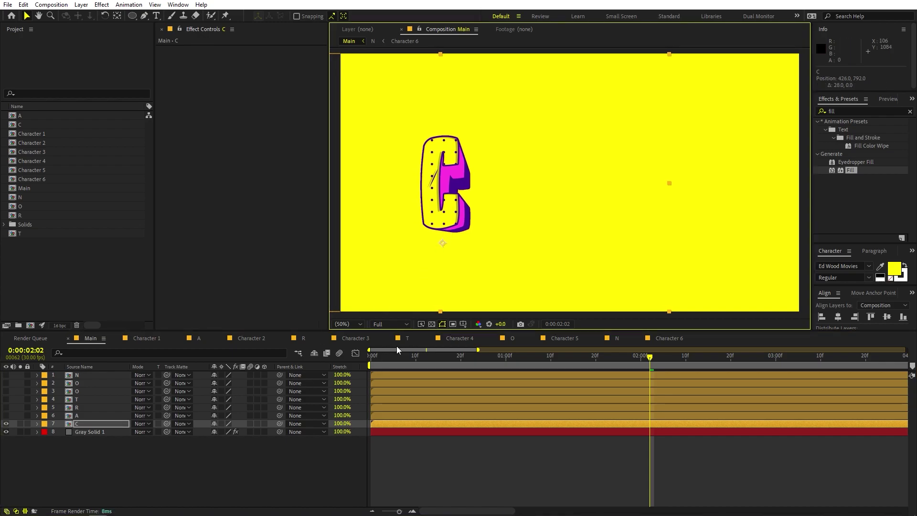
{"action": "left_click", "coordinate": [92, 423]}
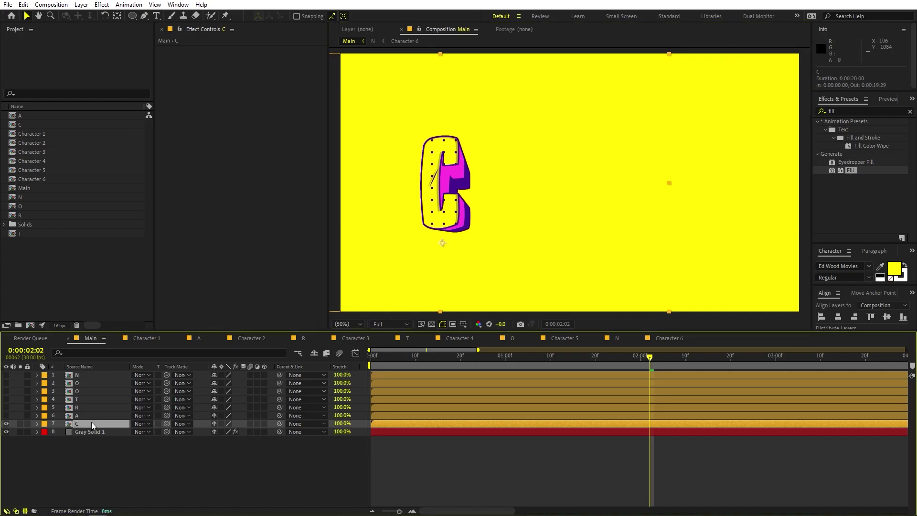
{"action": "key", "text": "r"}
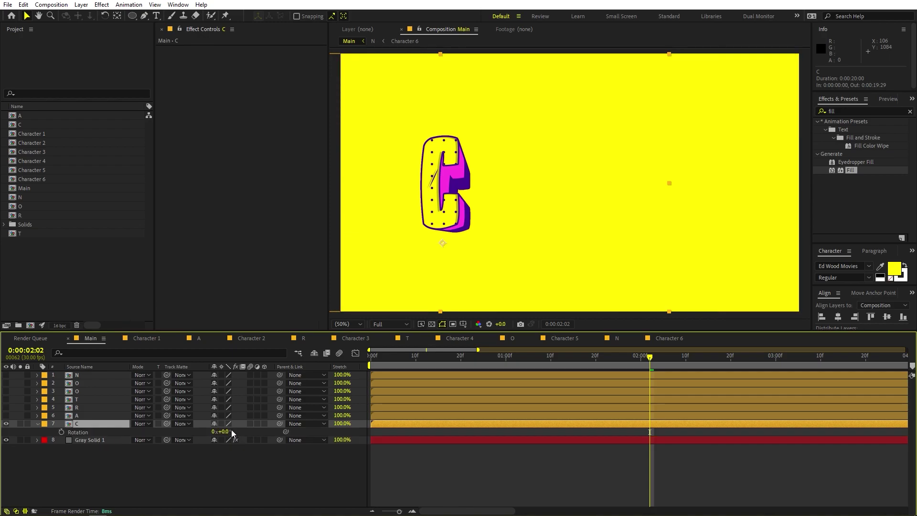
{"action": "left_click_drag", "start_coordinate": [223, 431], "coordinate": [186, 427]}
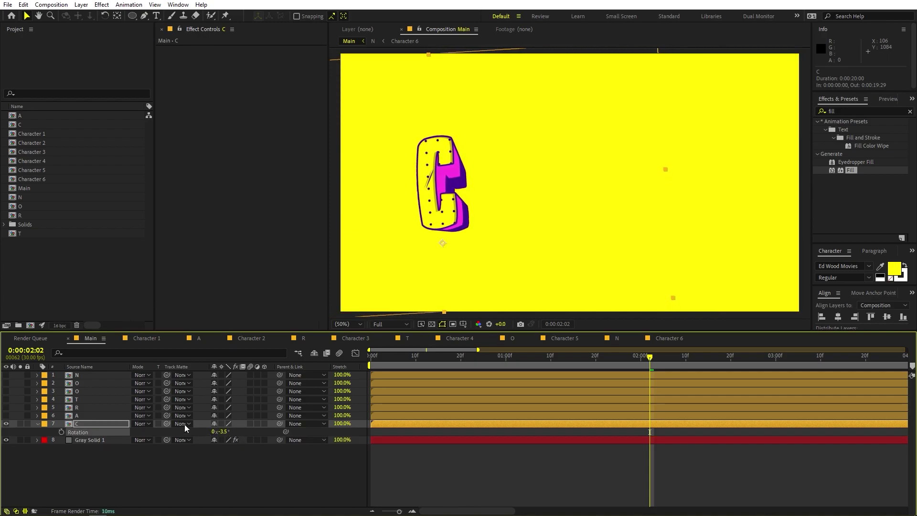
Step: Show the A layer again and nudge it closer to the C, to position 606, 792
{"action": "left_click", "coordinate": [6, 416]}
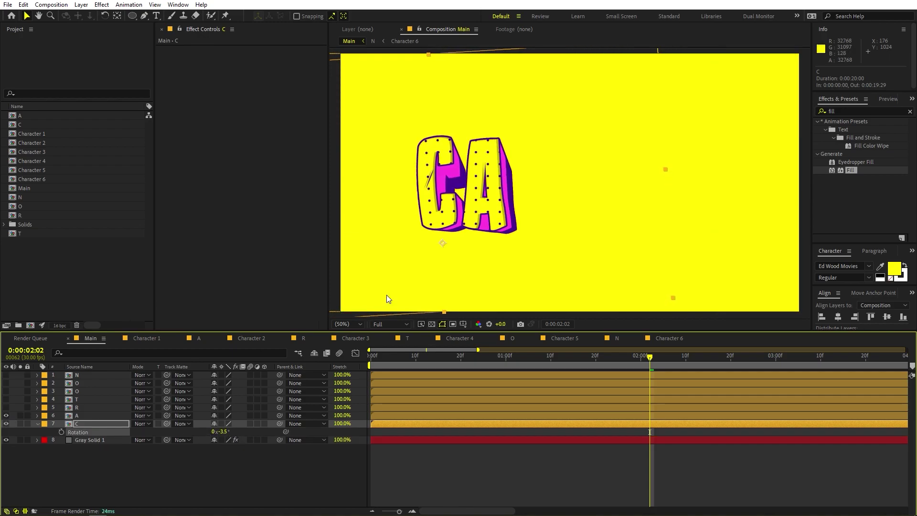
{"action": "left_click", "coordinate": [477, 230]}
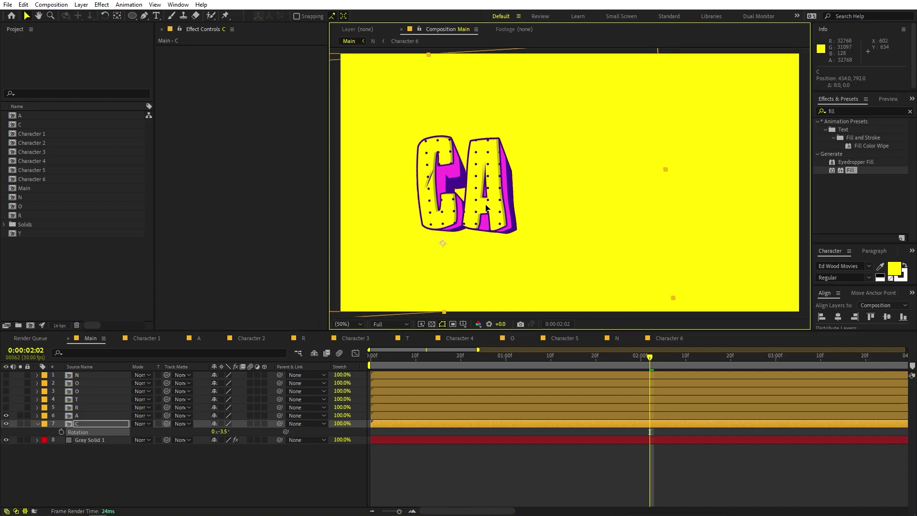
{"action": "left_click", "coordinate": [408, 416]}
{"action": "key", "text": "Left"}
{"action": "key", "text": "Left"}
{"action": "key", "text": "Left"}
{"action": "key", "text": "Left"}
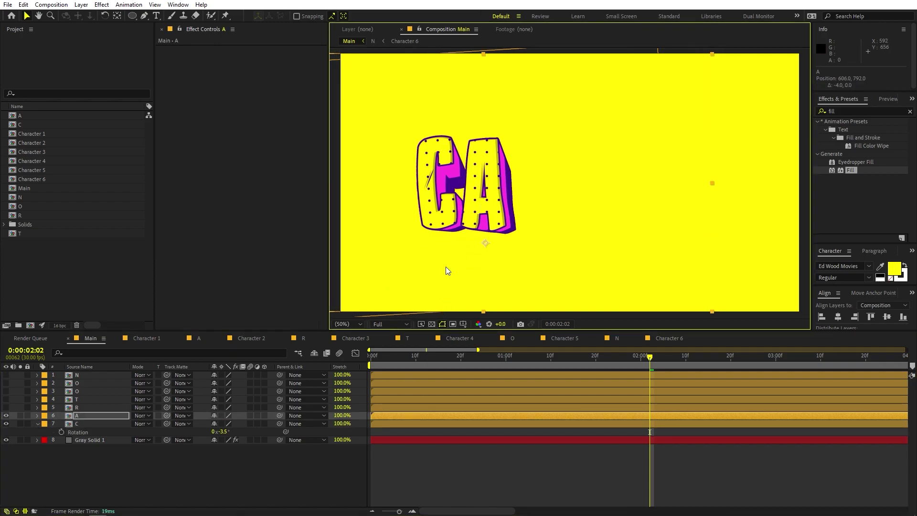
Step: Set the A layer's rotation to +4.1° and nudge it further toward the C, to position 598, 792
{"action": "key", "text": "r"}
{"action": "left_click_drag", "start_coordinate": [225, 423], "coordinate": [252, 427]}
{"action": "left_click", "coordinate": [527, 226]}
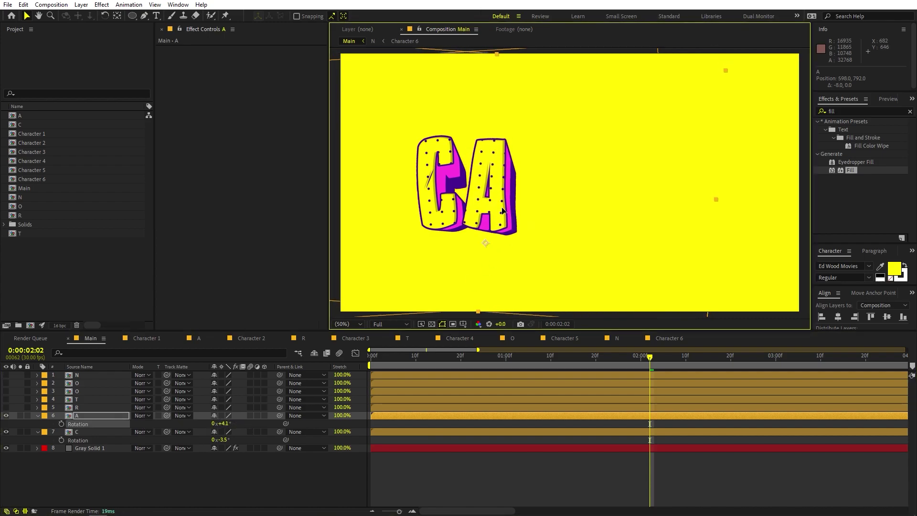
{"action": "key", "text": "Left"}
{"action": "key", "text": "Left"}
{"action": "key", "text": "Left"}
{"action": "key", "text": "Left"}
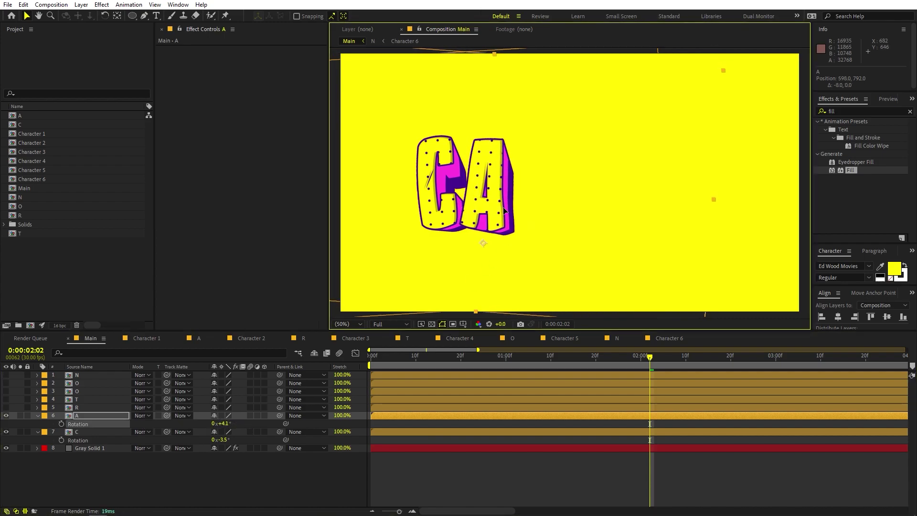
Step: Show the R layer, set its rotation to -4.6°, and move it horizontally to position 840, 792
{"action": "left_click", "coordinate": [79, 407]}
{"action": "left_click", "coordinate": [6, 408]}
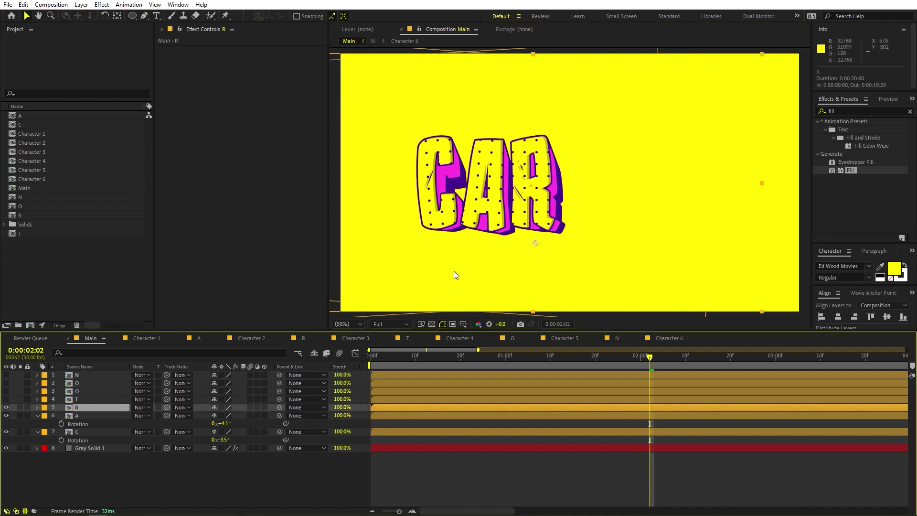
{"action": "key", "text": "r"}
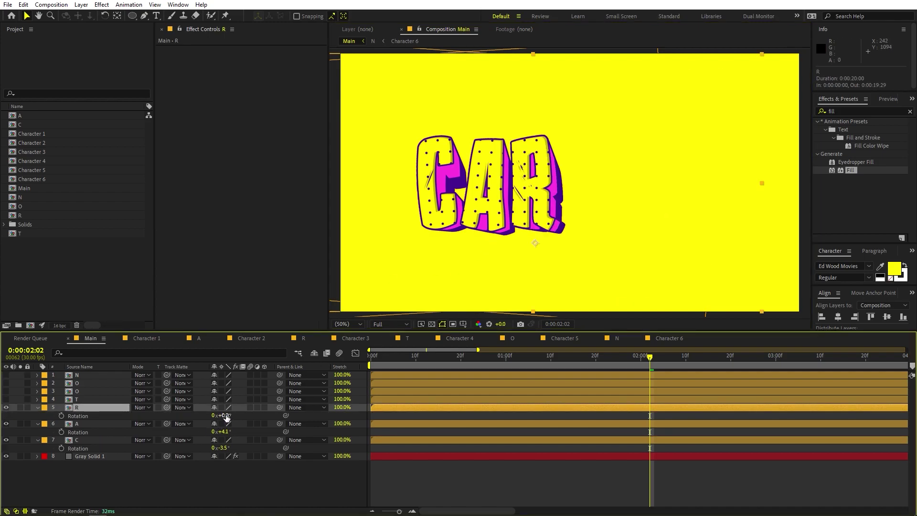
{"action": "left_click_drag", "start_coordinate": [221, 415], "coordinate": [205, 416]}
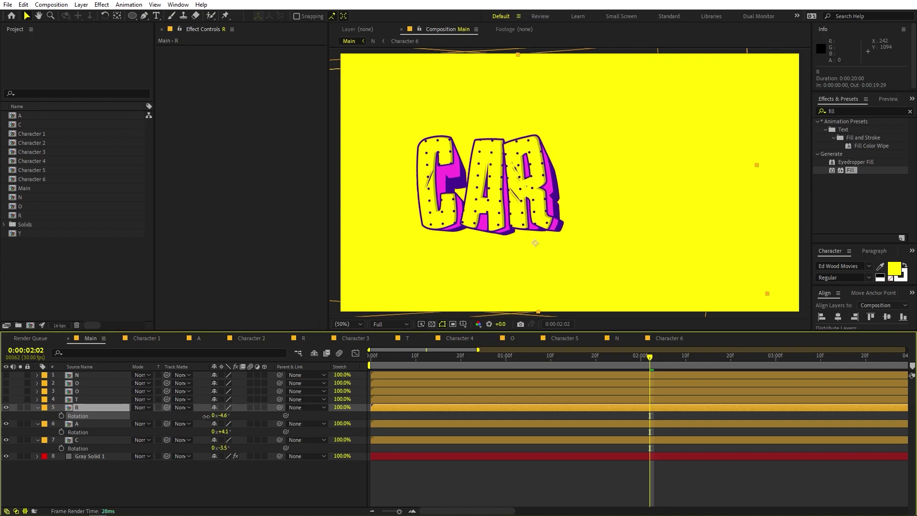
{"action": "left_click_drag", "start_coordinate": [521, 198], "coordinate": [528, 198]}
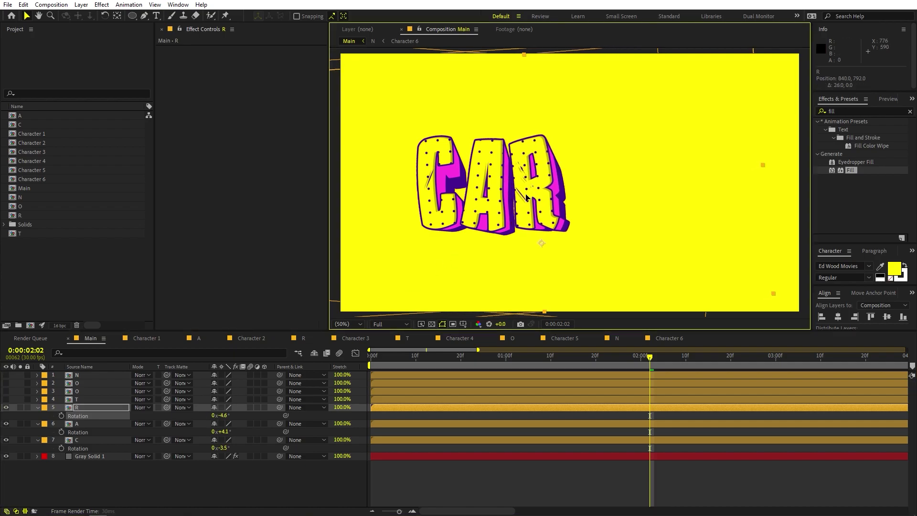
Step: Show the T layer in Main and set its rotation to +5.3°
{"action": "left_click", "coordinate": [80, 401]}
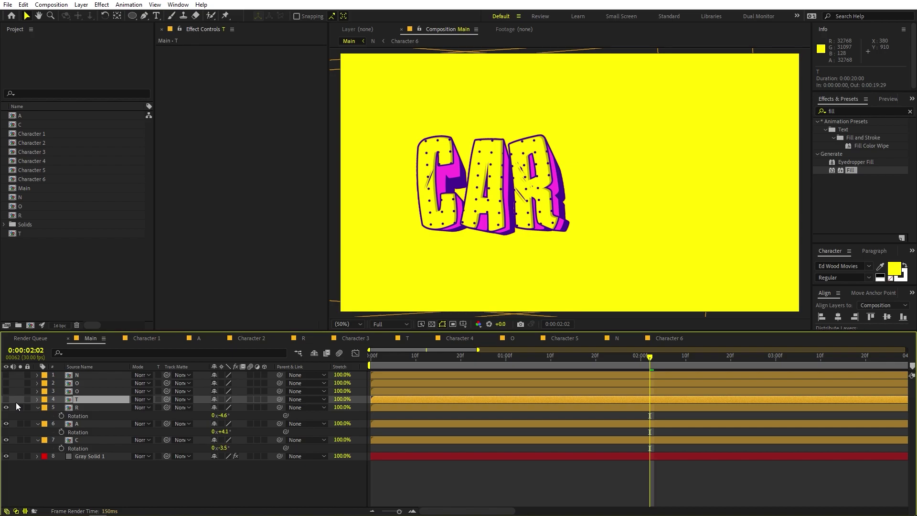
{"action": "left_click", "coordinate": [81, 407]}
{"action": "left_click", "coordinate": [5, 400]}
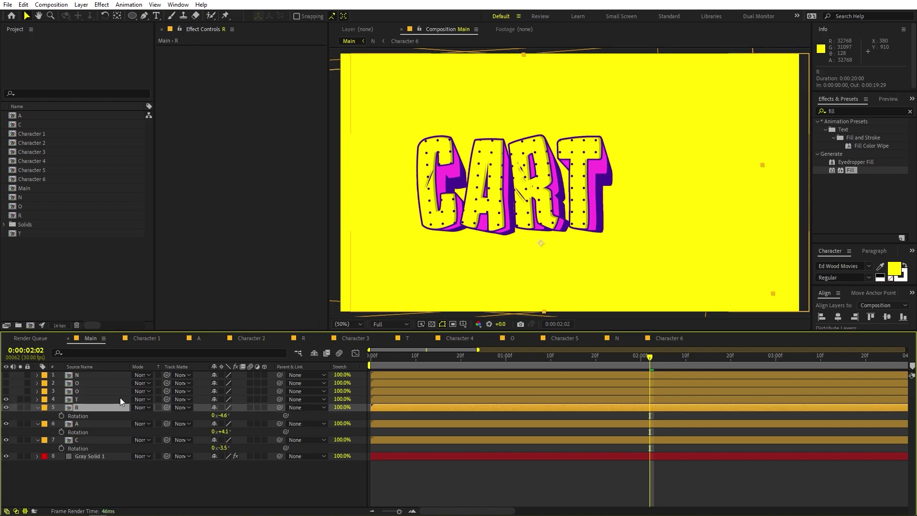
{"action": "left_click", "coordinate": [109, 401]}
{"action": "key", "text": "r"}
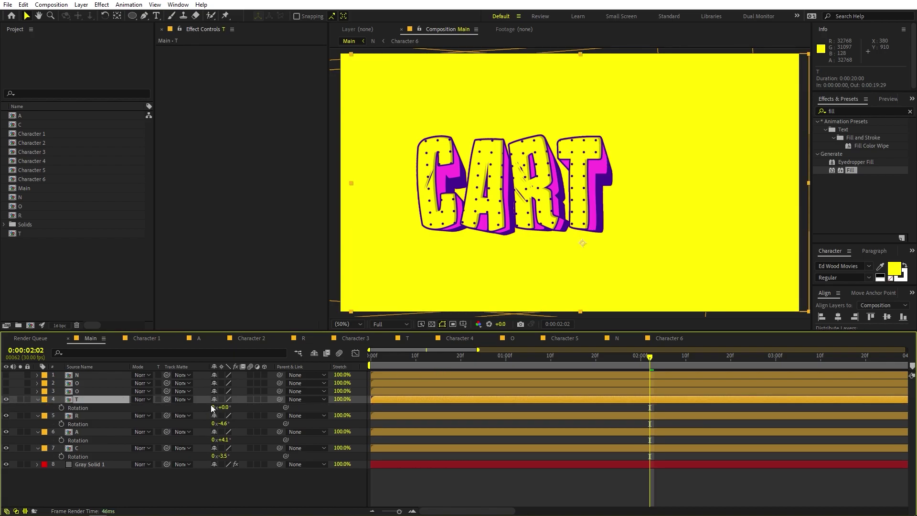
{"action": "left_click_drag", "start_coordinate": [227, 409], "coordinate": [249, 409]}
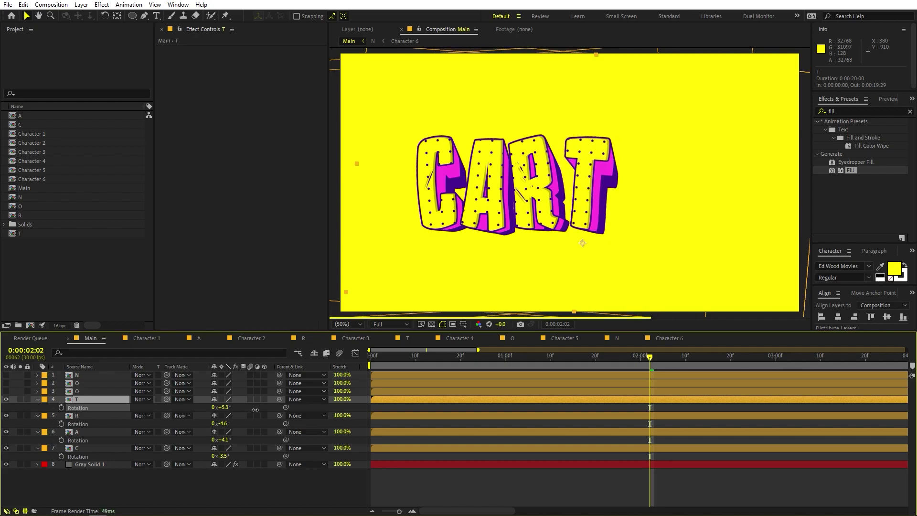
Step: Show both O layers and the N, rotate them -5.8°, +3.7° and -4.3° in reading order, and place the N at 1610, 804
{"action": "left_click", "coordinate": [6, 391]}
{"action": "left_click", "coordinate": [95, 391]}
{"action": "key", "text": "r"}
{"action": "left_click", "coordinate": [6, 383]}
{"action": "left_click", "coordinate": [6, 375]}
{"action": "left_click", "coordinate": [95, 375]}
{"action": "key", "text": "r"}
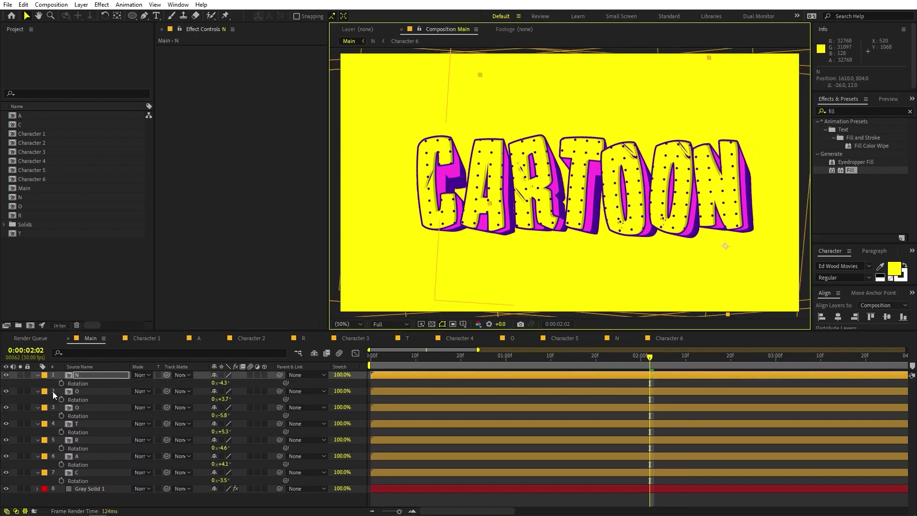
Step: Collapse the rotation properties of all seven letter layers
{"action": "left_click", "coordinate": [90, 471], "text": "shift"}
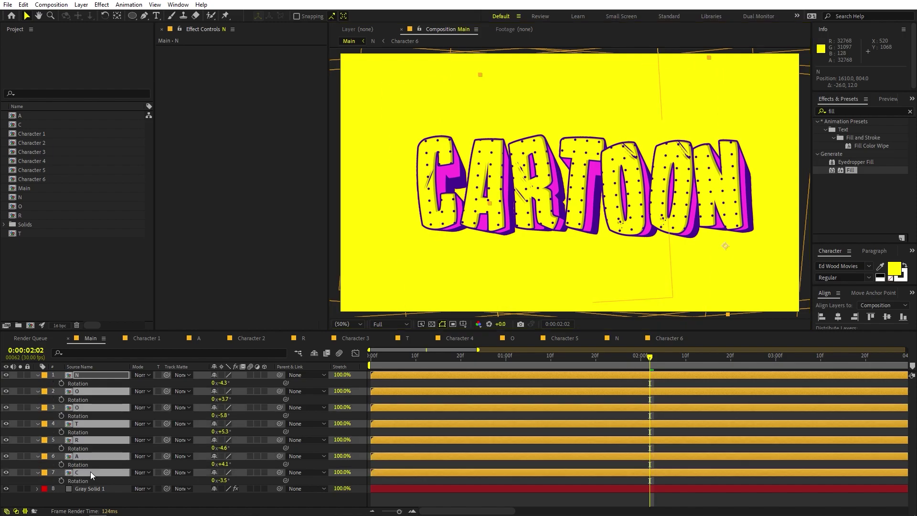
{"action": "left_click", "coordinate": [38, 375]}
{"action": "left_click", "coordinate": [95, 431]}
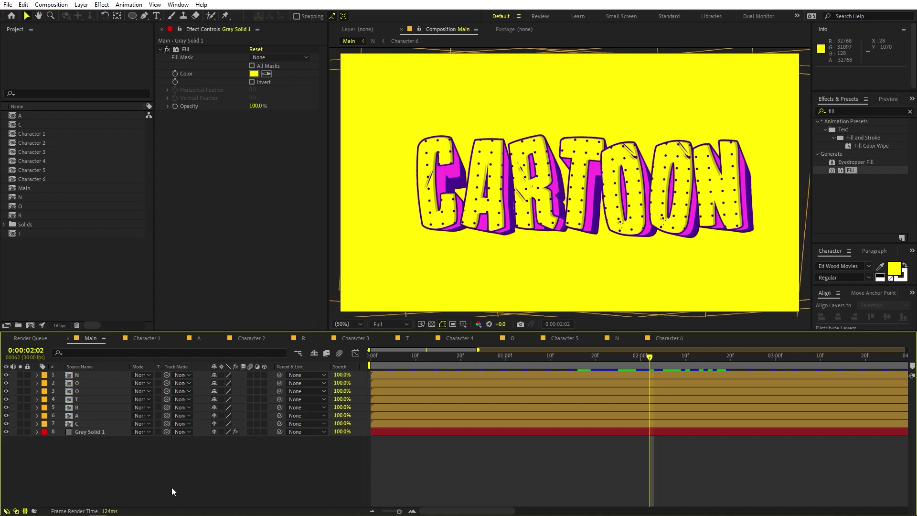
Step: Add a null object to Main and parent all seven letter layers to it
{"action": "right_click", "coordinate": [140, 484]}
{"action": "mouse_move", "coordinate": [196, 369]}
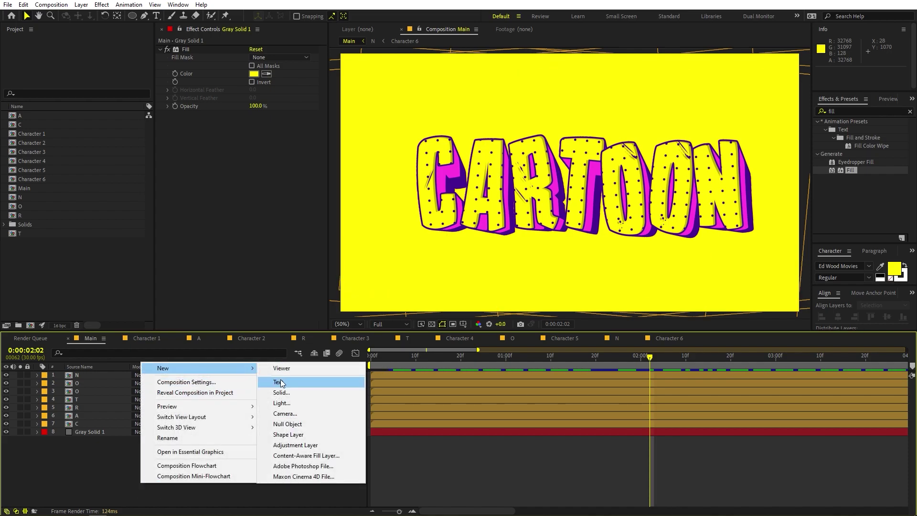
{"action": "left_click", "coordinate": [287, 425]}
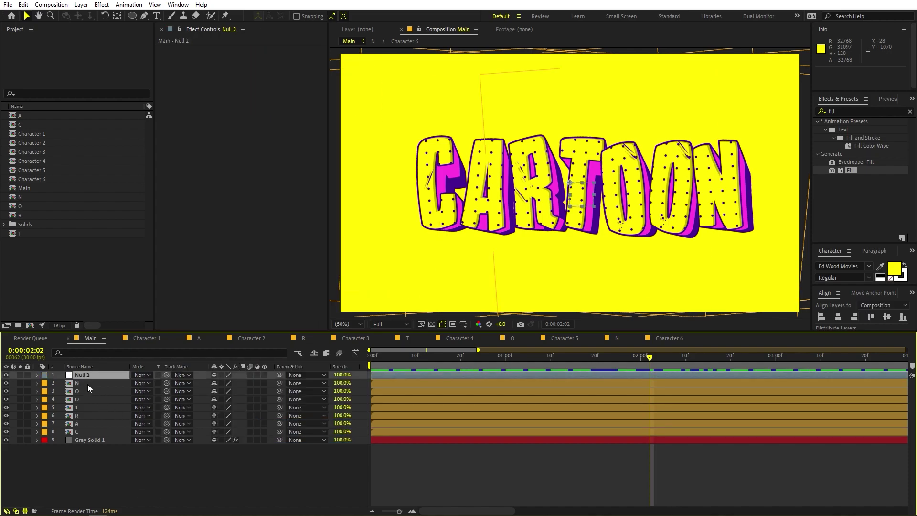
{"action": "left_click", "coordinate": [88, 383]}
{"action": "left_click", "coordinate": [85, 431], "text": "shift"}
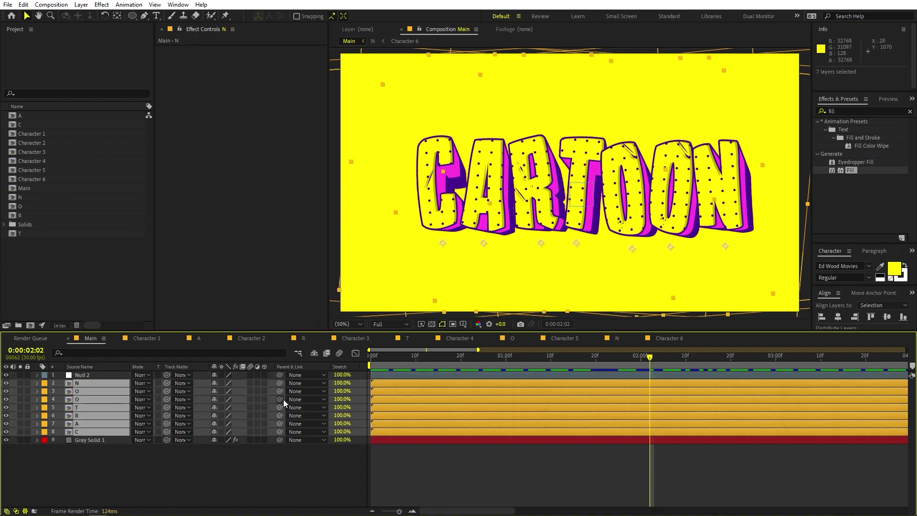
{"action": "left_click_drag", "start_coordinate": [280, 383], "coordinate": [99, 376]}
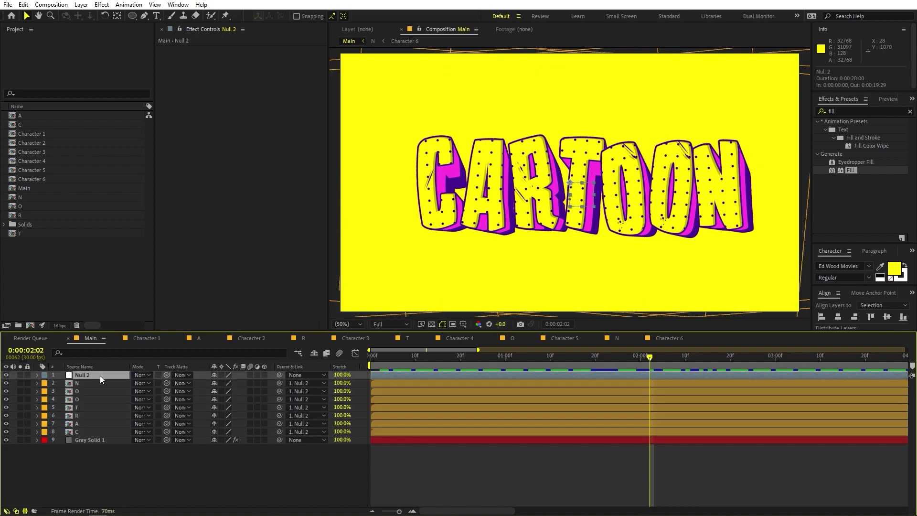
Step: Scale the null to 87.1% and shift it horizontally to position 942, 540 to center the title
{"action": "key", "text": "s"}
{"action": "left_click_drag", "start_coordinate": [224, 383], "coordinate": [163, 386]}
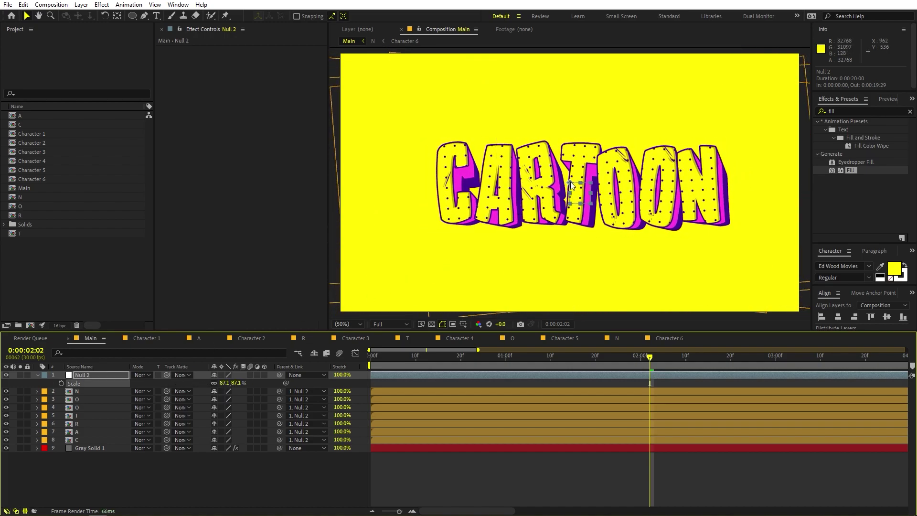
{"action": "left_click_drag", "start_coordinate": [570, 183], "coordinate": [566, 183]}
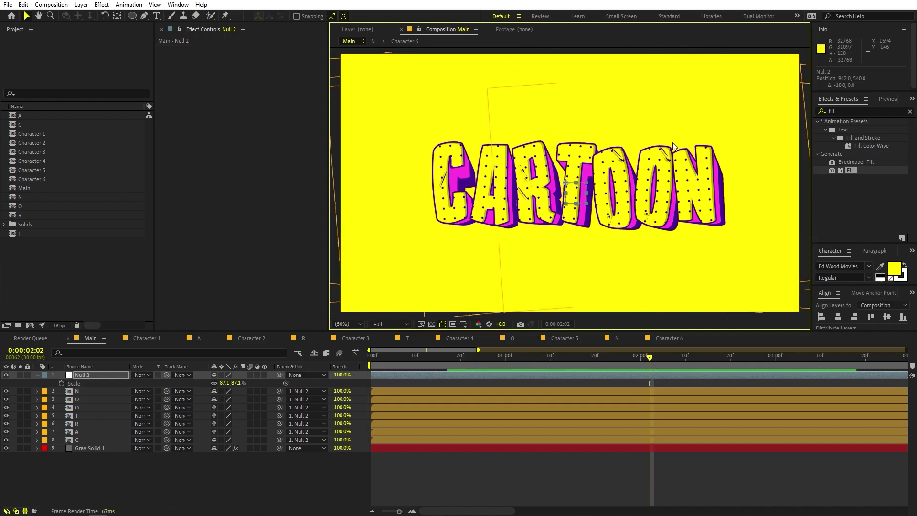
{"action": "left_click", "coordinate": [477, 469]}
{"action": "left_click", "coordinate": [84, 248]}
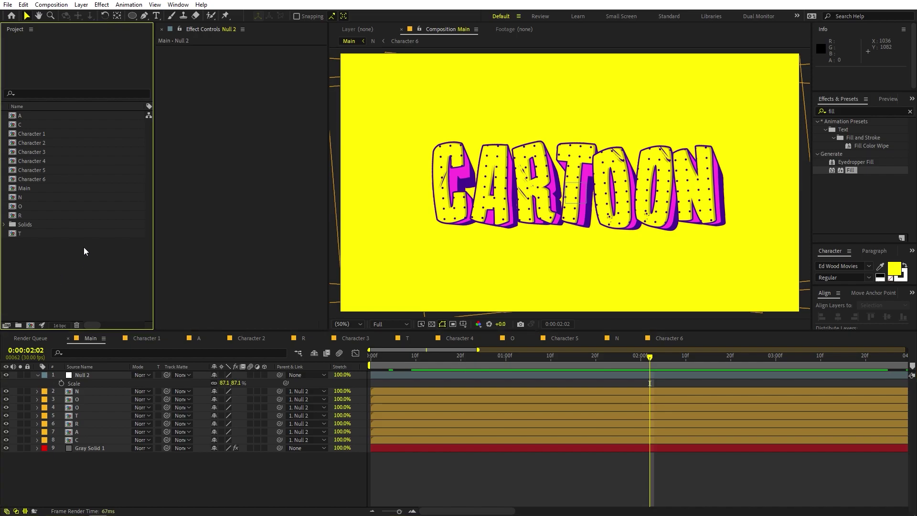
Step: With title/action safe guides on, draw a narrow purple wedge with the Pen tool from the composition center to above the frame
{"action": "left_click", "coordinate": [144, 17]}
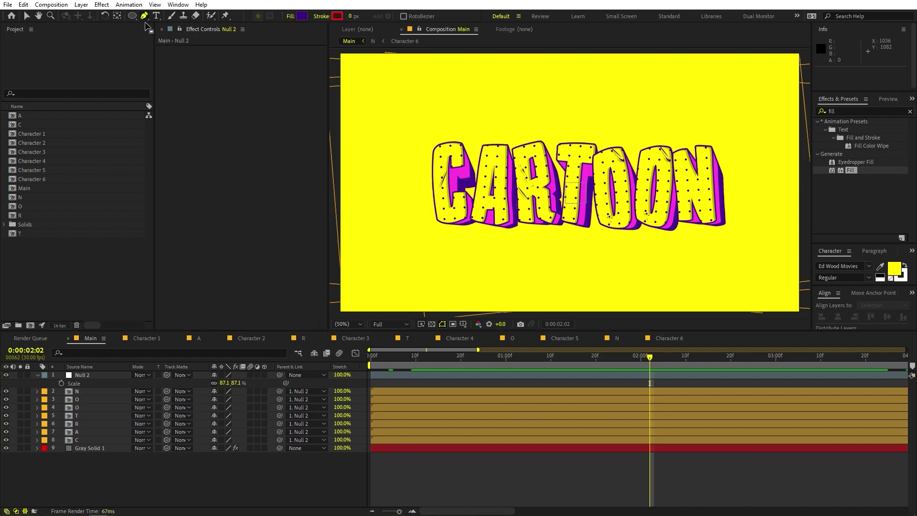
{"action": "left_click", "coordinate": [465, 323]}
{"action": "left_click", "coordinate": [507, 335]}
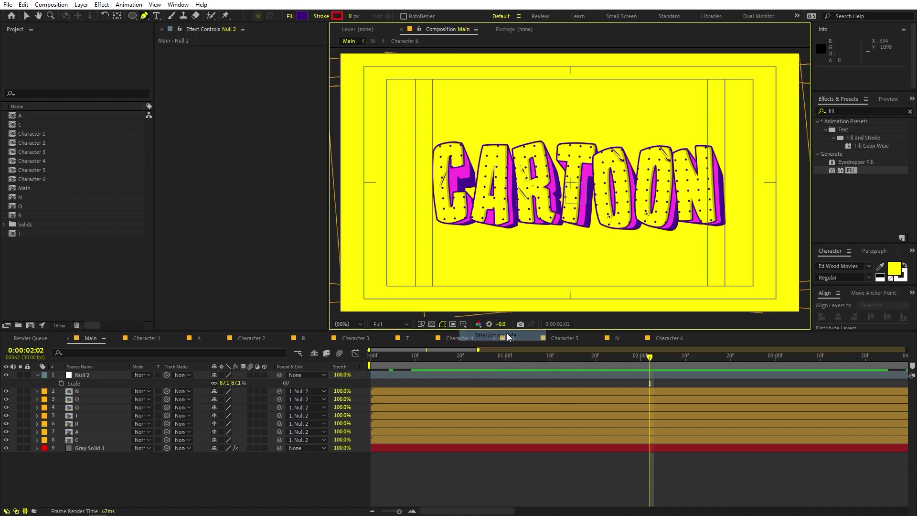
{"action": "scroll", "coordinate": [577, 201], "scroll_direction": "up", "scroll_amount": 6}
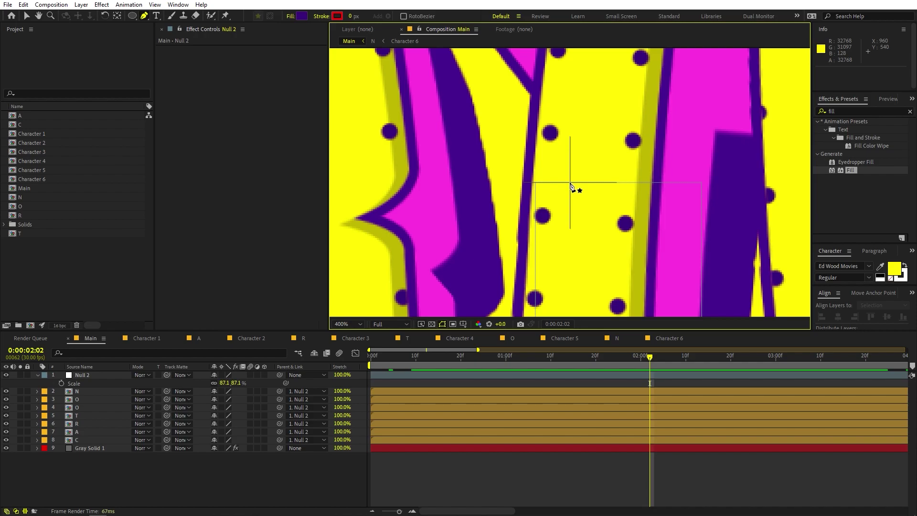
{"action": "left_click", "coordinate": [572, 186]}
{"action": "scroll", "coordinate": [576, 172], "scroll_direction": "down", "scroll_amount": 6}
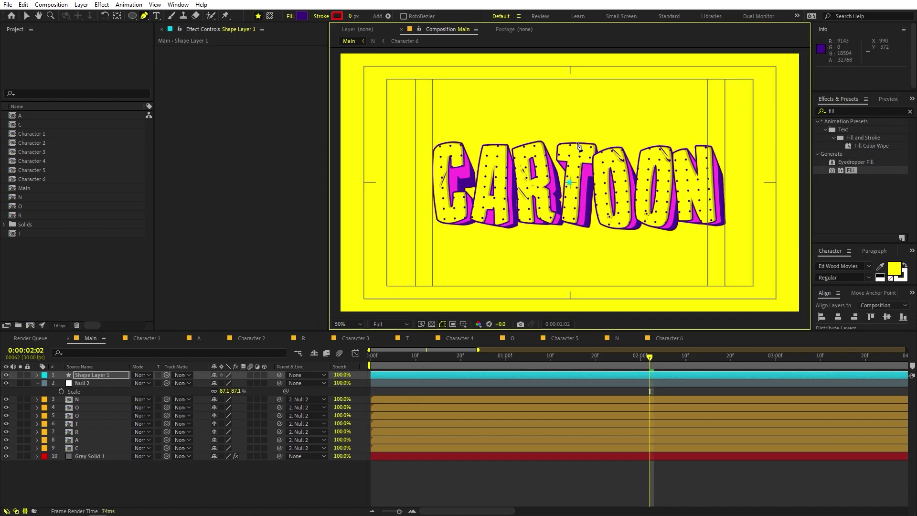
{"action": "scroll", "coordinate": [579, 146], "scroll_direction": "down", "scroll_amount": 2}
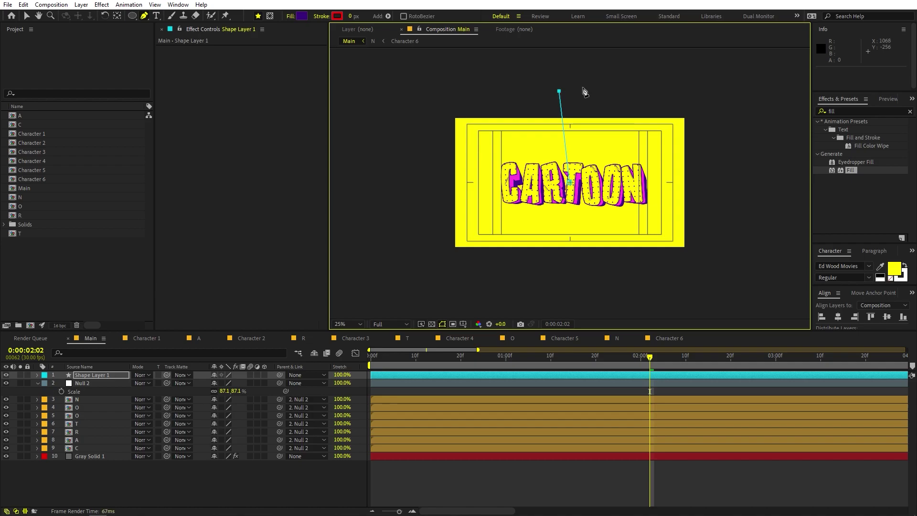
{"action": "left_click", "coordinate": [570, 182]}
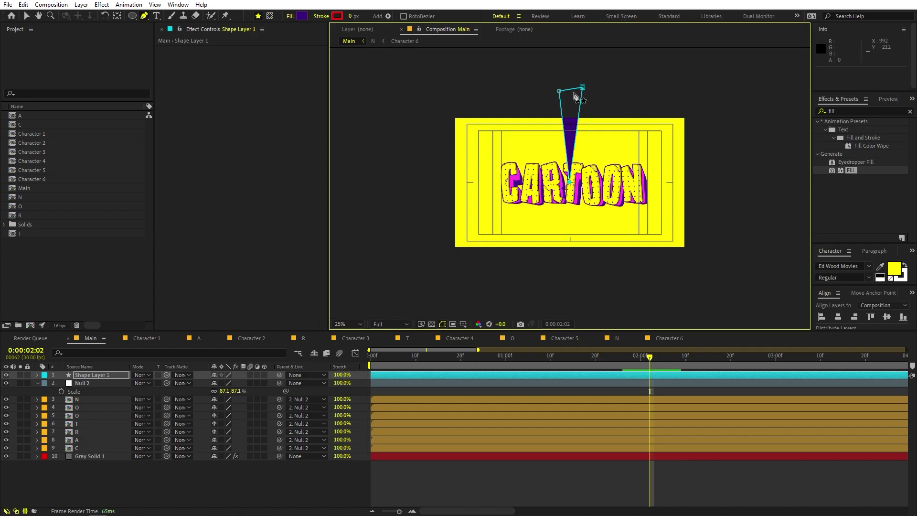
Step: Adjust the wedge's upper vertices so its outer edge above the frame is level
{"action": "scroll", "coordinate": [579, 88], "scroll_direction": "up", "scroll_amount": 4}
{"action": "left_click_drag", "start_coordinate": [545, 61], "coordinate": [512, 245]}
{"action": "scroll", "coordinate": [530, 265], "scroll_direction": "up", "scroll_amount": 2}
{"action": "key", "text": "g"}
{"action": "scroll", "coordinate": [512, 247], "scroll_direction": "down", "scroll_amount": 3}
{"action": "key", "text": "h"}
{"action": "scroll", "coordinate": [582, 198], "scroll_direction": "down", "scroll_amount": 2}
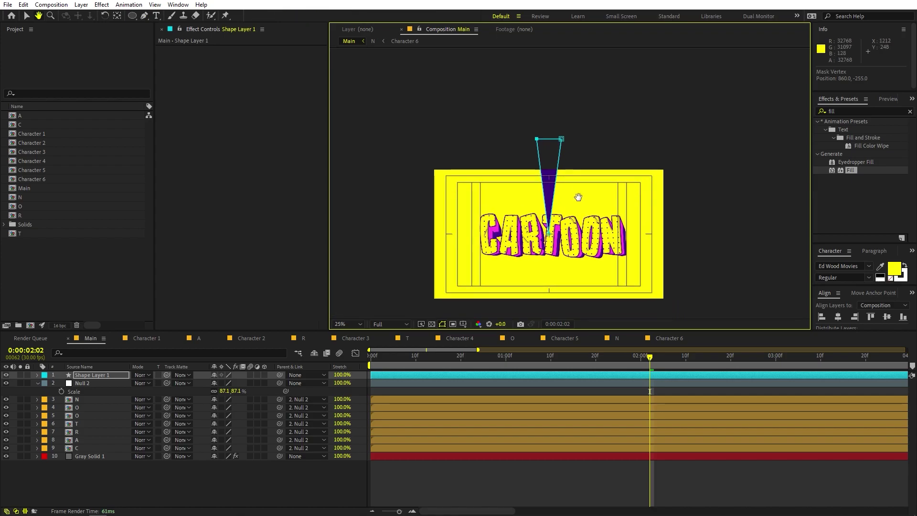
{"action": "key", "text": "g"}
Step: Add a Repeater to the wedge shape layer and set its copies to 8
{"action": "left_click", "coordinate": [37, 375]}
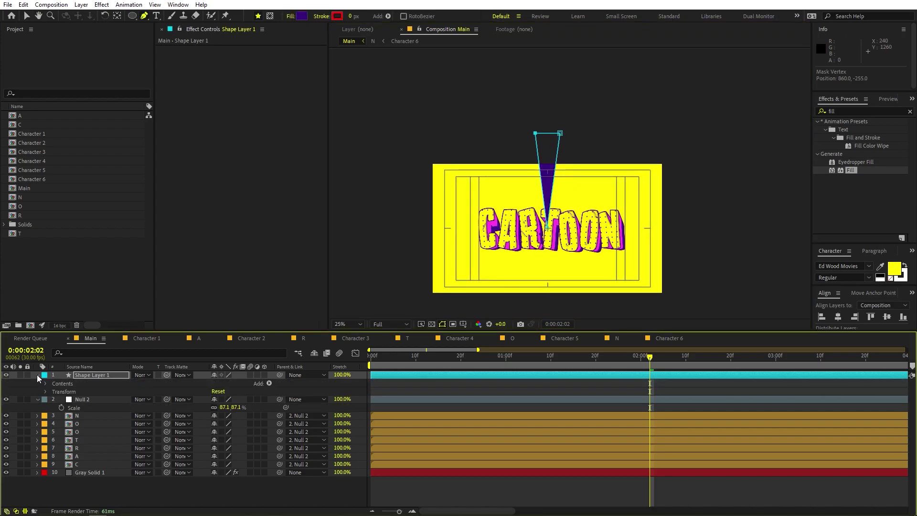
{"action": "left_click", "coordinate": [270, 383]}
{"action": "left_click", "coordinate": [318, 310]}
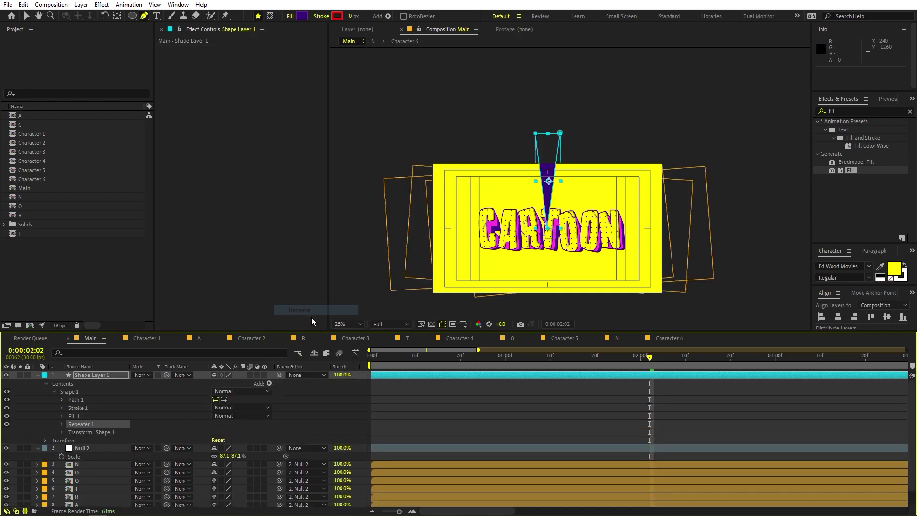
{"action": "left_click", "coordinate": [62, 424]}
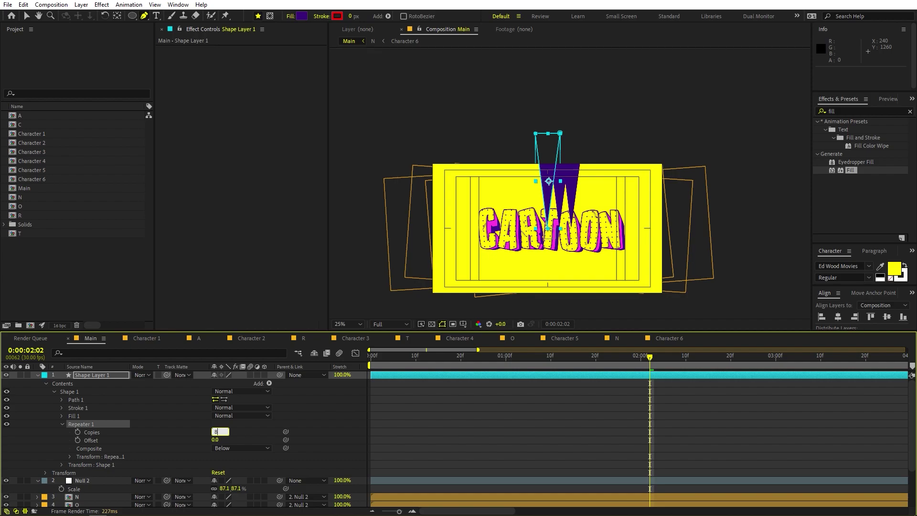
Step: Set the Repeater's transform position to 0, 0 and its rotation to 45° (360/8) to fan the wedges into a full circle
{"action": "left_click", "coordinate": [66, 457]}
{"action": "left_click", "coordinate": [70, 457]}
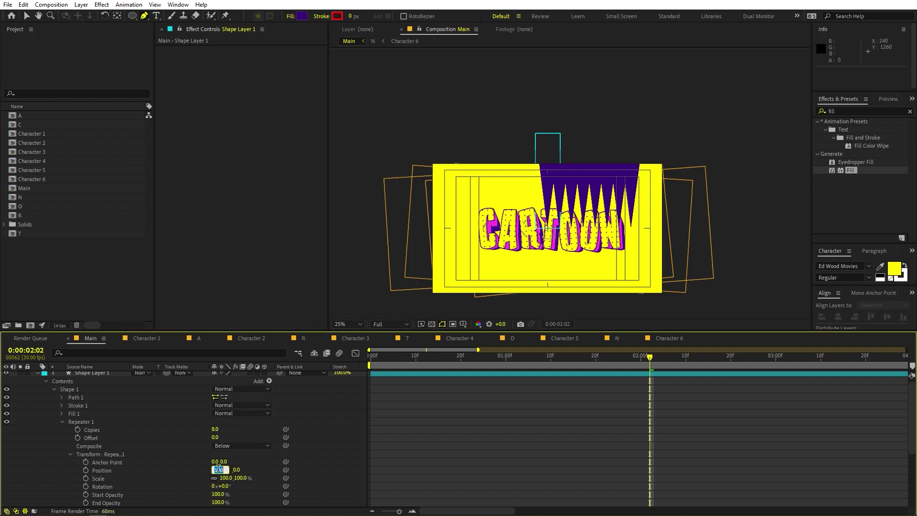
{"action": "type", "text": "0"}
{"action": "key", "text": "Return"}
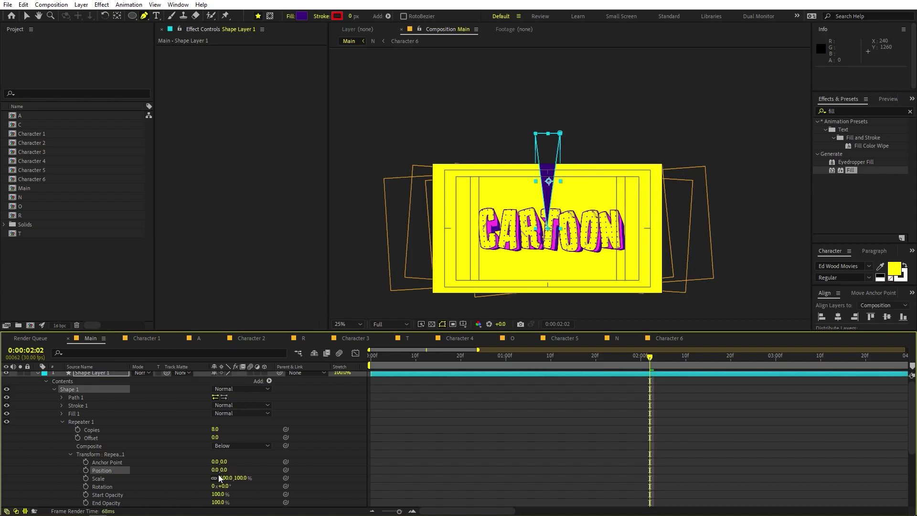
{"action": "left_click", "coordinate": [107, 487]}
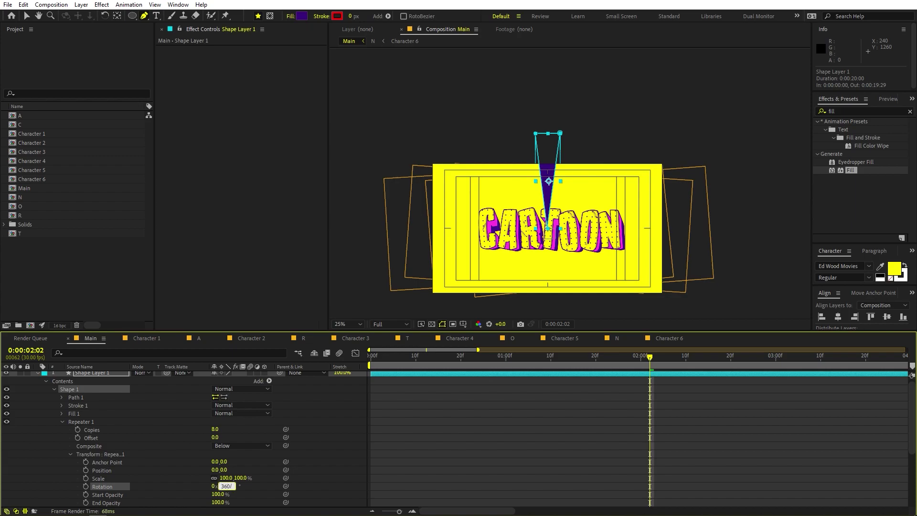
{"action": "left_click", "coordinate": [321, 456]}
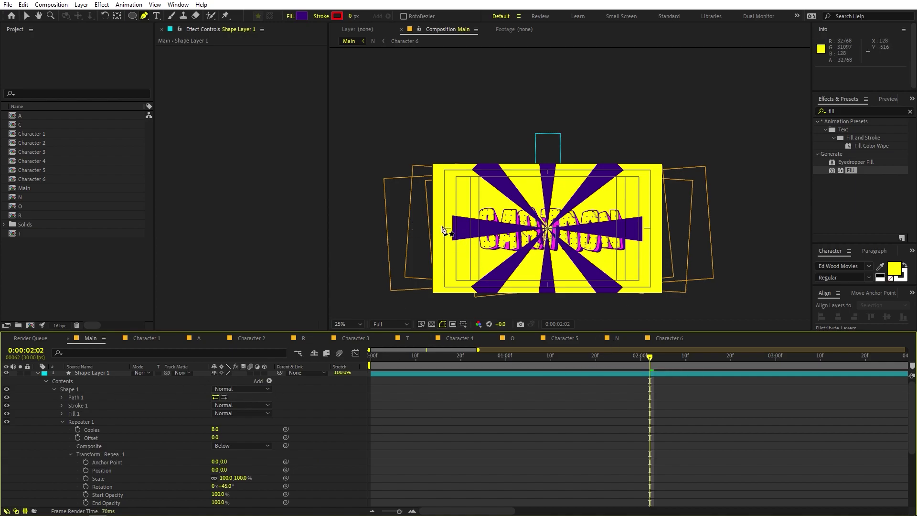
Step: Move both outer vertices of the wedge farther above the frame so the repeated rays reach the side edges
{"action": "left_click", "coordinate": [112, 373]}
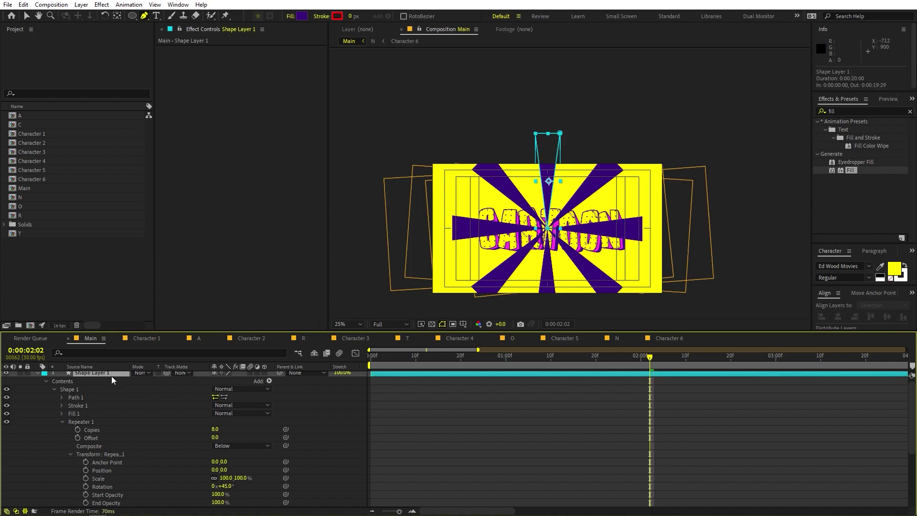
{"action": "left_click", "coordinate": [535, 135]}
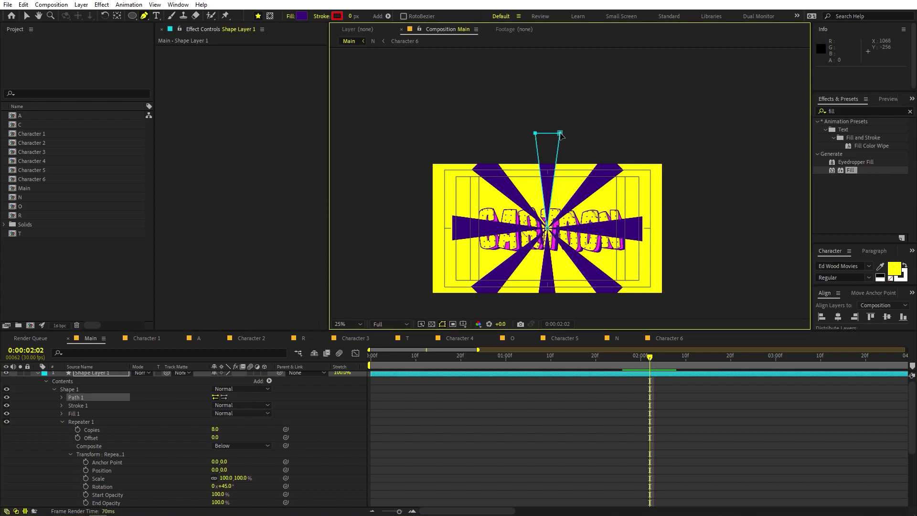
{"action": "left_click_drag", "start_coordinate": [561, 133], "coordinate": [557, 100]}
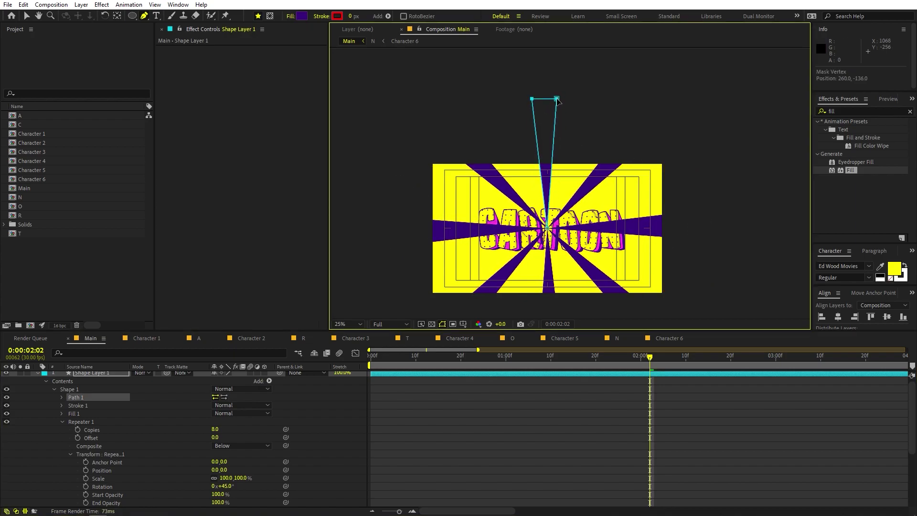
Step: Move Shape Layer 1's anchor point to the centre of the composition where the rays meet
{"action": "scroll", "coordinate": [554, 240], "scroll_direction": "up", "scroll_amount": 6}
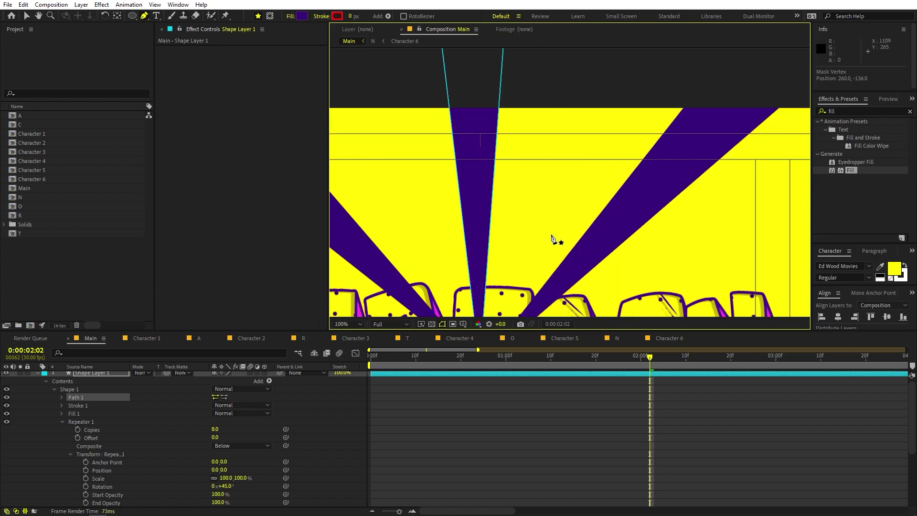
{"action": "left_click_drag", "start_coordinate": [533, 273], "coordinate": [670, 160]}
{"action": "scroll", "coordinate": [670, 160], "scroll_direction": "down", "scroll_amount": 2}
{"action": "scroll", "coordinate": [612, 188], "scroll_direction": "down", "scroll_amount": 1}
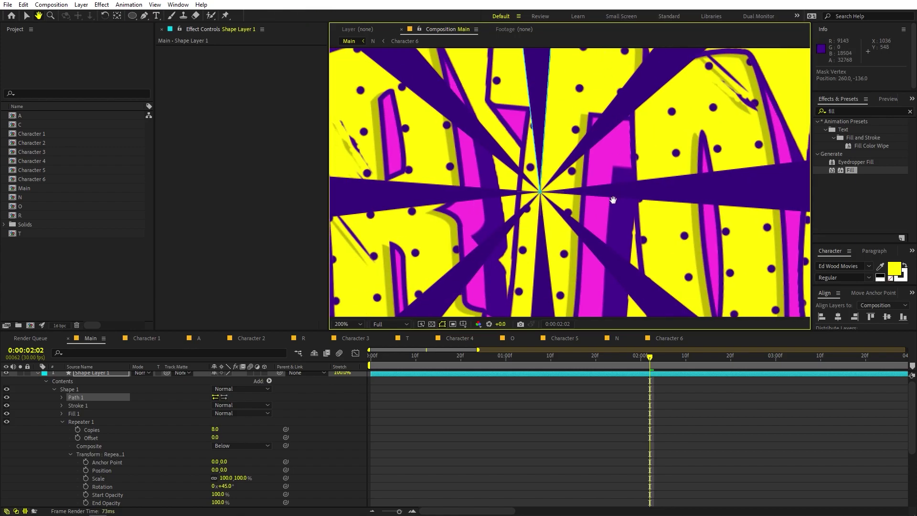
{"action": "key", "text": "g"}
{"action": "scroll", "coordinate": [658, 217], "scroll_direction": "down", "scroll_amount": 1}
{"action": "scroll", "coordinate": [659, 217], "scroll_direction": "down", "scroll_amount": 1}
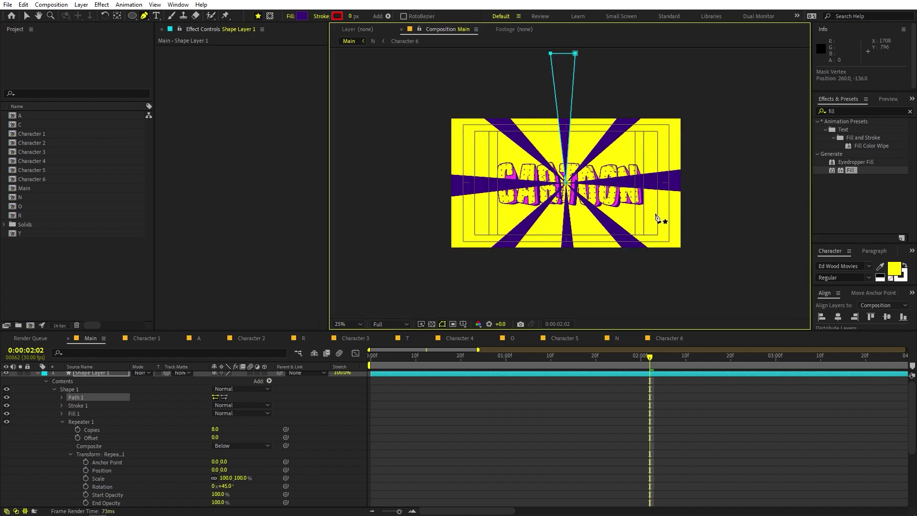
{"action": "scroll", "coordinate": [659, 219], "scroll_direction": "up", "scroll_amount": 1}
{"action": "left_click", "coordinate": [99, 371]}
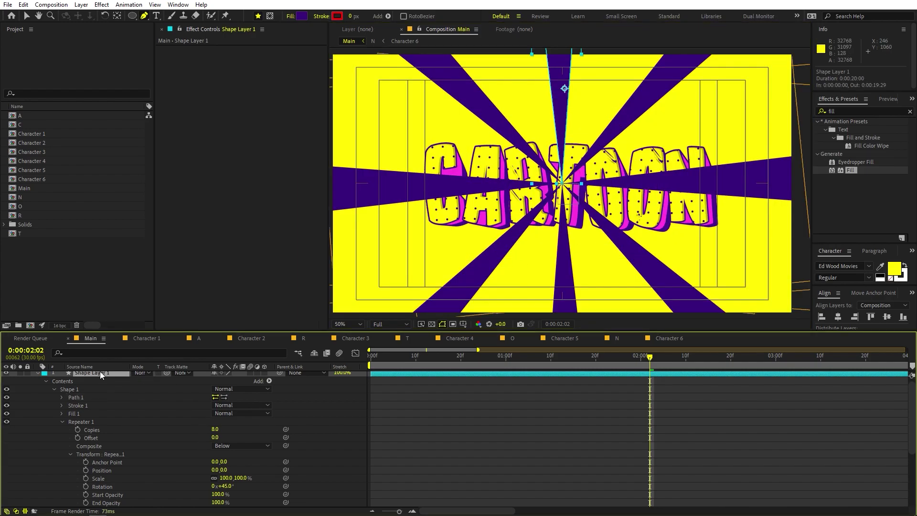
{"action": "left_click", "coordinate": [117, 17]}
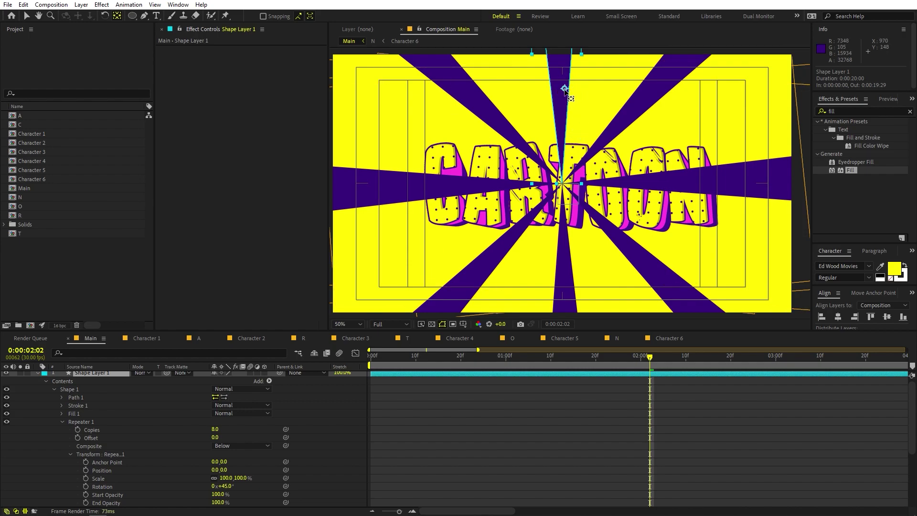
{"action": "mouse_move", "coordinate": [565, 90]}
{"action": "left_mouse_down"}
{"action": "mouse_move", "coordinate": [553, 109]}
{"action": "mouse_move", "coordinate": [564, 184]}
{"action": "left_mouse_up"}
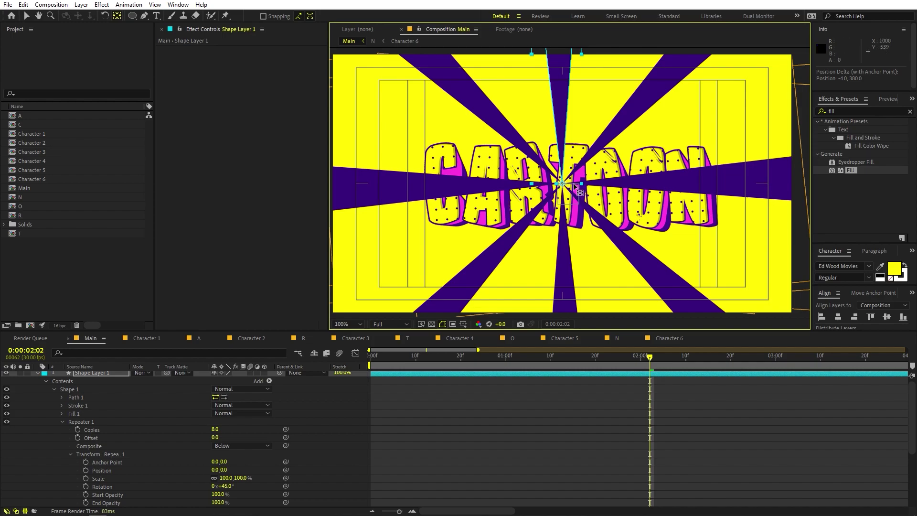
{"action": "key", "text": "slash"}
{"action": "key", "text": "shift+slash"}
Step: Collapse Shape Layer 1's contents and set a Rotation keyframe of 0° at the first frame
{"action": "left_click", "coordinate": [41, 376]}
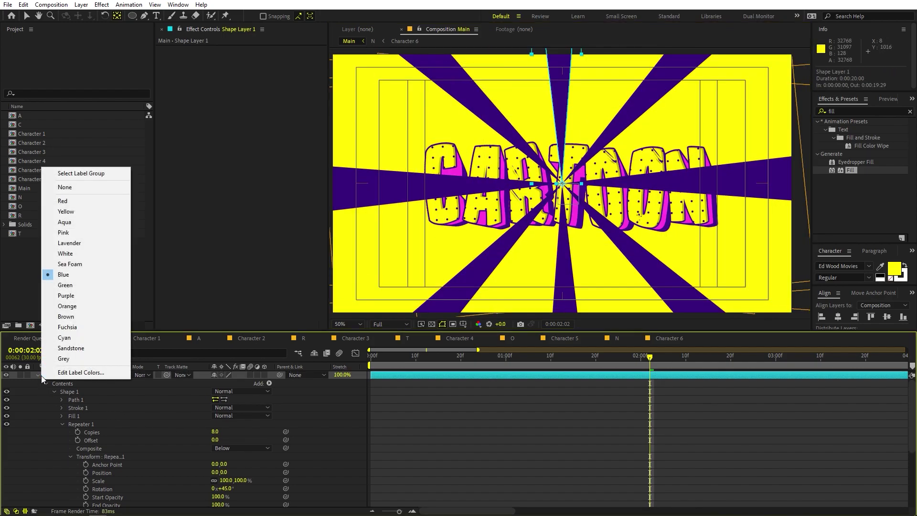
{"action": "left_click", "coordinate": [34, 377]}
{"action": "left_click", "coordinate": [38, 375]}
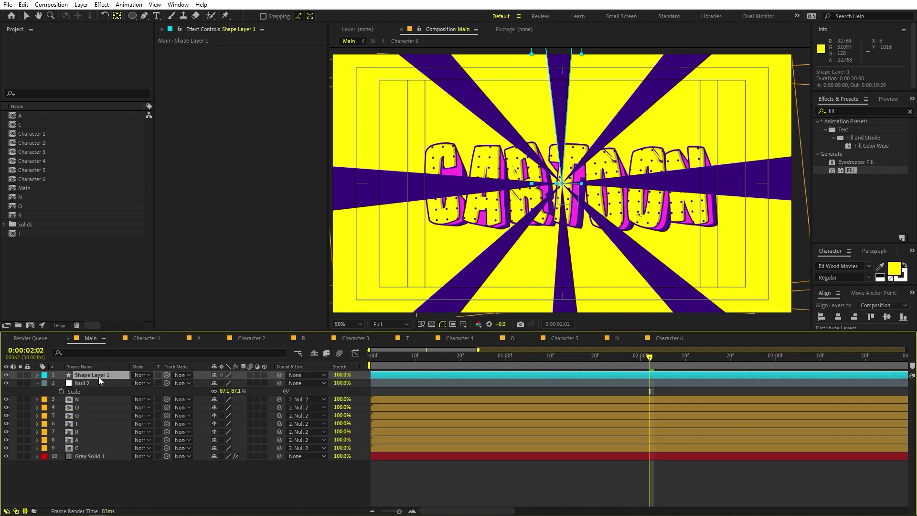
{"action": "key", "text": "r"}
{"action": "key", "text": "Home"}
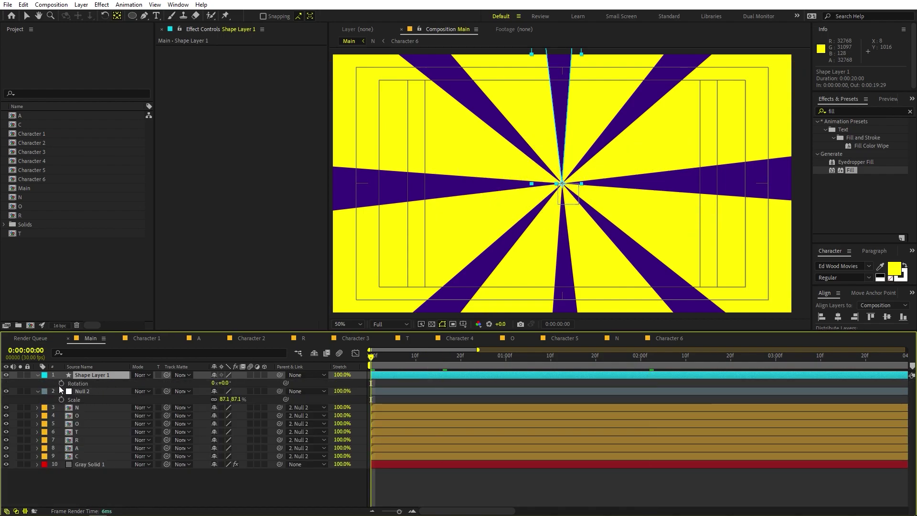
{"action": "key", "text": "alt+shift+r"}
Step: Keyframe Shape Layer 1's rotation to one full revolution at the composition's last frame, 0:00:19:29
{"action": "left_click_drag", "start_coordinate": [492, 363], "coordinate": [721, 356]}
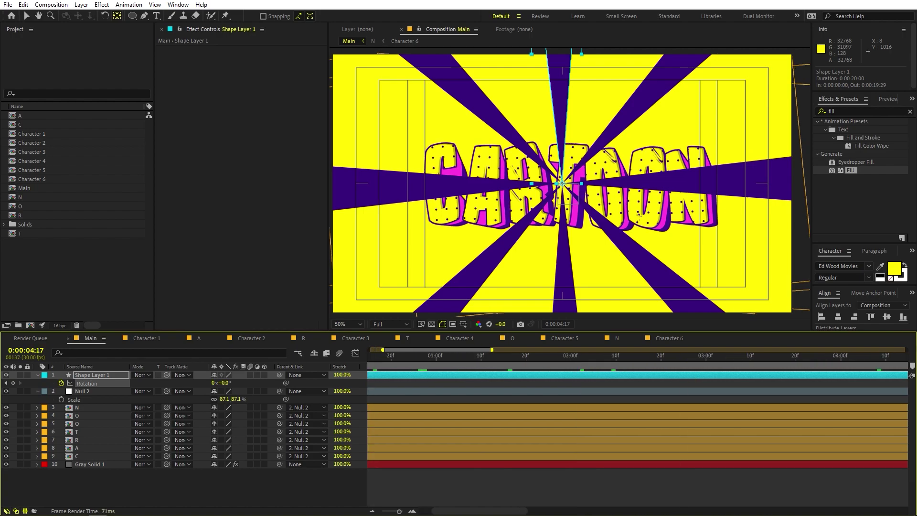
{"action": "key", "text": "semicolon"}
{"action": "key", "text": "space"}
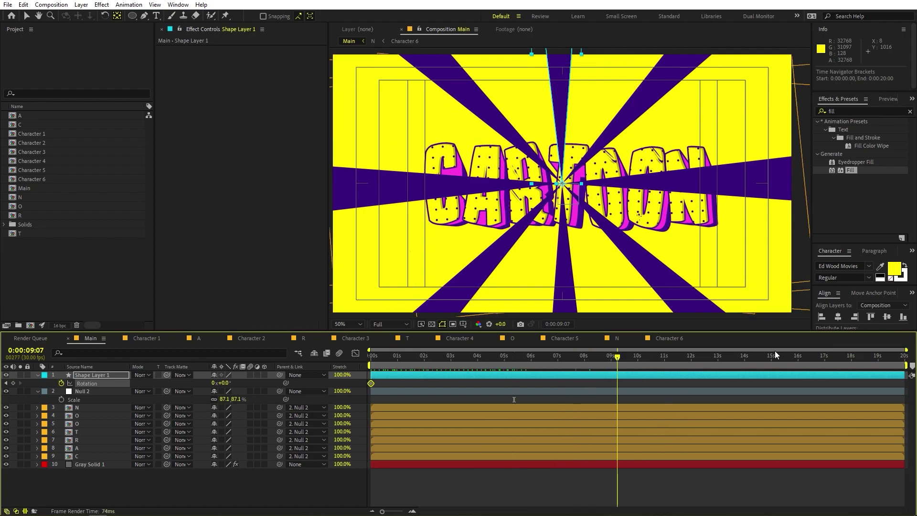
{"action": "key", "text": "End"}
{"action": "left_click", "coordinate": [213, 382]}
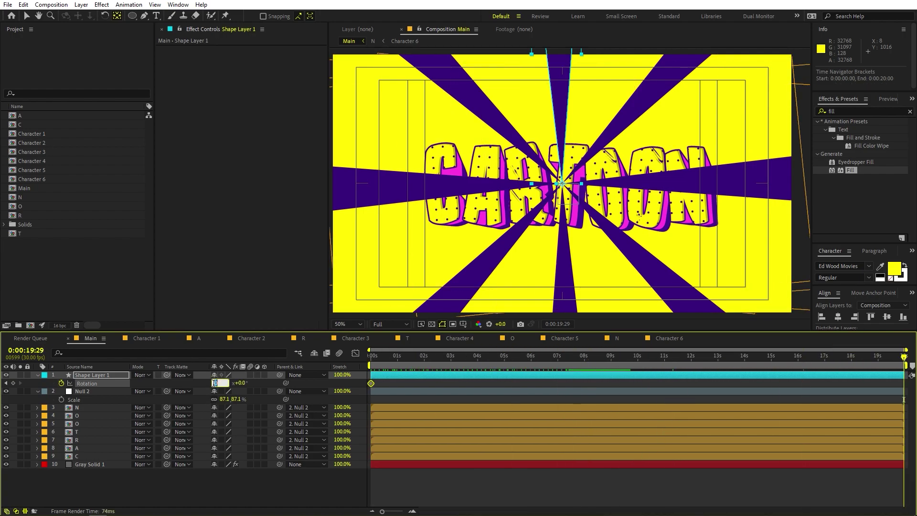
{"action": "type", "text": "1"}
{"action": "left_click", "coordinate": [443, 488]}
Step: Preview the spinning rays and move Shape Layer 1 below all letter layers, directly above Gray Solid 1
{"action": "key", "text": "space"}
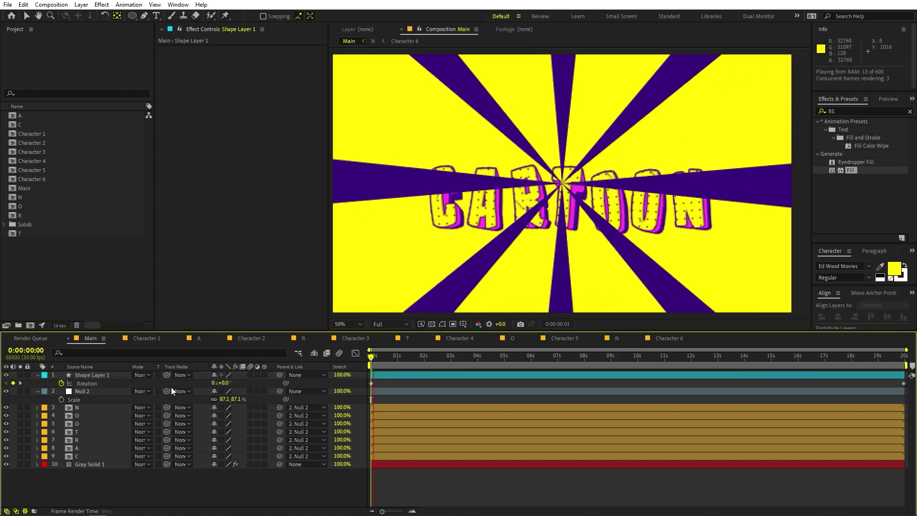
{"action": "left_click_drag", "start_coordinate": [103, 375], "coordinate": [105, 459]}
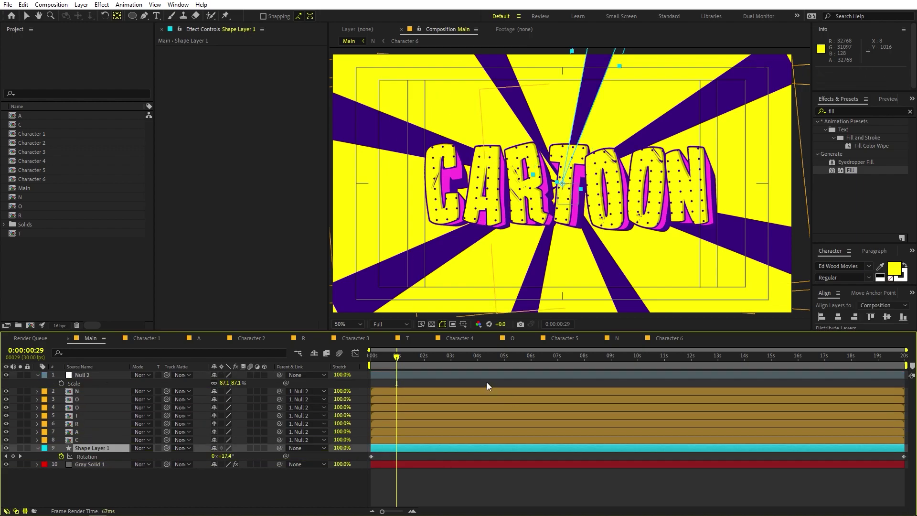
Step: At the first frame, move the wedge's two outer vertices slightly farther above the frame
{"action": "mouse_move", "coordinate": [366, 286]}
{"action": "left_mouse_down"}
{"action": "mouse_move", "coordinate": [437, 239]}
{"action": "mouse_move", "coordinate": [423, 262]}
{"action": "left_mouse_up"}
{"action": "scroll", "coordinate": [432, 247], "scroll_direction": "down", "scroll_amount": 4}
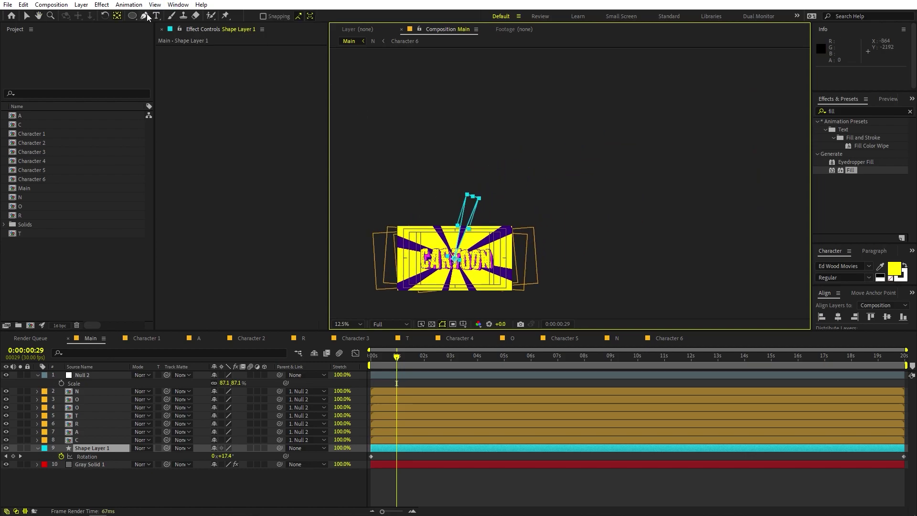
{"action": "left_click", "coordinate": [144, 16]}
{"action": "left_click_drag", "start_coordinate": [395, 358], "coordinate": [371, 356]}
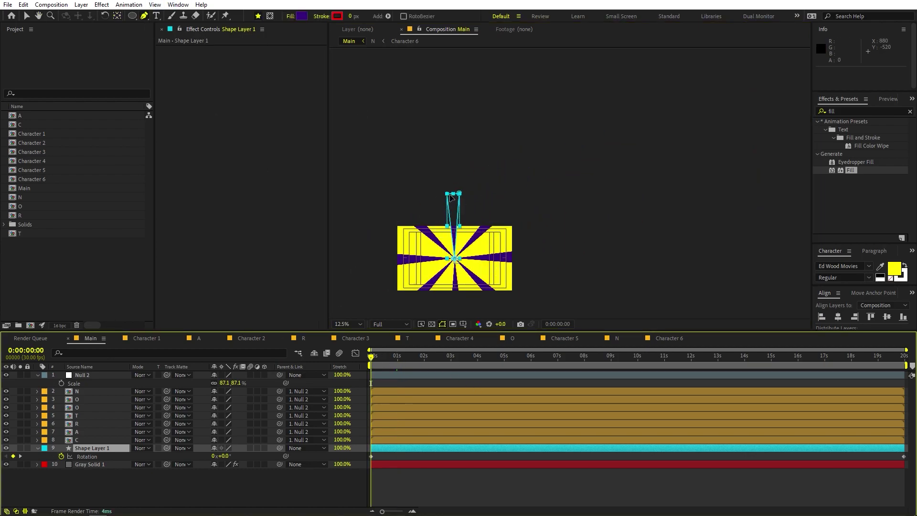
{"action": "left_click", "coordinate": [452, 194]}
{"action": "key", "text": "ctrl+z"}
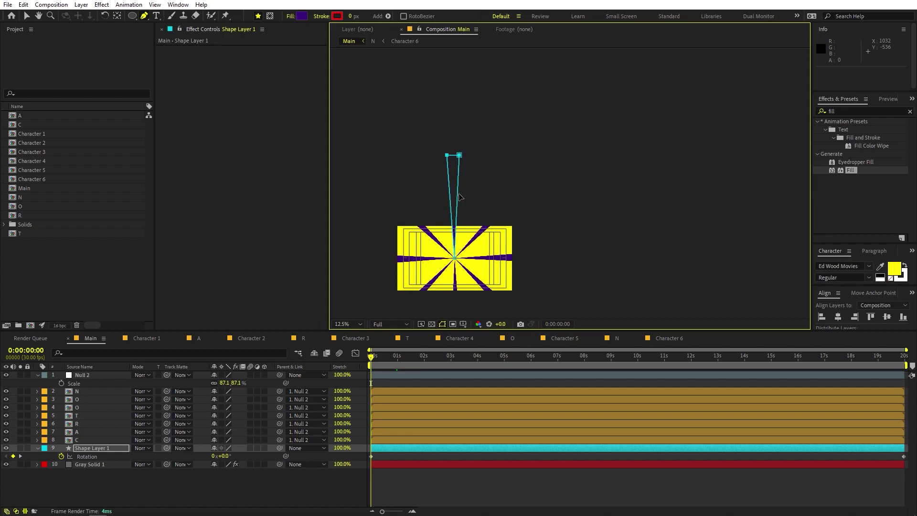
{"action": "key", "text": "ctrl+shift+z"}
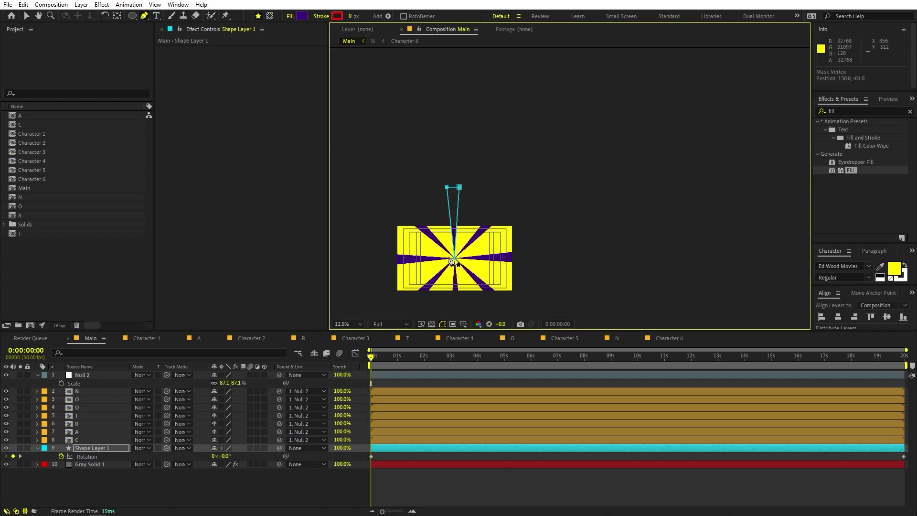
Step: Spread the wedge's two outer vertices apart symmetrically to make all the rays wider
{"action": "scroll", "coordinate": [451, 260], "scroll_direction": "up", "scroll_amount": 3}
{"action": "key", "text": "h"}
{"action": "left_click_drag", "start_coordinate": [358, 212], "coordinate": [439, 194]}
{"action": "key", "text": "g"}
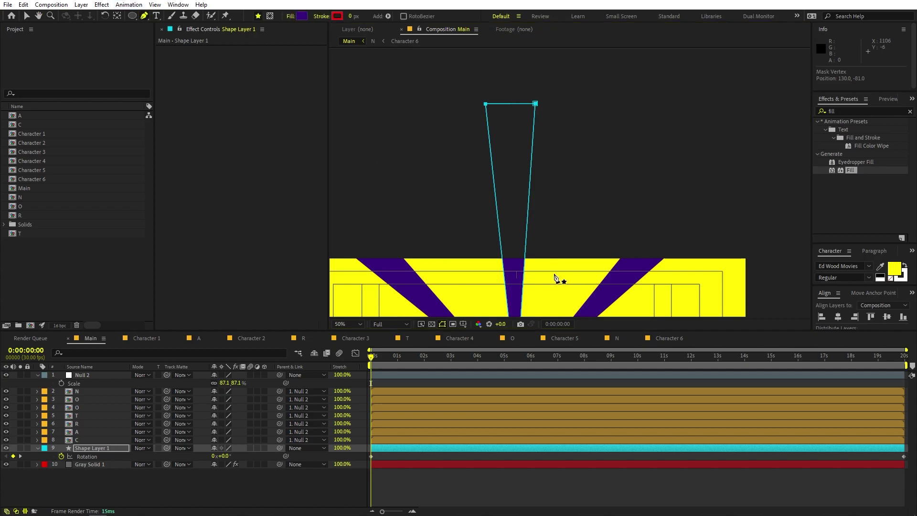
{"action": "left_click", "coordinate": [421, 448]}
{"action": "left_click", "coordinate": [536, 103]}
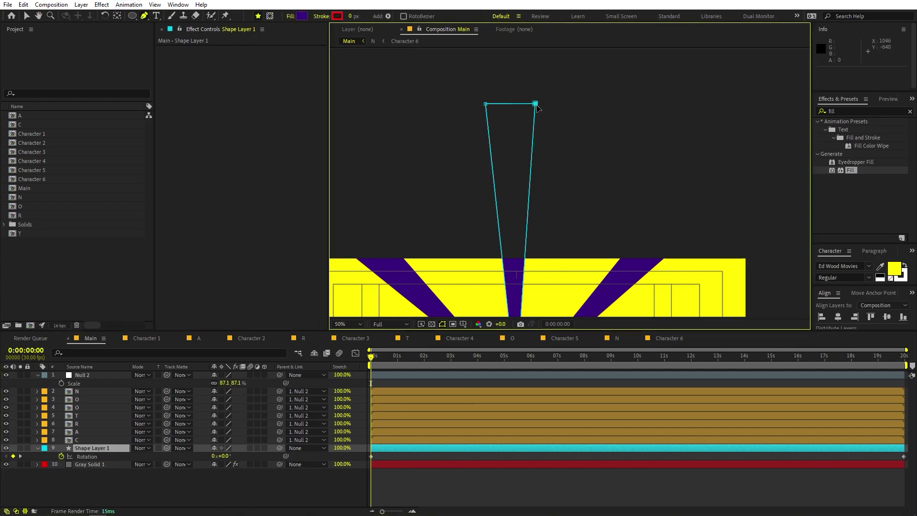
{"action": "left_click_drag", "start_coordinate": [538, 103], "coordinate": [551, 106]}
{"action": "left_click_drag", "start_coordinate": [487, 105], "coordinate": [472, 107]}
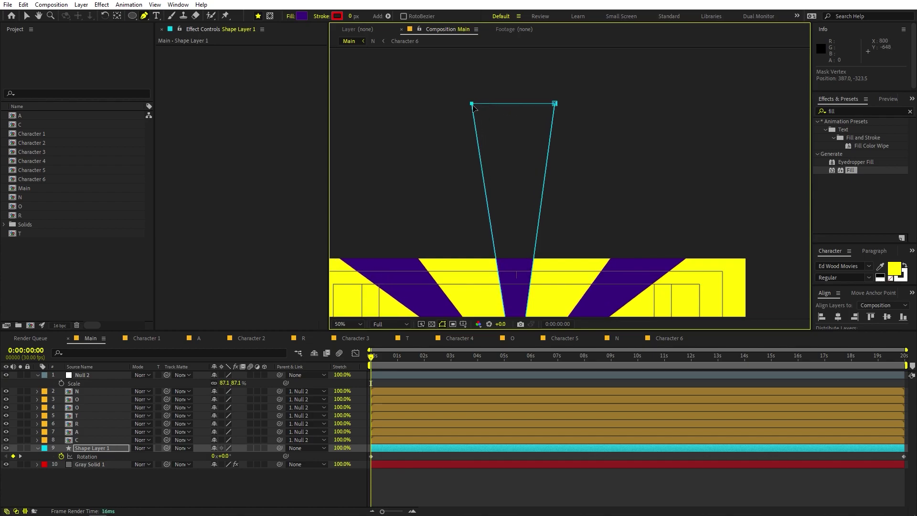
Step: Fit the composition in the viewer and preview the widened rays rotating behind the title
{"action": "scroll", "coordinate": [506, 162], "scroll_direction": "down", "scroll_amount": 2}
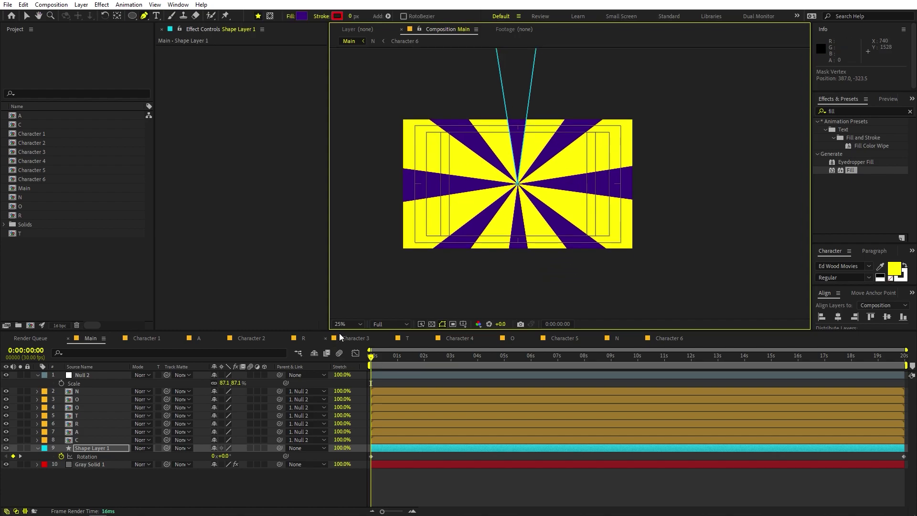
{"action": "left_click", "coordinate": [359, 325]}
{"action": "left_click", "coordinate": [367, 346]}
{"action": "left_click", "coordinate": [447, 475]}
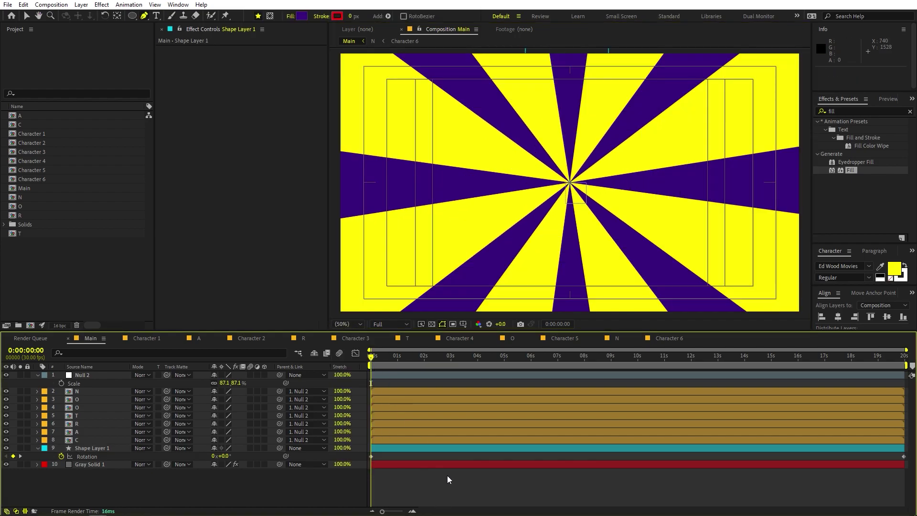
{"action": "key", "text": "space"}
{"action": "key", "text": "space"}
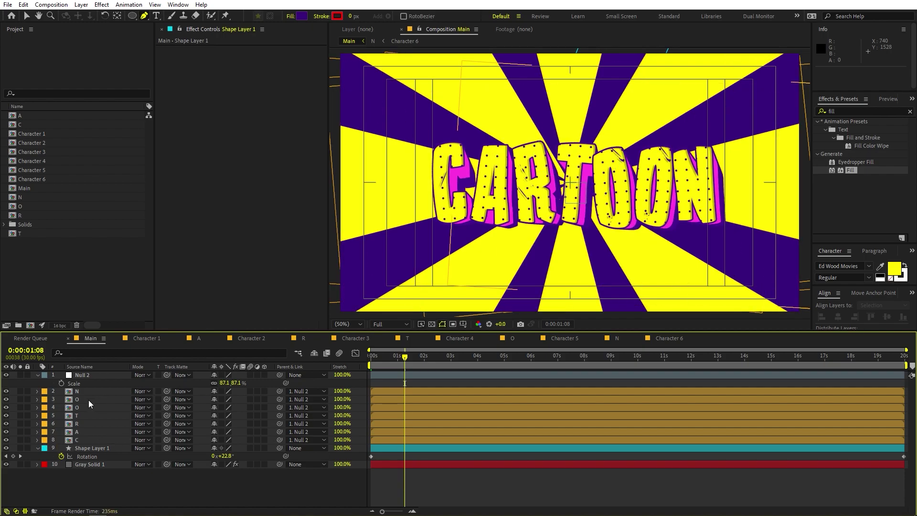
Step: Stagger the A, R, T, O, O and N layers in two-frame increments, starting A at frame 2 and N at frame 12
{"action": "key", "text": "Home"}
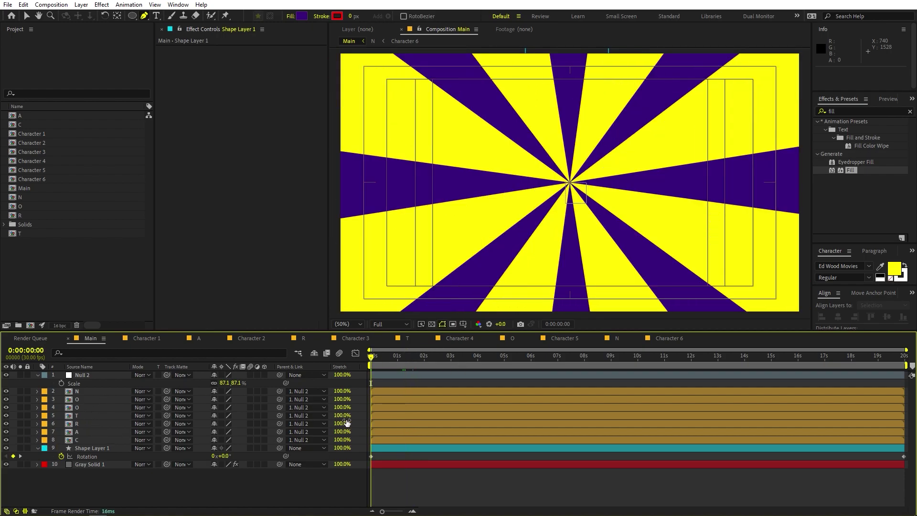
{"action": "left_click_drag", "start_coordinate": [382, 512], "coordinate": [403, 512]}
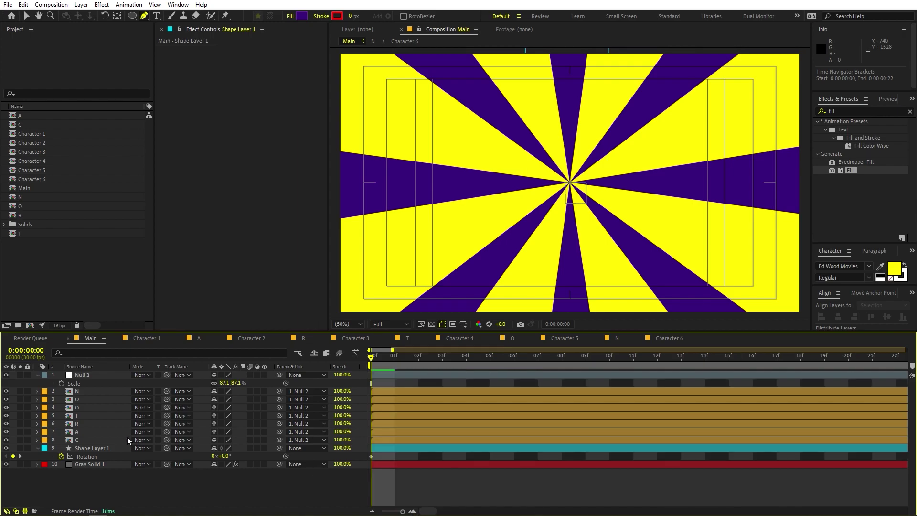
{"action": "left_click", "coordinate": [90, 432]}
{"action": "left_click", "coordinate": [401, 394], "text": "shift"}
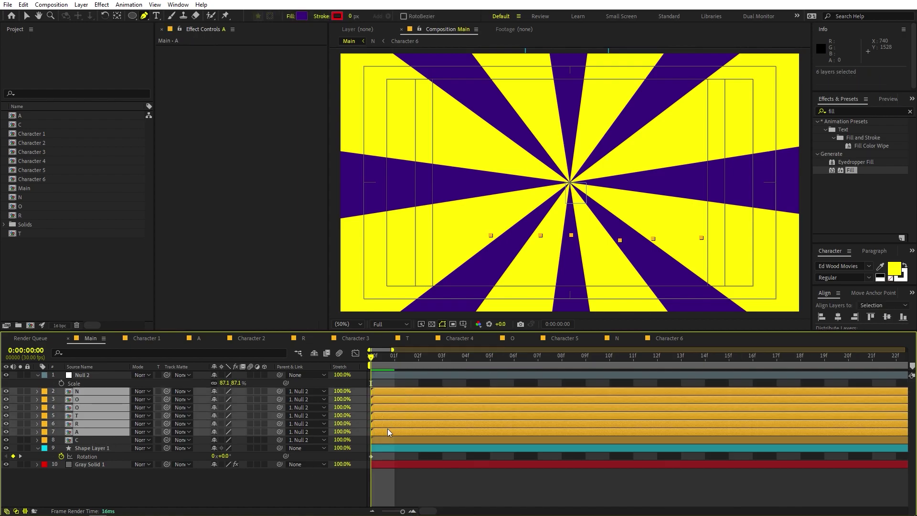
{"action": "left_click_drag", "start_coordinate": [387, 431], "coordinate": [601, 406]}
{"action": "left_click", "coordinate": [438, 431], "text": "ctrl"}
{"action": "left_click", "coordinate": [480, 423], "text": "ctrl"}
{"action": "left_click", "coordinate": [519, 416], "text": "ctrl"}
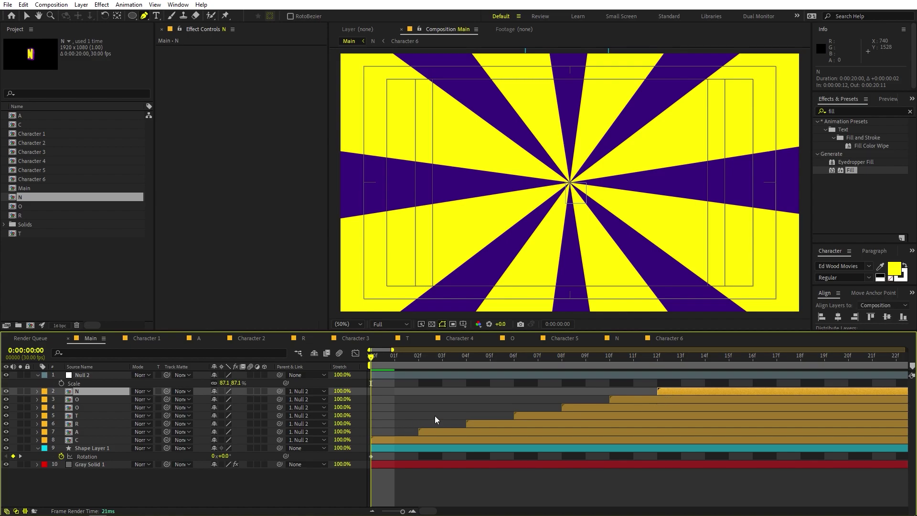
Step: Show the full timeline and play back the staggered letter animation over the rotating rays
{"action": "key", "text": "semicolon"}
{"action": "key", "text": "space"}
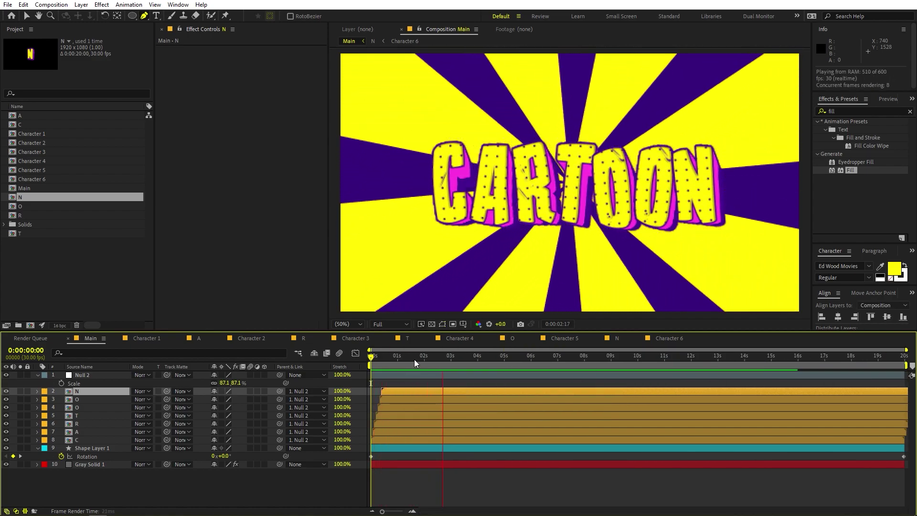
{"action": "key", "text": "space"}
Step: Apply the Fill effect to Shape Layer 1 and set its colour to pale cream (FFFDD7)
{"action": "left_click", "coordinate": [94, 448]}
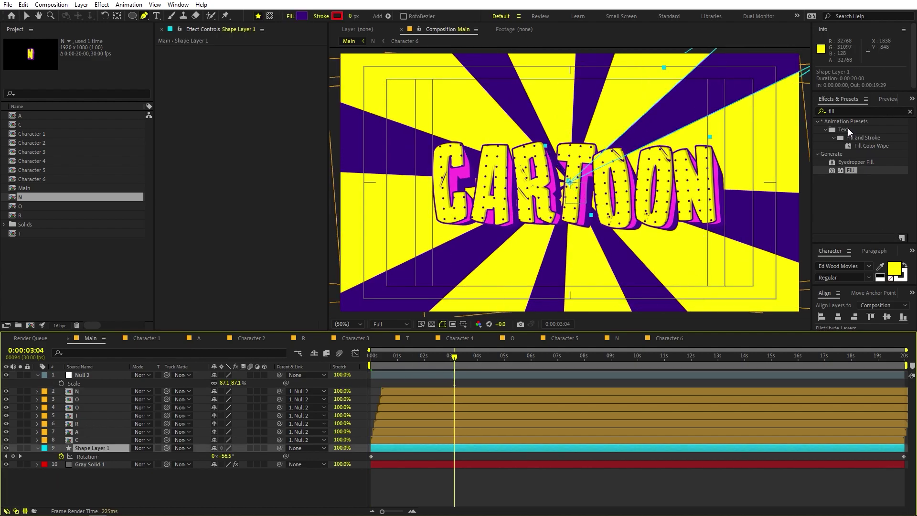
{"action": "left_click_drag", "start_coordinate": [844, 169], "coordinate": [177, 447]}
{"action": "left_click_drag", "start_coordinate": [90, 445], "coordinate": [92, 446]}
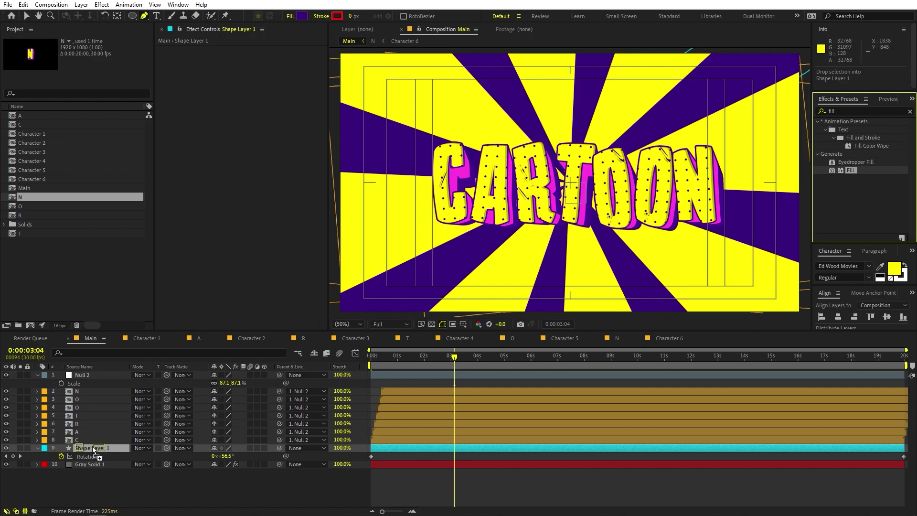
{"action": "left_click", "coordinate": [441, 106]}
{"action": "left_click", "coordinate": [254, 75]}
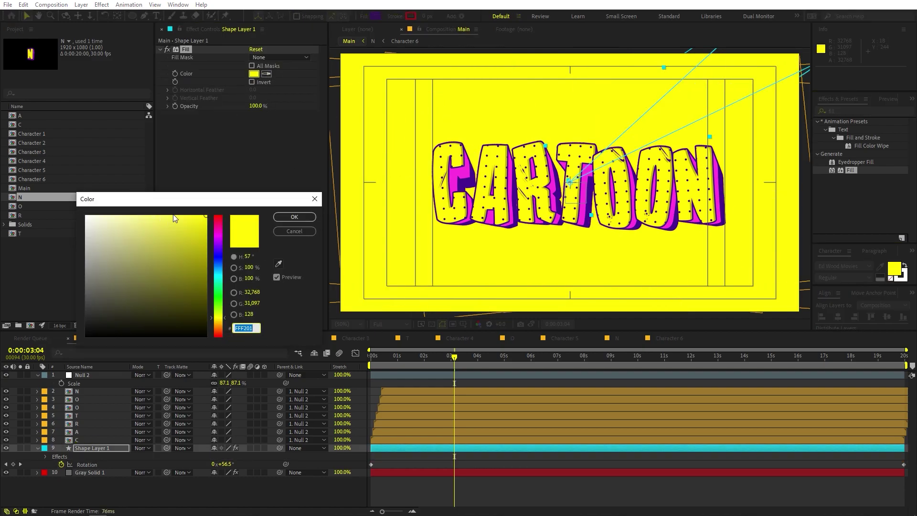
{"action": "mouse_move", "coordinate": [137, 214]}
{"action": "left_mouse_down"}
{"action": "mouse_move", "coordinate": [146, 212]}
{"action": "mouse_move", "coordinate": [132, 210]}
{"action": "left_mouse_up"}
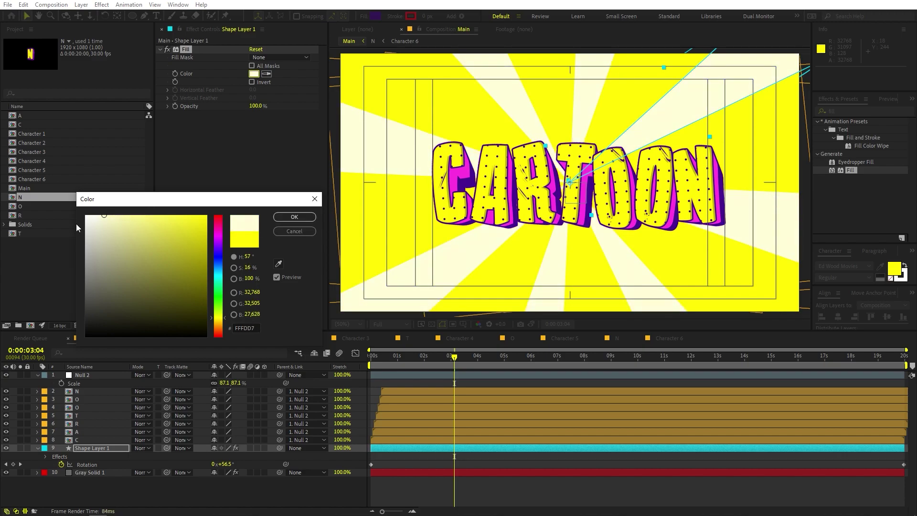
{"action": "left_click", "coordinate": [295, 217]}
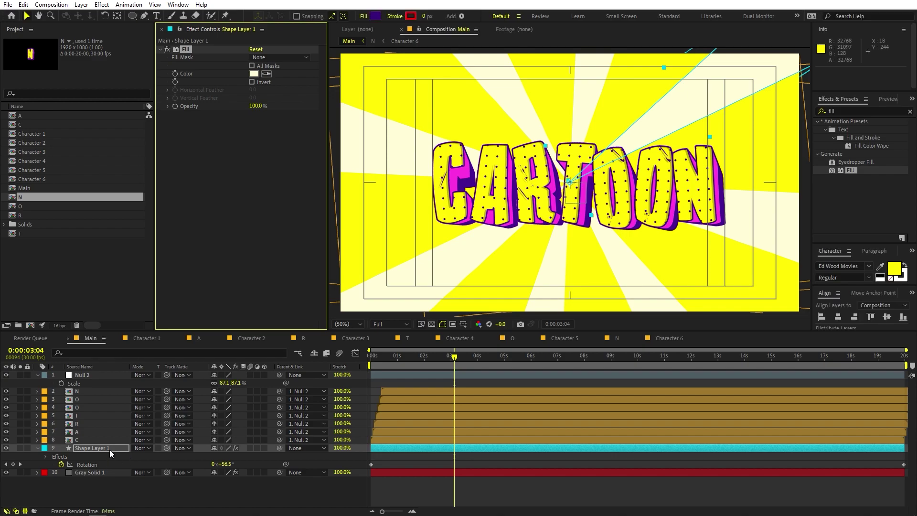
Step: Apply a Drop Shadow effect to the N letter layer with distance 30 and opacity 12%
{"action": "left_click", "coordinate": [110, 449]}
{"action": "double_click", "coordinate": [858, 112]}
{"action": "type", "text": "drop"}
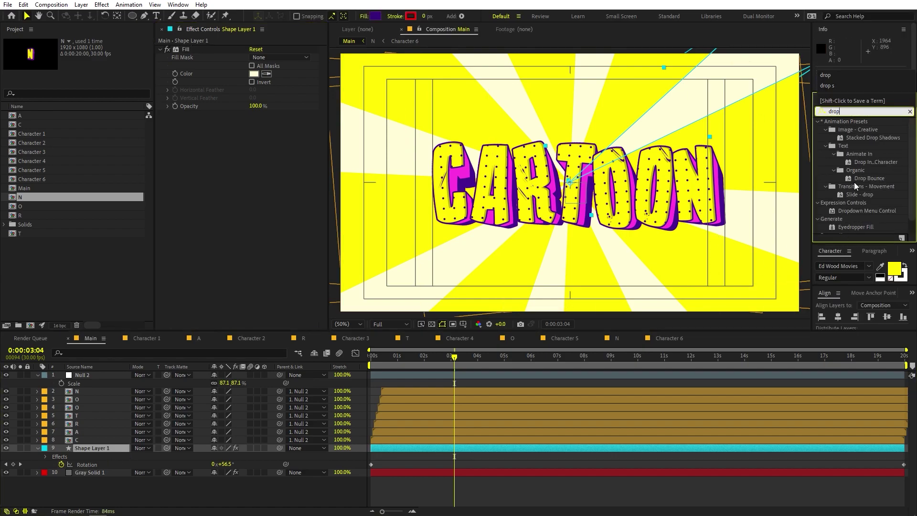
{"action": "scroll", "coordinate": [854, 183], "scroll_direction": "down", "scroll_amount": 1}
{"action": "left_click_drag", "start_coordinate": [861, 228], "coordinate": [88, 392]}
{"action": "scroll", "coordinate": [716, 167], "scroll_direction": "up", "scroll_amount": 2}
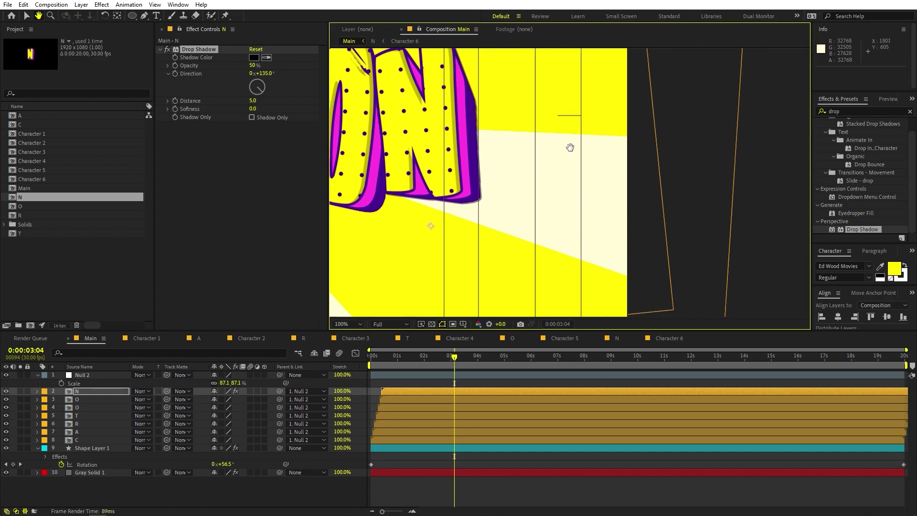
{"action": "left_click_drag", "start_coordinate": [574, 153], "coordinate": [634, 189]}
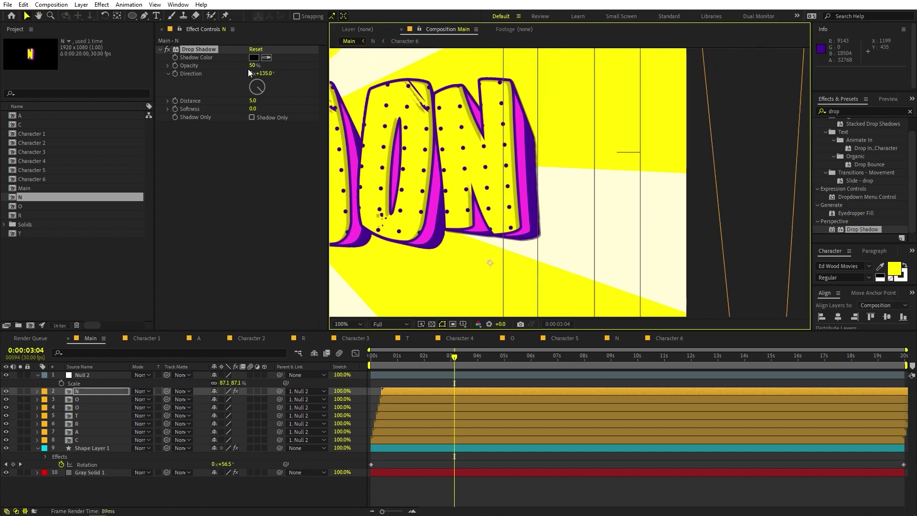
{"action": "left_click_drag", "start_coordinate": [252, 101], "coordinate": [268, 105]}
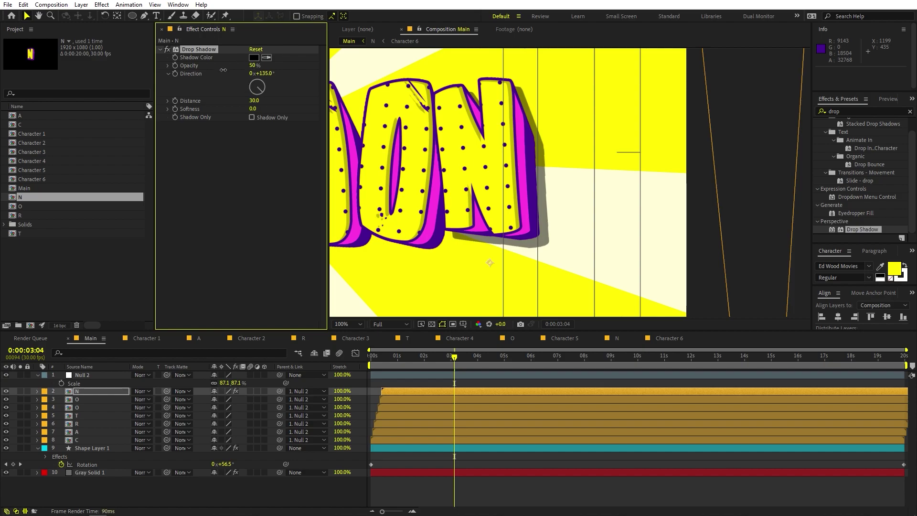
{"action": "left_click_drag", "start_coordinate": [223, 69], "coordinate": [212, 72]}
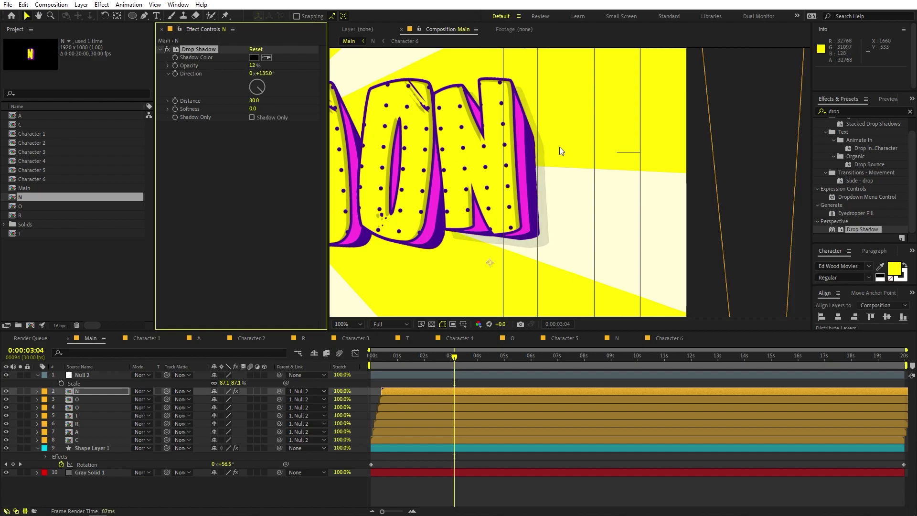
Step: Paste the N layer's Drop Shadow onto the O, O, T, R, A and C letter layers
{"action": "left_click", "coordinate": [93, 400]}
{"action": "left_click", "coordinate": [92, 441], "text": "shift"}
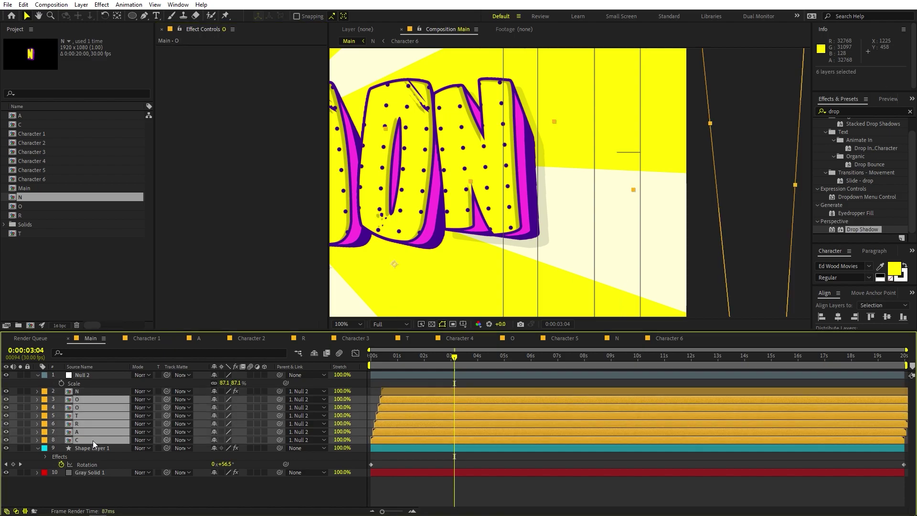
{"action": "key", "text": "ctrl+v"}
{"action": "key", "text": "comma"}
{"action": "key", "text": "comma"}
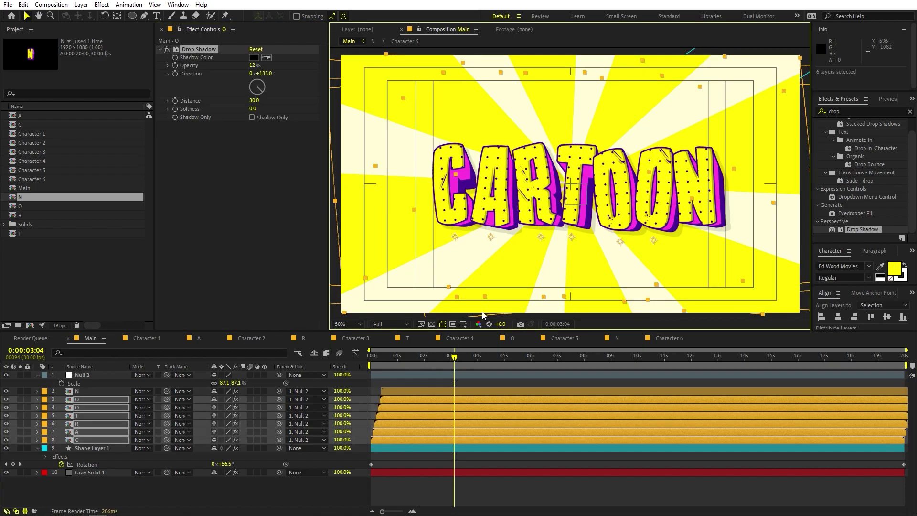
Step: Paste the Drop Shadow onto the sunburst Shape Layer 1 and set its opacity to 6%
{"action": "left_click", "coordinate": [104, 448]}
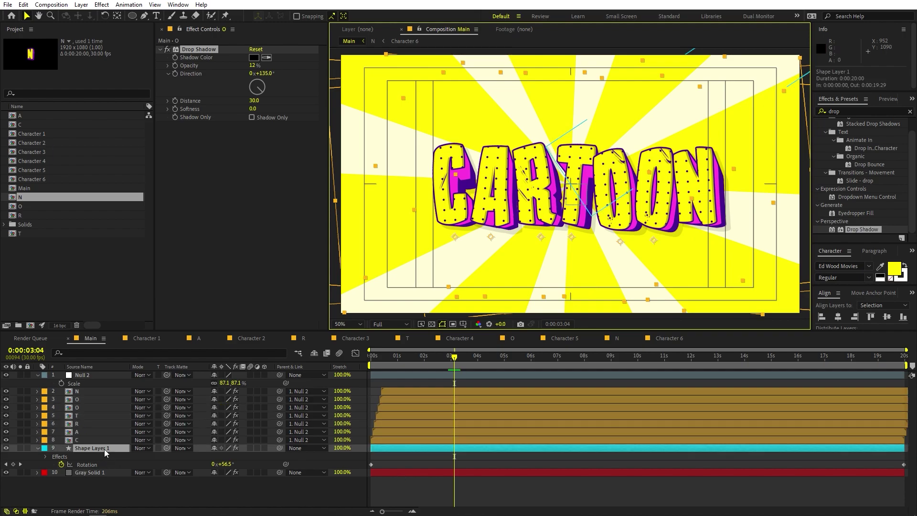
{"action": "key", "text": "ctrl+v"}
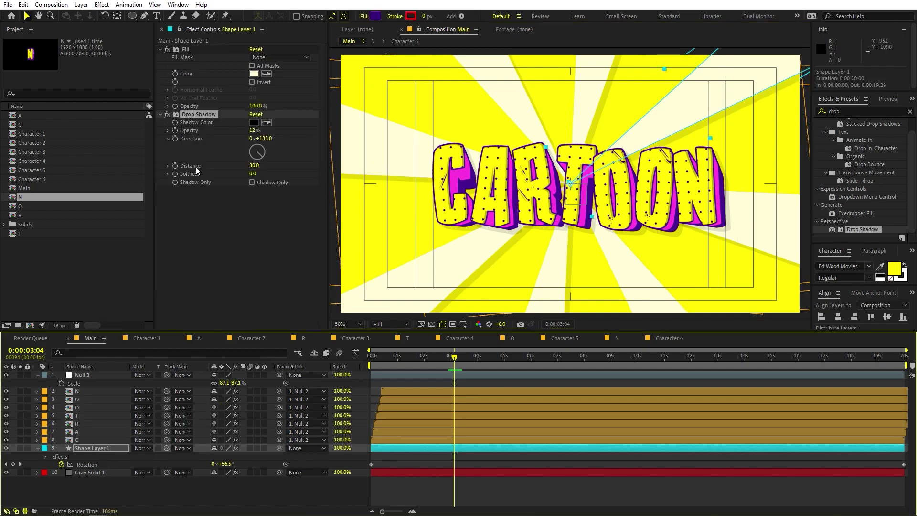
{"action": "left_click_drag", "start_coordinate": [254, 131], "coordinate": [203, 138]}
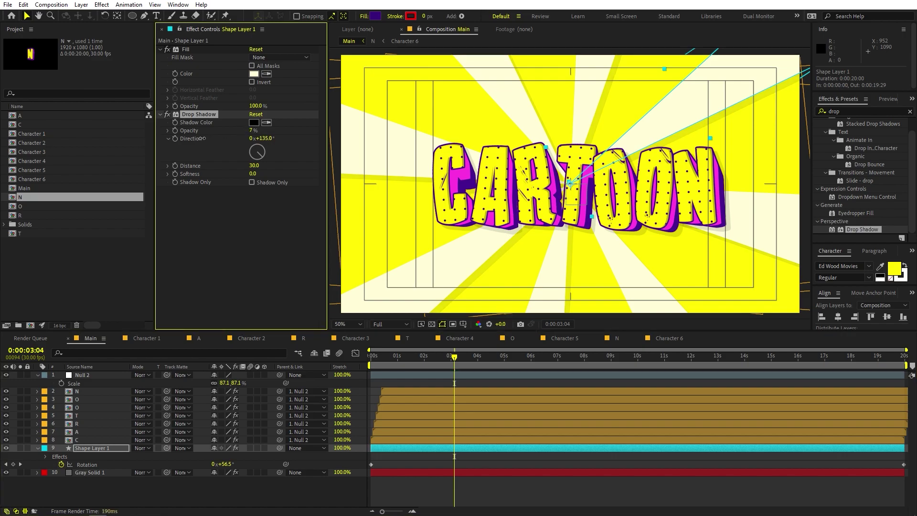
{"action": "left_click", "coordinate": [529, 489]}
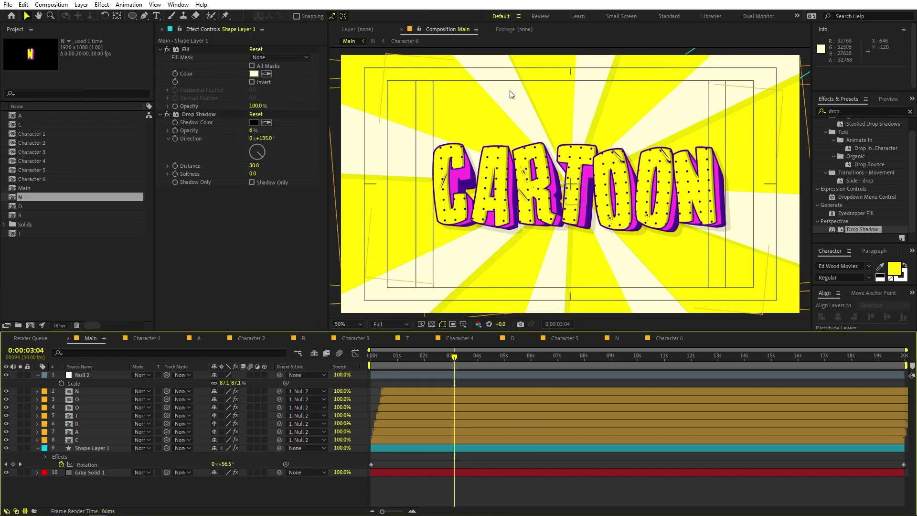
Step: Copy the dot-pattern shape layer from the N composition into Main and place it at the frame's upper-left corner, about position 3, 9
{"action": "left_click", "coordinate": [88, 384]}
{"action": "double_click", "coordinate": [81, 393]}
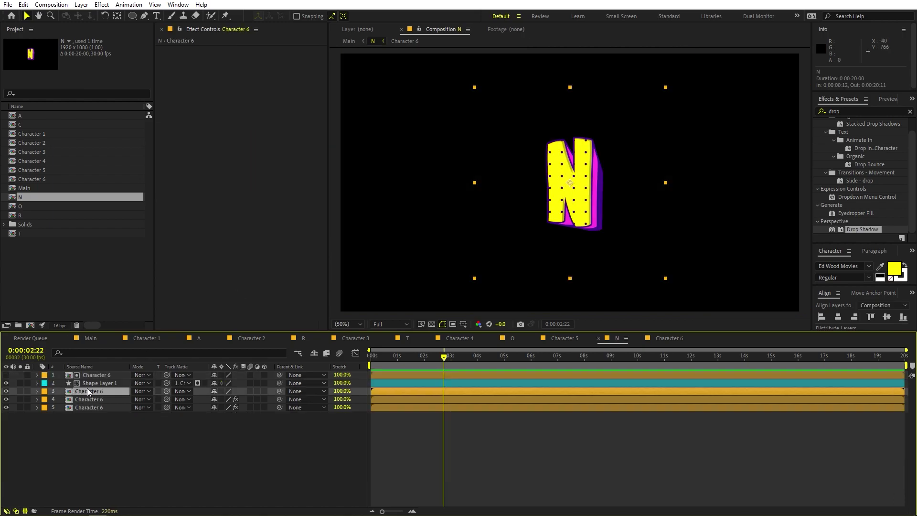
{"action": "left_click", "coordinate": [92, 383]}
{"action": "key", "text": "ctrl+c"}
{"action": "left_click", "coordinate": [96, 337]}
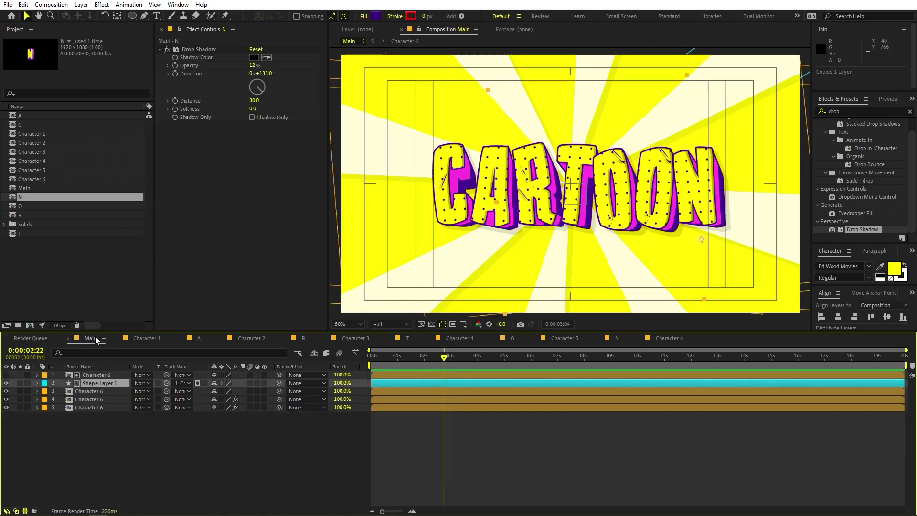
{"action": "left_click", "coordinate": [419, 479]}
{"action": "key", "text": "ctrl+v"}
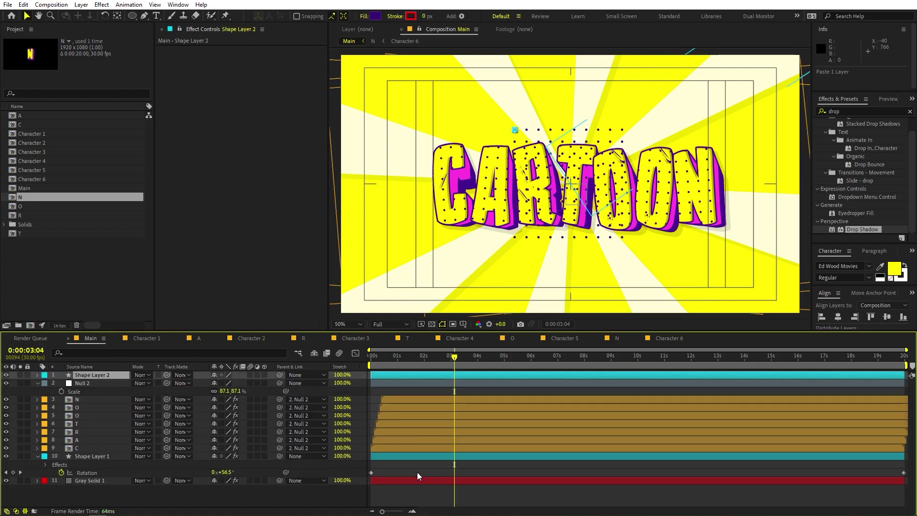
{"action": "left_click_drag", "start_coordinate": [515, 136], "coordinate": [339, 57]}
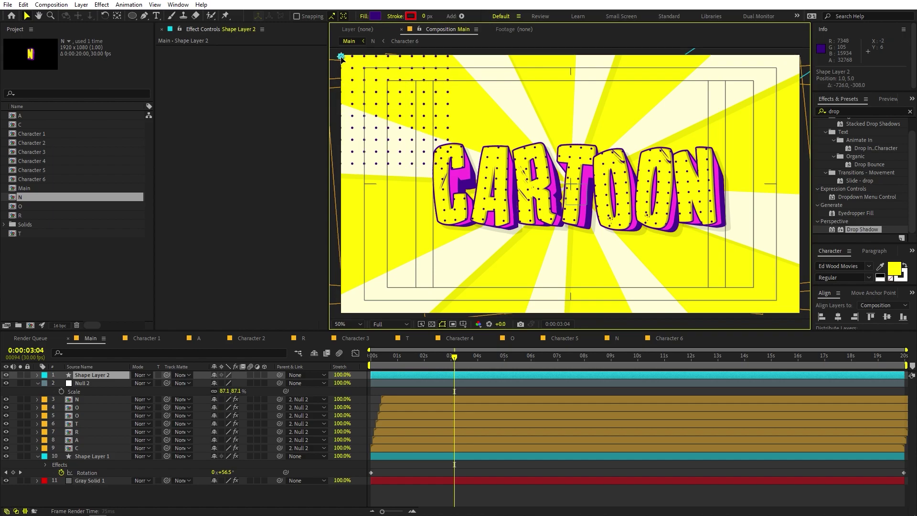
{"action": "key", "text": "Return"}
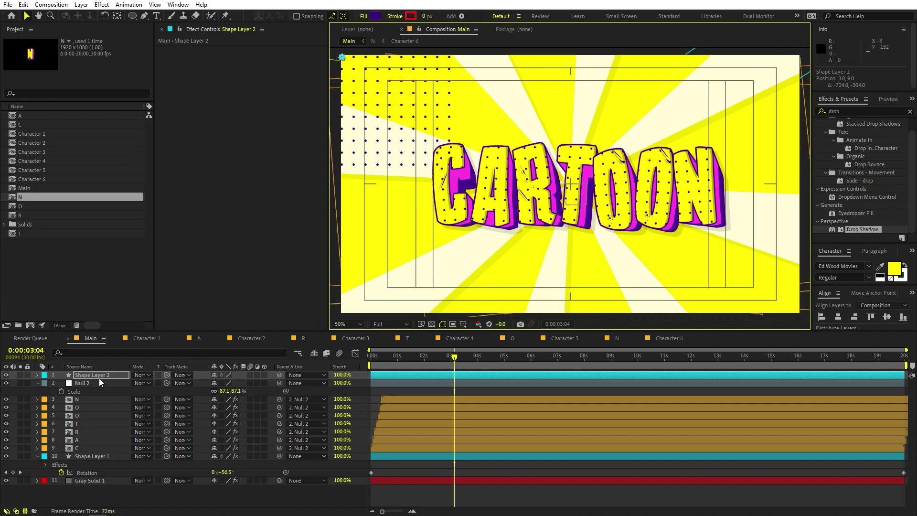
Step: Set Repeater 1 of Shape Layer 2 to 25 copies with a horizontal position offset of 100
{"action": "left_click", "coordinate": [38, 374]}
{"action": "left_click", "coordinate": [46, 384]}
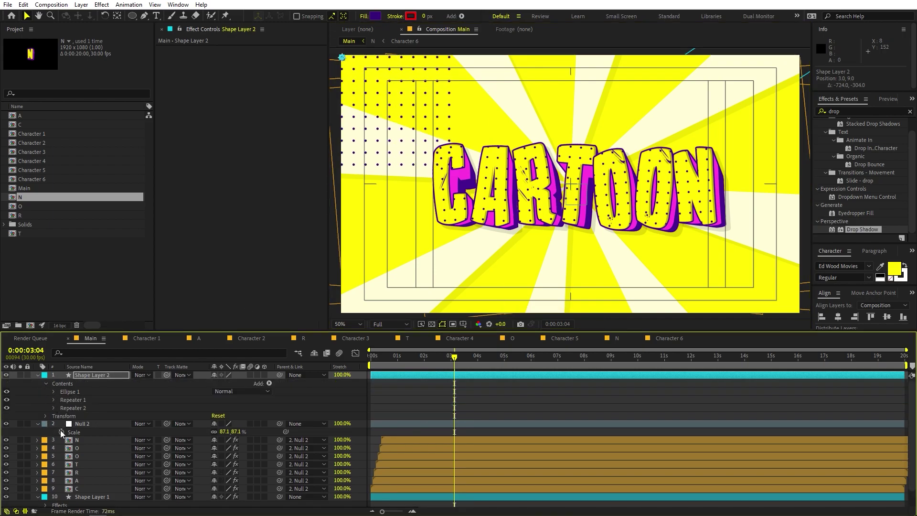
{"action": "left_click", "coordinate": [54, 400]}
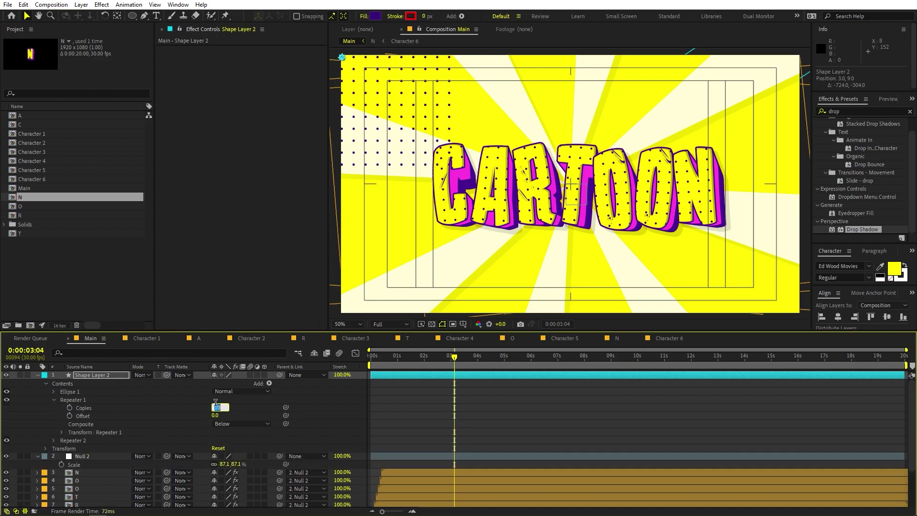
{"action": "type", "text": "2"}
{"action": "key", "text": "Return"}
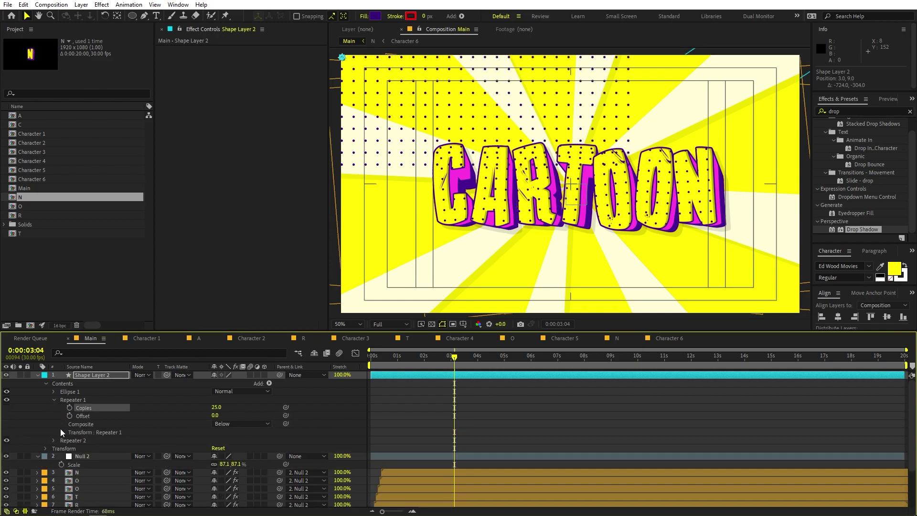
{"action": "left_click", "coordinate": [61, 432]}
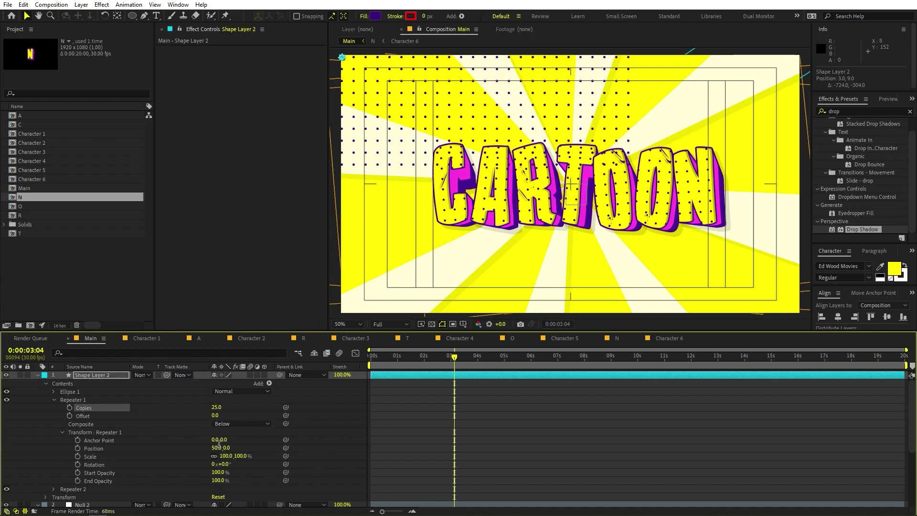
{"action": "key", "text": "Return"}
Step: Set Repeater 2 of Shape Layer 2 to 25 copies with a vertical position offset of 100
{"action": "scroll", "coordinate": [61, 461], "scroll_direction": "down", "scroll_amount": 3}
{"action": "left_click", "coordinate": [53, 440]}
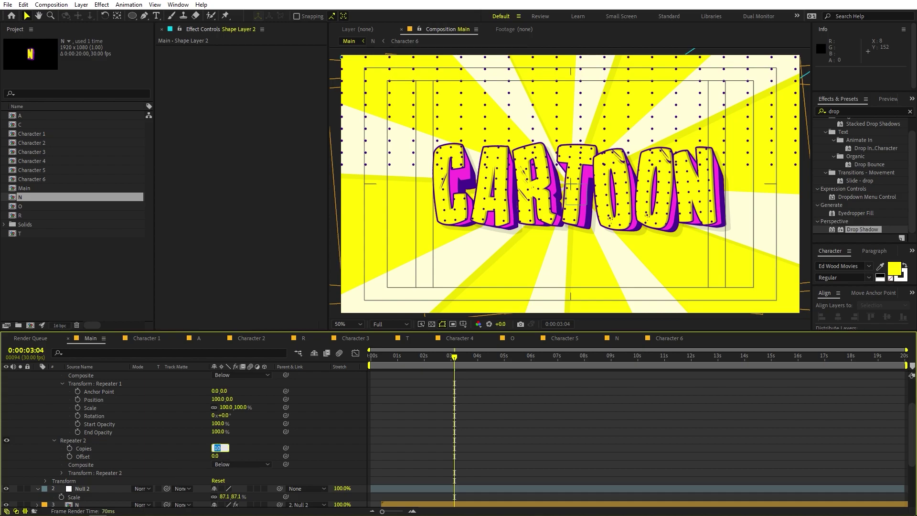
{"action": "type", "text": "25"}
{"action": "key", "text": "Return"}
{"action": "scroll", "coordinate": [110, 441], "scroll_direction": "down", "scroll_amount": 2}
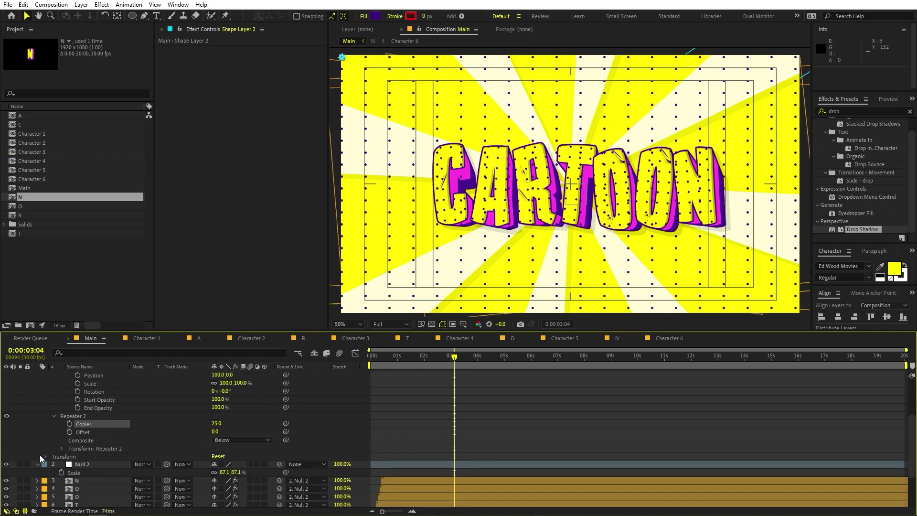
{"action": "left_click", "coordinate": [61, 449]}
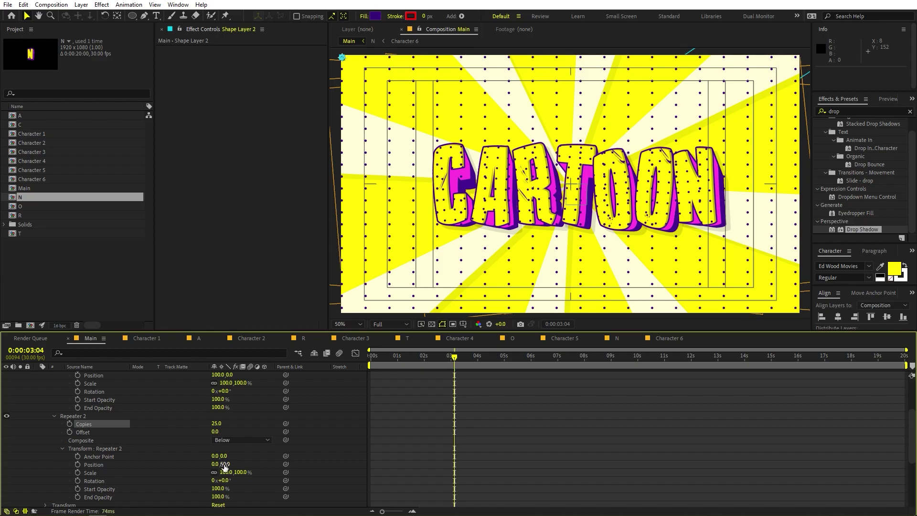
{"action": "type", "text": "100"}
{"action": "key", "text": "Return"}
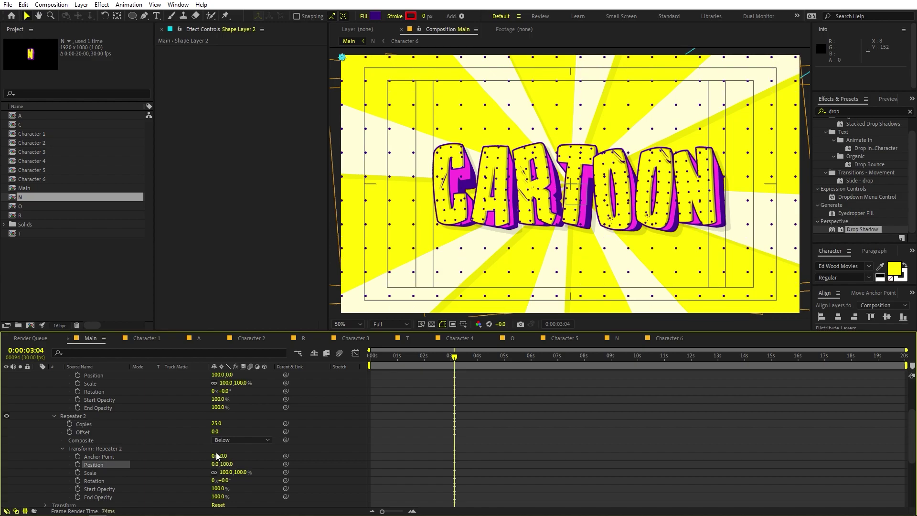
Step: Collapse Shape Layer 2 and move it below the sunburst Shape Layer 1, just above Gray Solid 1
{"action": "scroll", "coordinate": [178, 450], "scroll_direction": "up", "scroll_amount": 5}
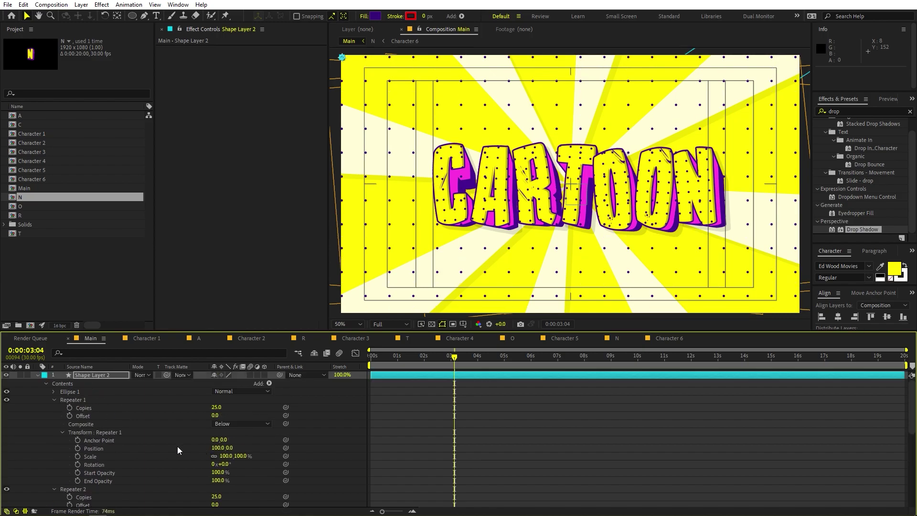
{"action": "left_click", "coordinate": [37, 376]}
{"action": "left_click_drag", "start_coordinate": [101, 428], "coordinate": [111, 475]}
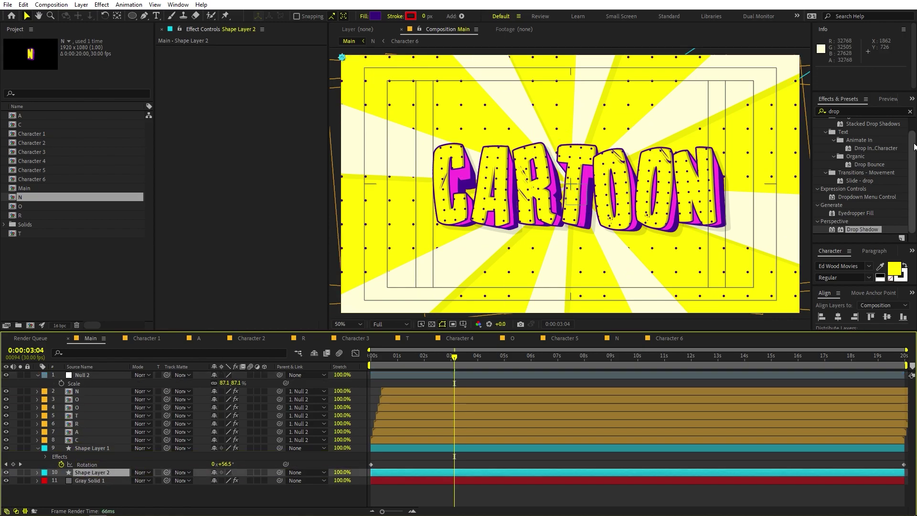
Step: Apply the Fill effect to Shape Layer 2 and set its colour to white (FFFFFF)
{"action": "left_click", "coordinate": [855, 111]}
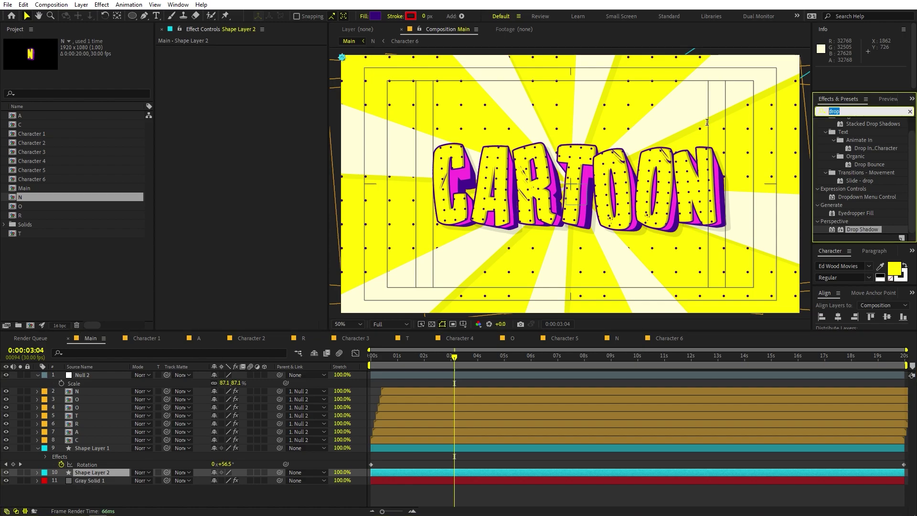
{"action": "type", "text": "fill"}
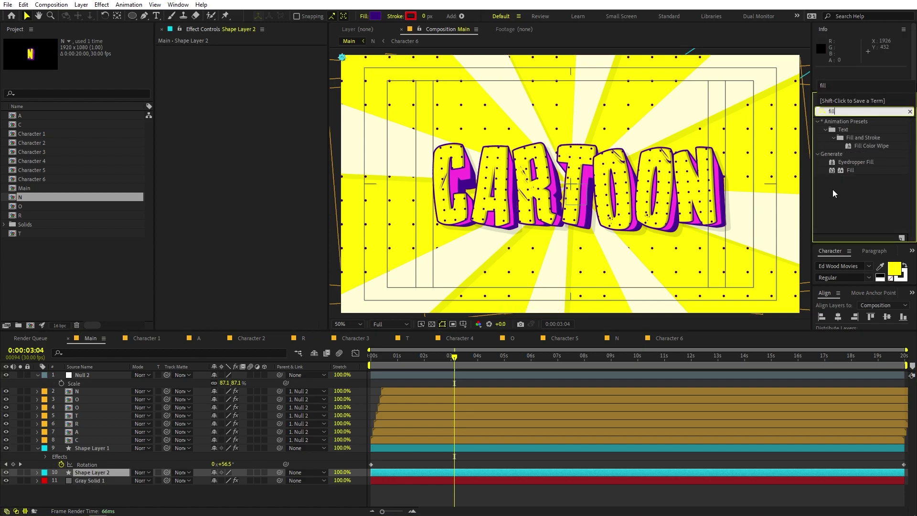
{"action": "left_click_drag", "start_coordinate": [847, 171], "coordinate": [90, 471]}
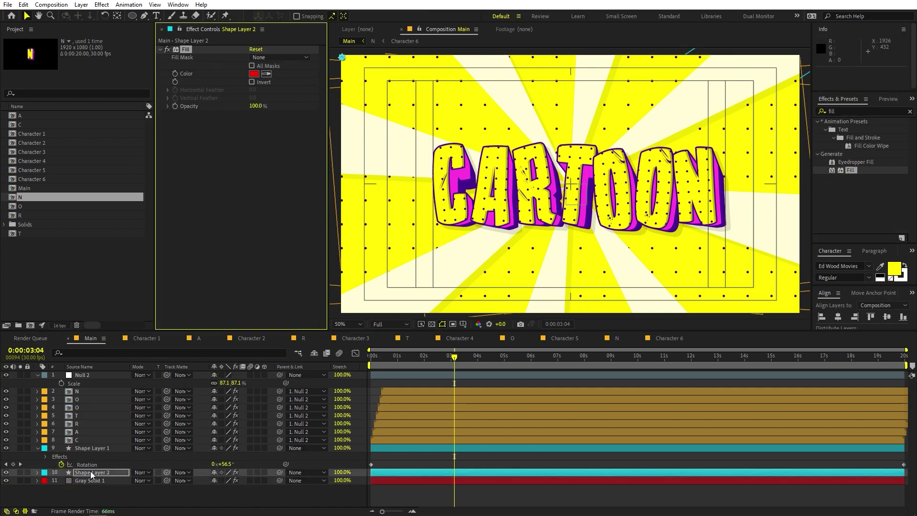
{"action": "left_click", "coordinate": [252, 75]}
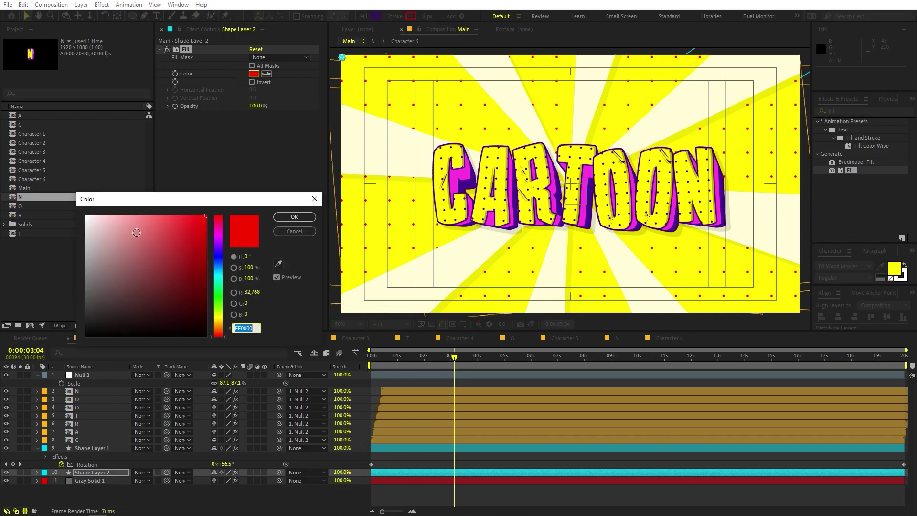
{"action": "type", "text": "ffffff"}
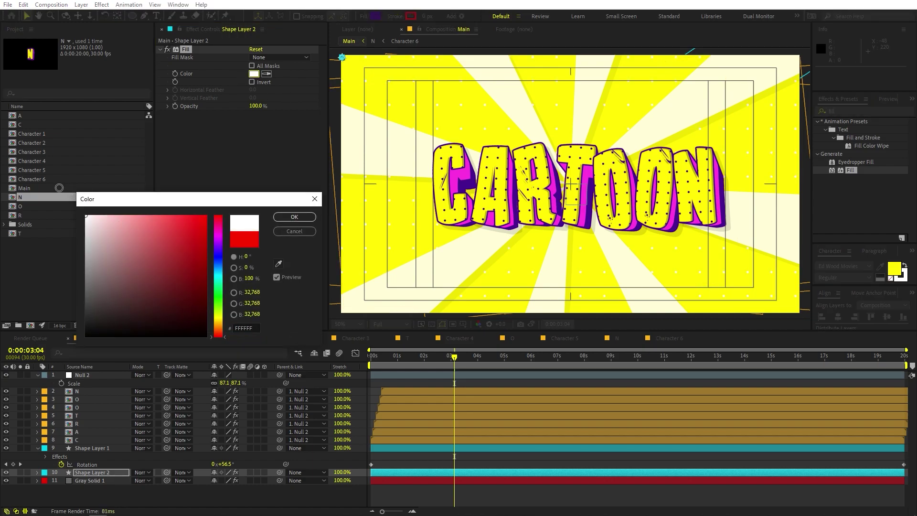
{"action": "key", "text": "Return"}
Step: Play back the finished title animation from the start of the Main composition
{"action": "key", "text": "space"}
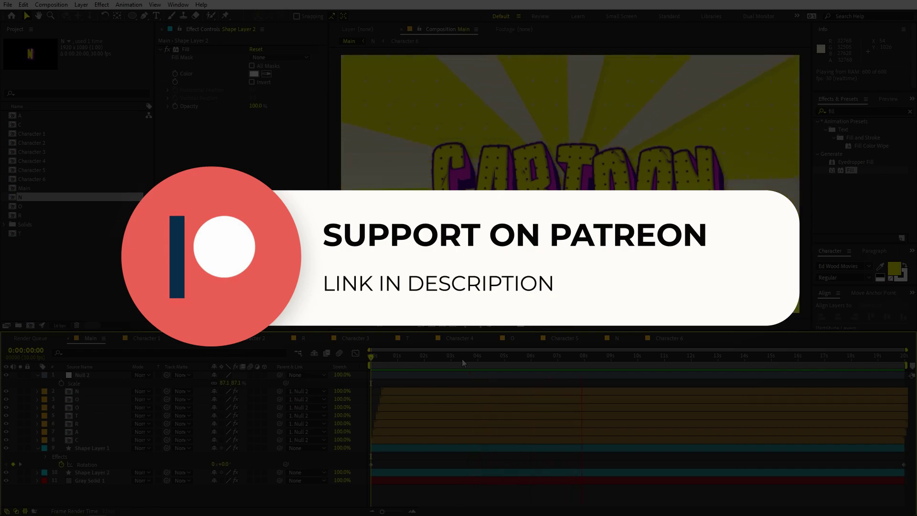
{"action": "key", "text": "space"}
{"action": "key", "text": "space"}
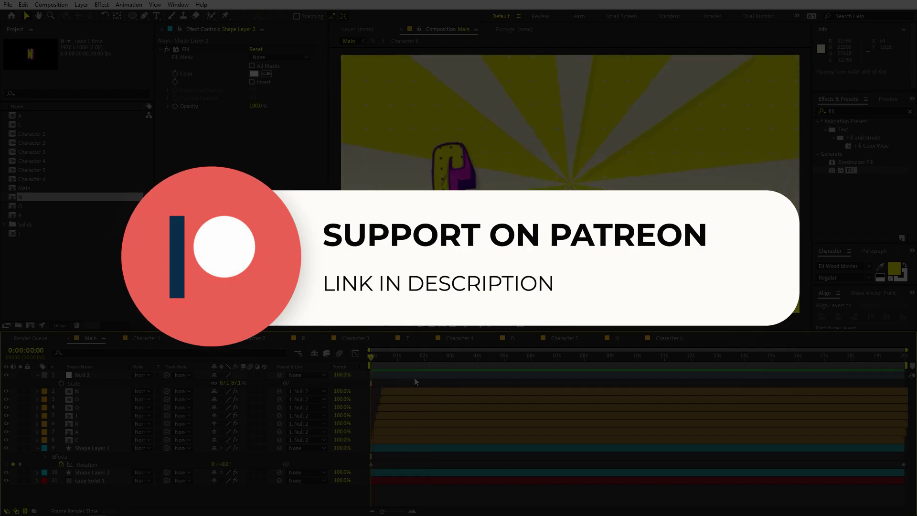